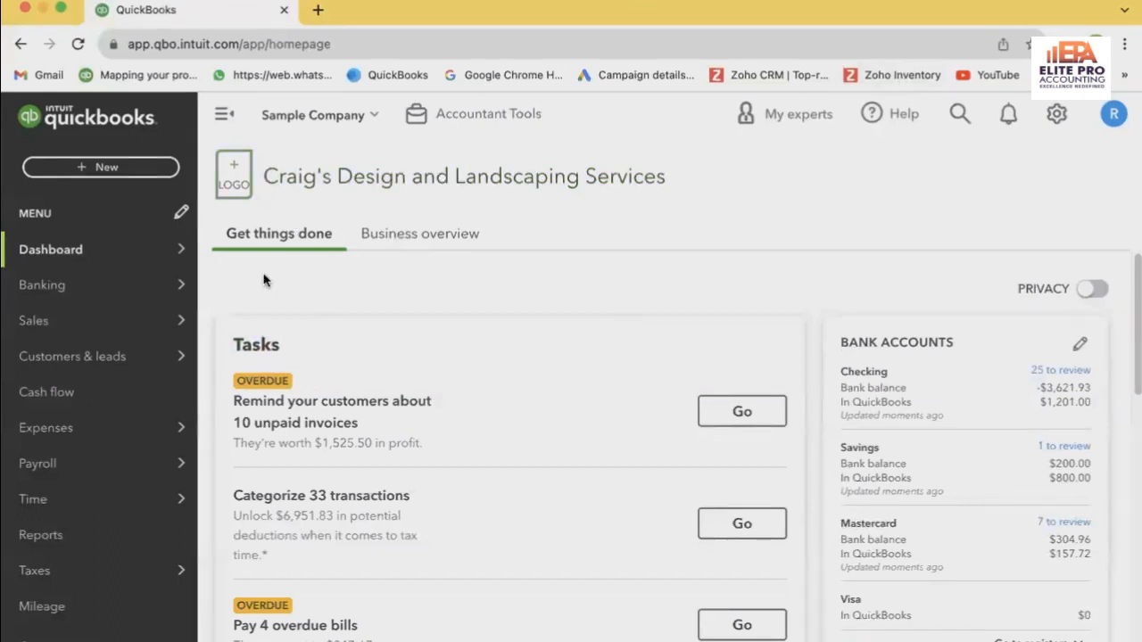
Step: Open the Banking page with the downloaded bank transactions
mouse_move(145, 305)
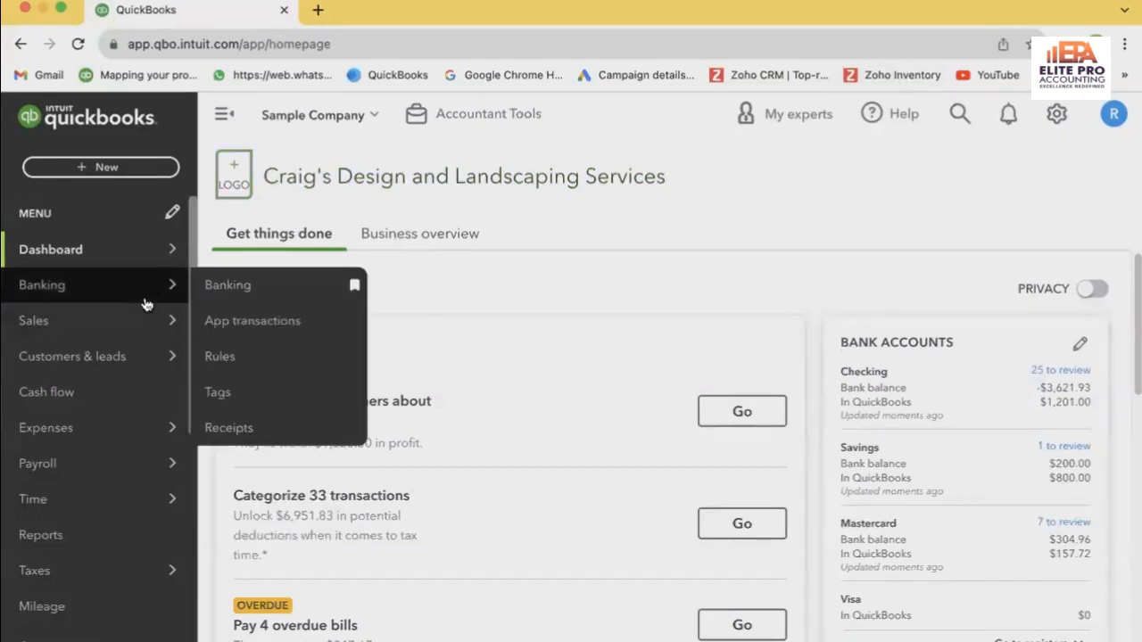
click(218, 291)
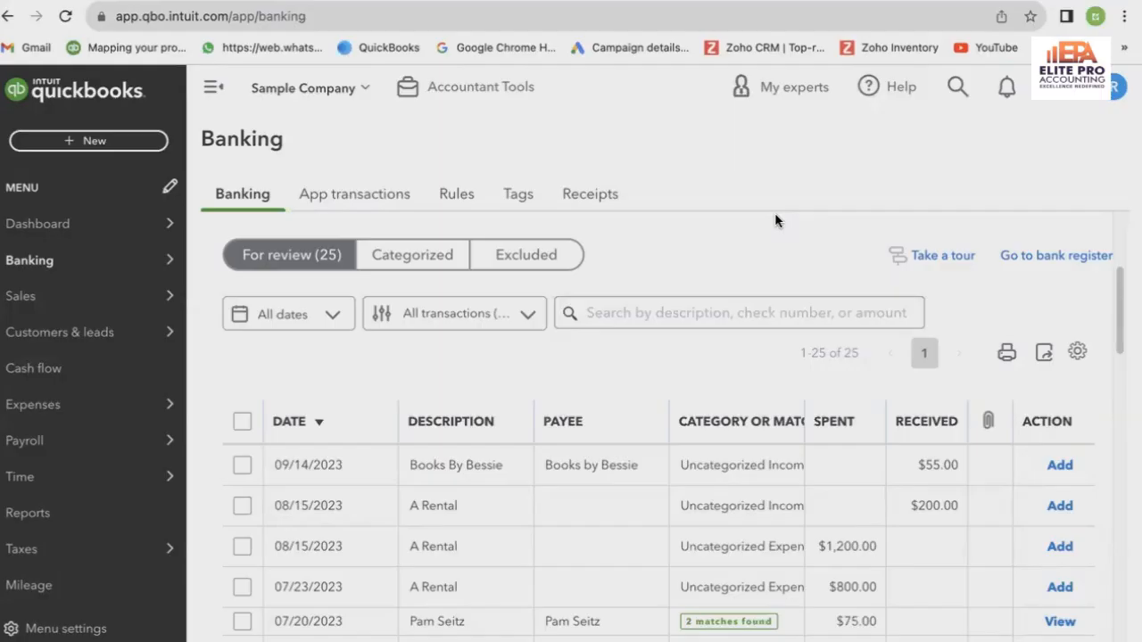
Step: Look through the Checking account's transactions for review, comparing the uncategorized entries with the matched ones
scroll(774, 221, down, 1)
scroll(774, 221, down, 2)
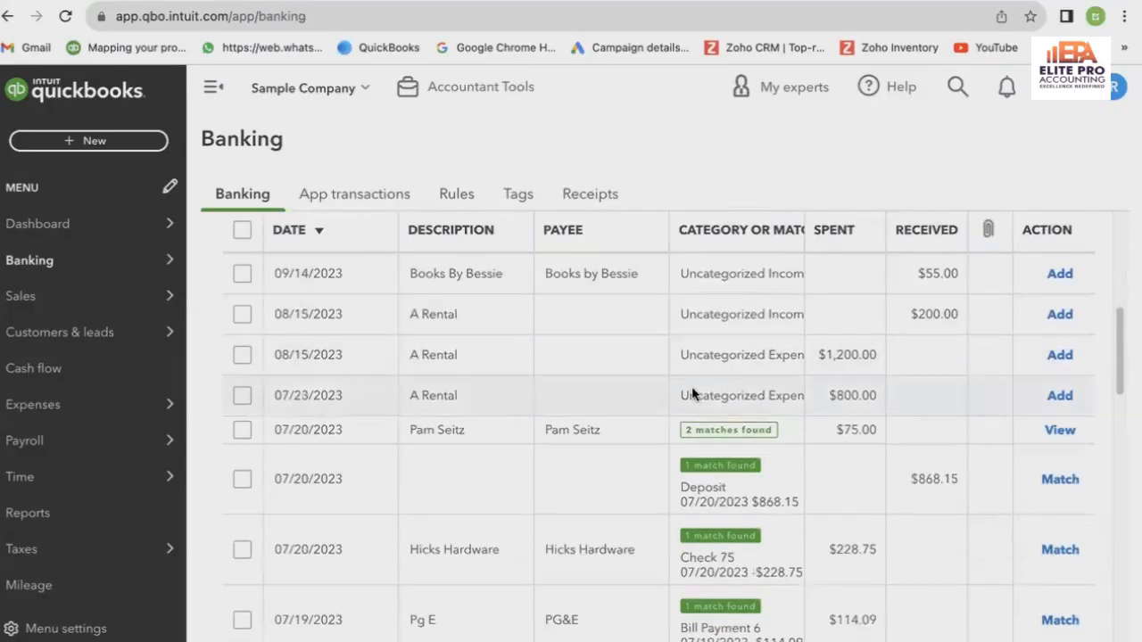
scroll(690, 386, up, 4)
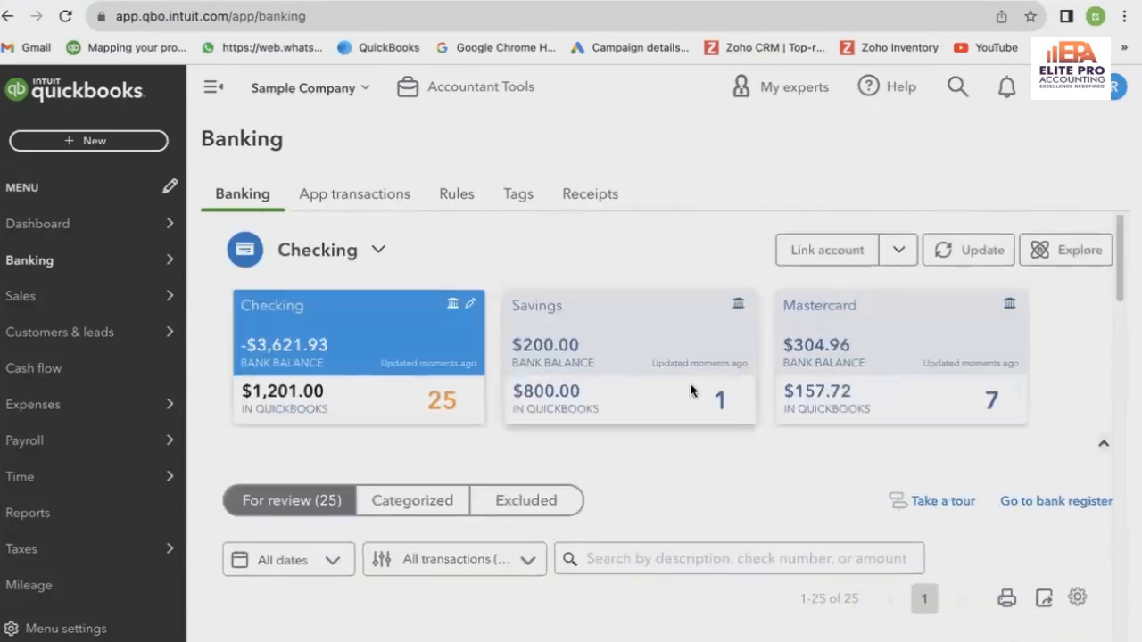
scroll(690, 390, down, 3)
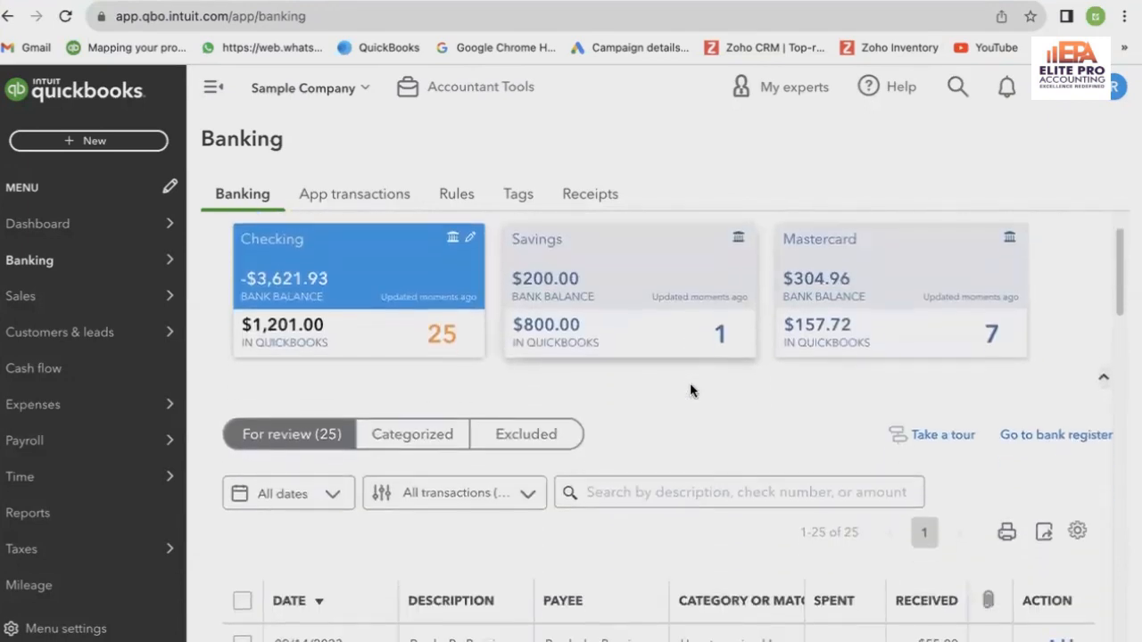
scroll(689, 386, down, 1)
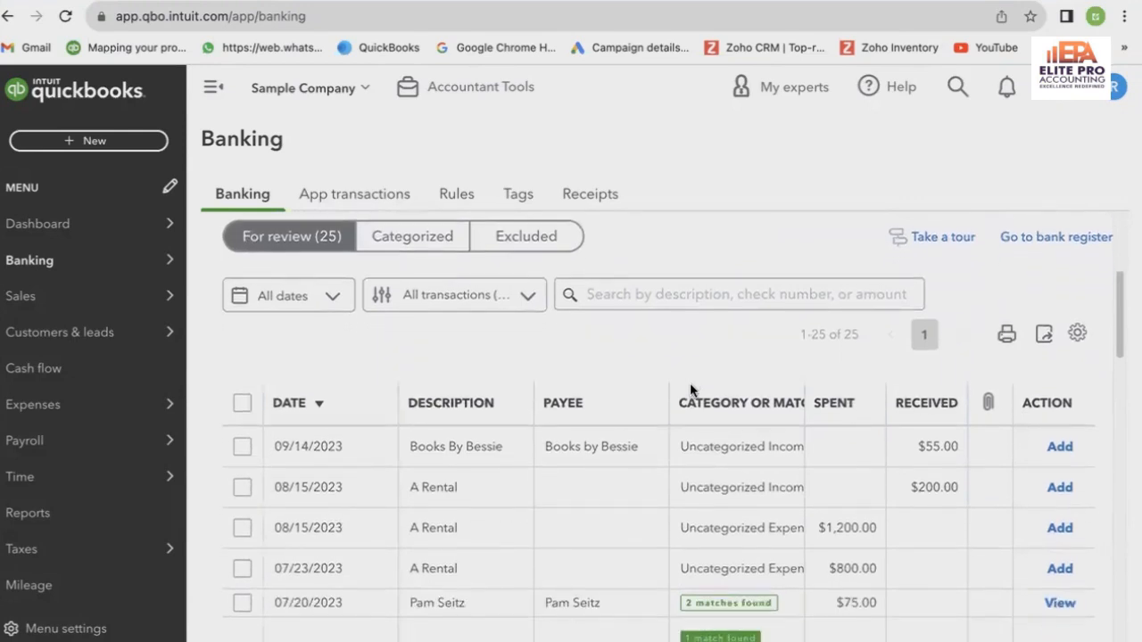
scroll(689, 386, down, 1)
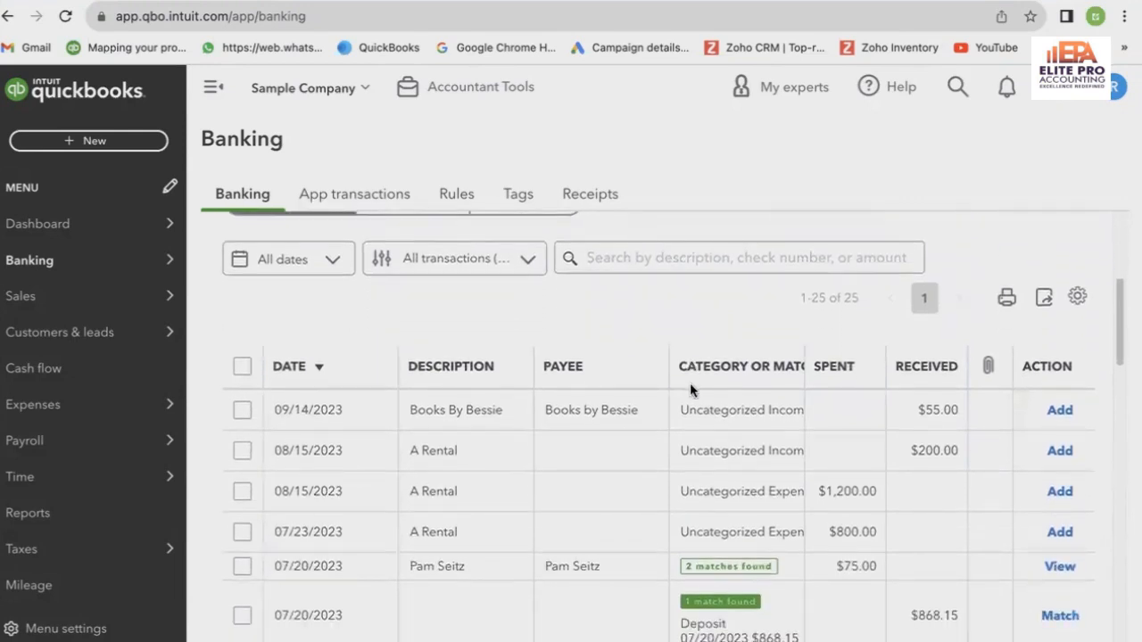
scroll(690, 390, up, 1)
scroll(690, 390, down, 5)
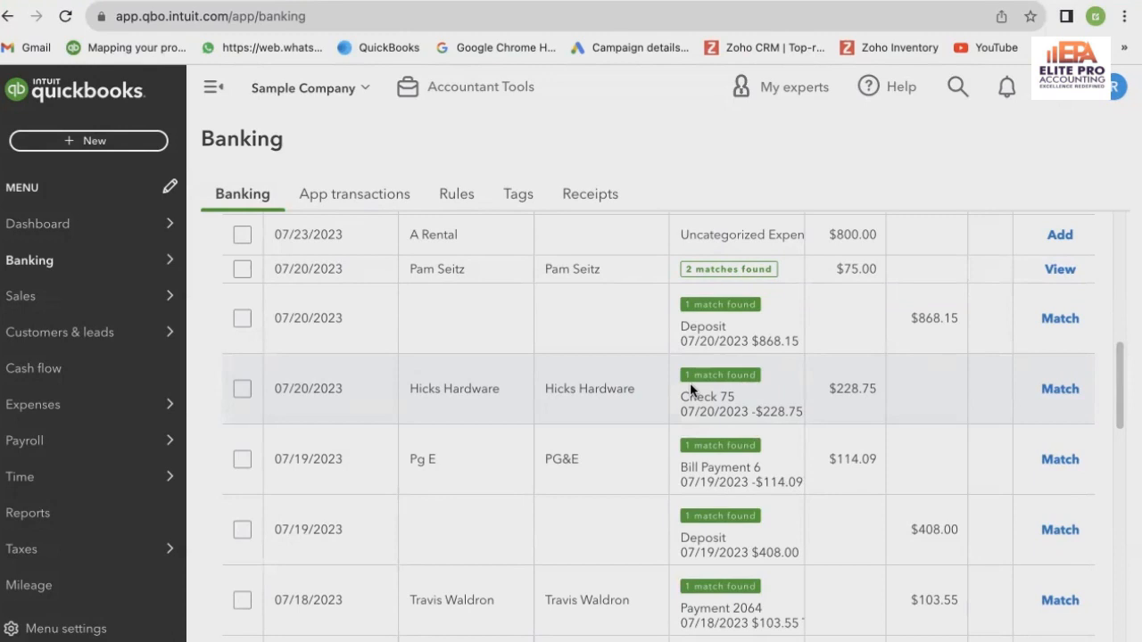
scroll(689, 375, up, 1)
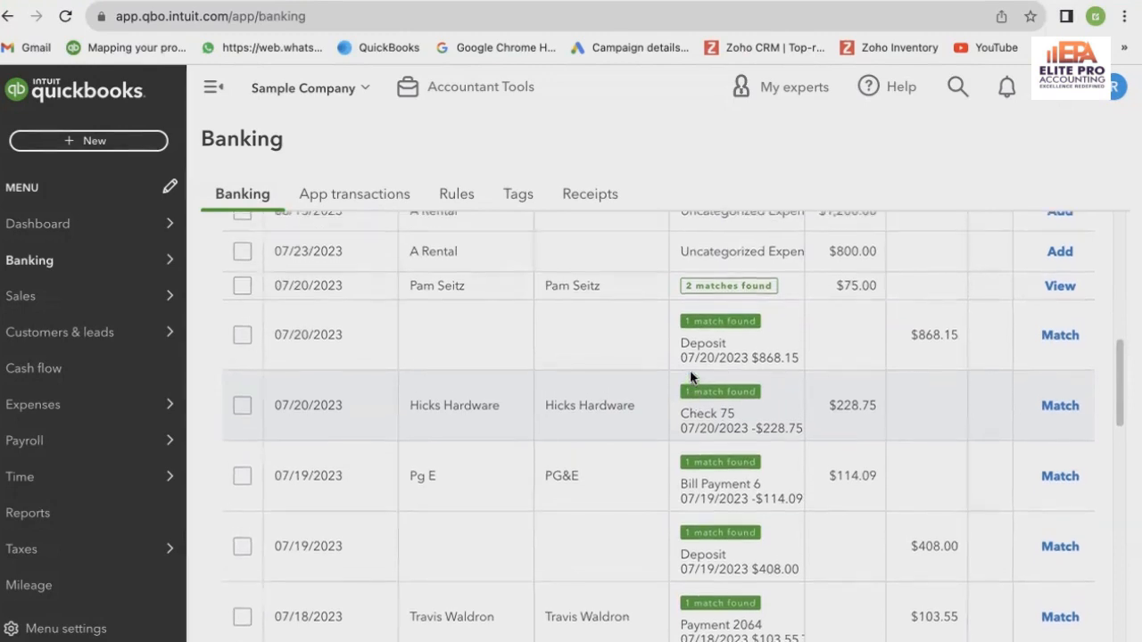
scroll(690, 371, up, 3)
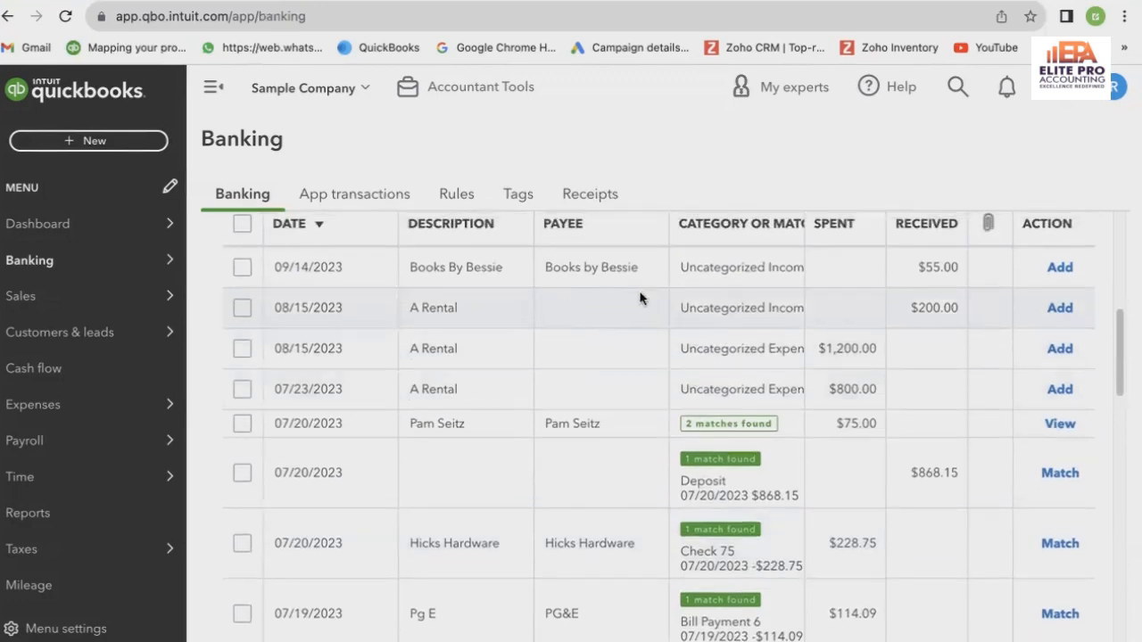
Step: Start a rule from the 08/15/2023 A Rental deposit of $200.00 and examine its conditions, assignments and auto-add setting
click(744, 298)
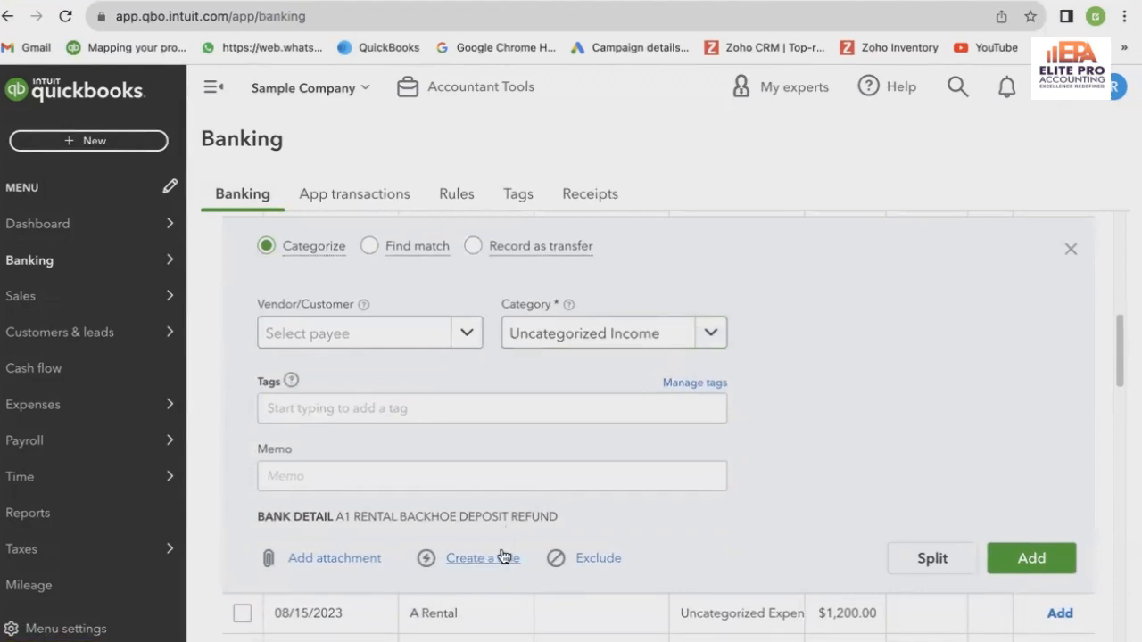
scroll(502, 548, down, 1)
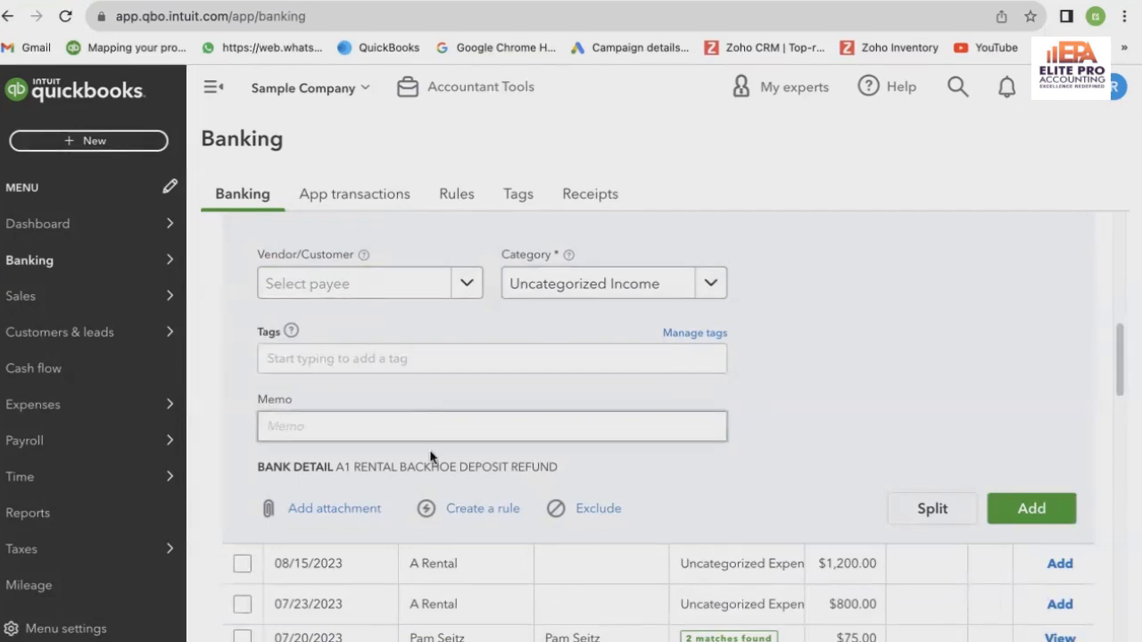
click(483, 512)
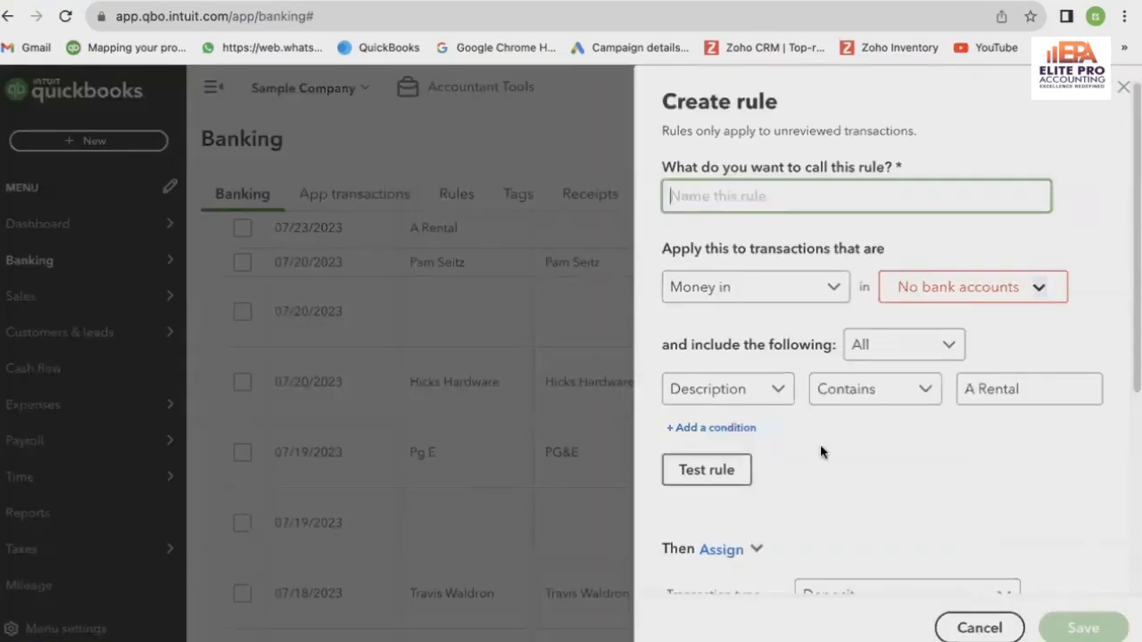
scroll(856, 398, down, 4)
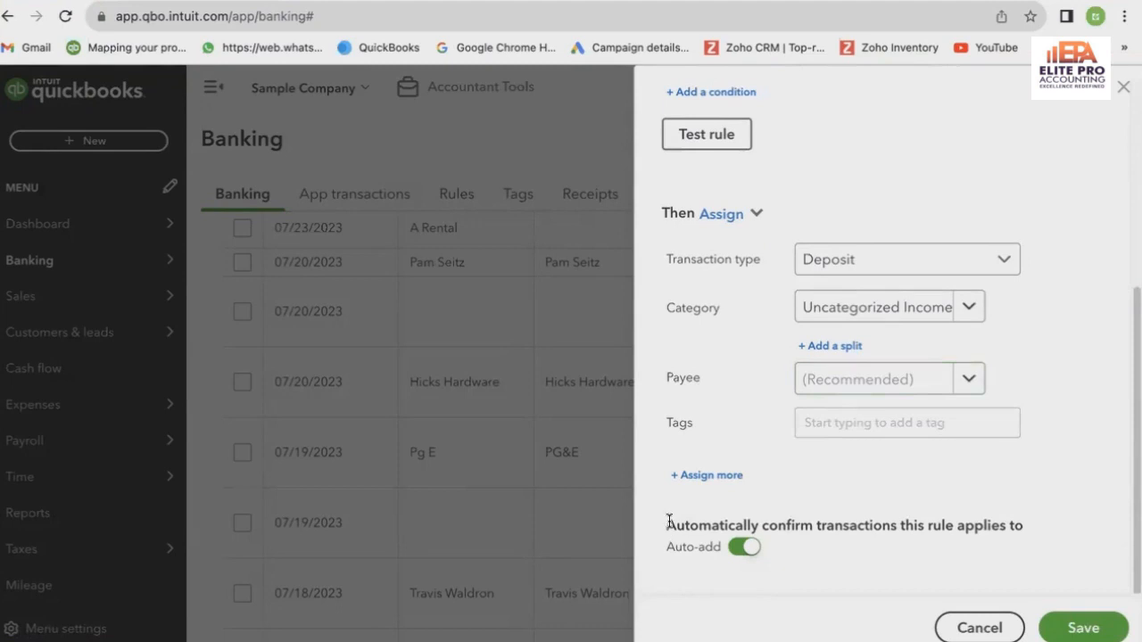
drag(667, 522, 1019, 541)
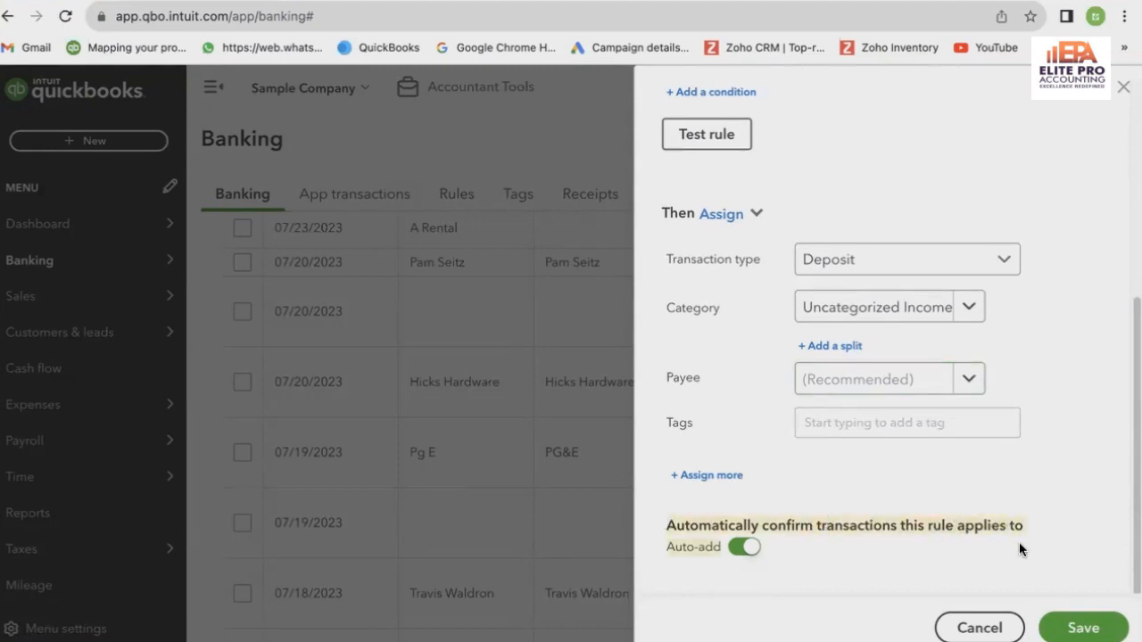
scroll(913, 391, up, 3)
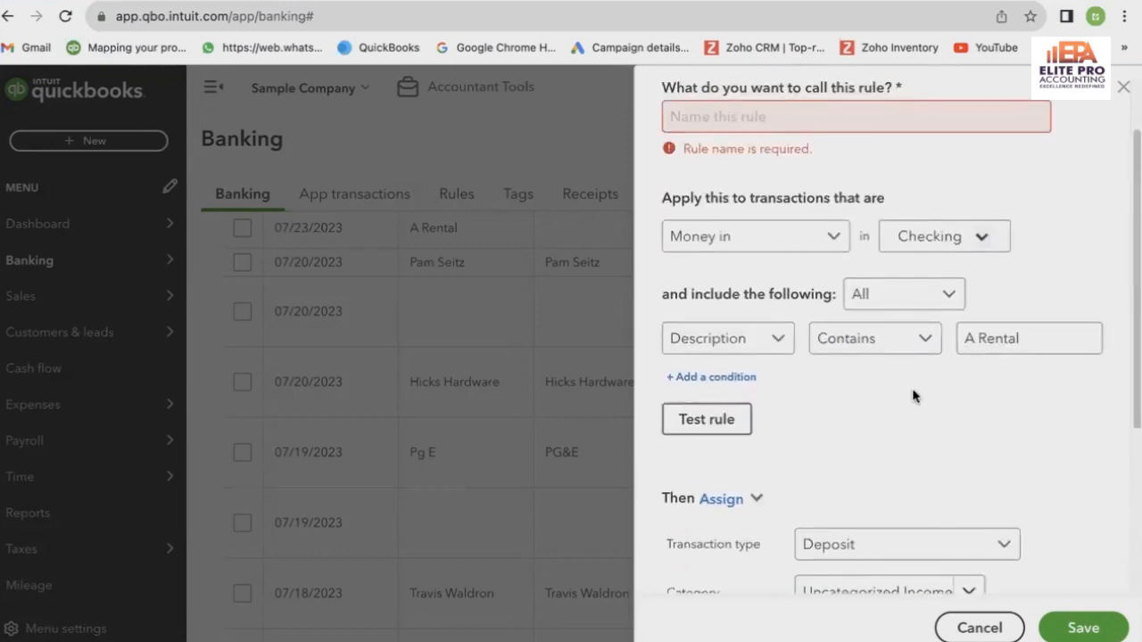
scroll(913, 396, up, 1)
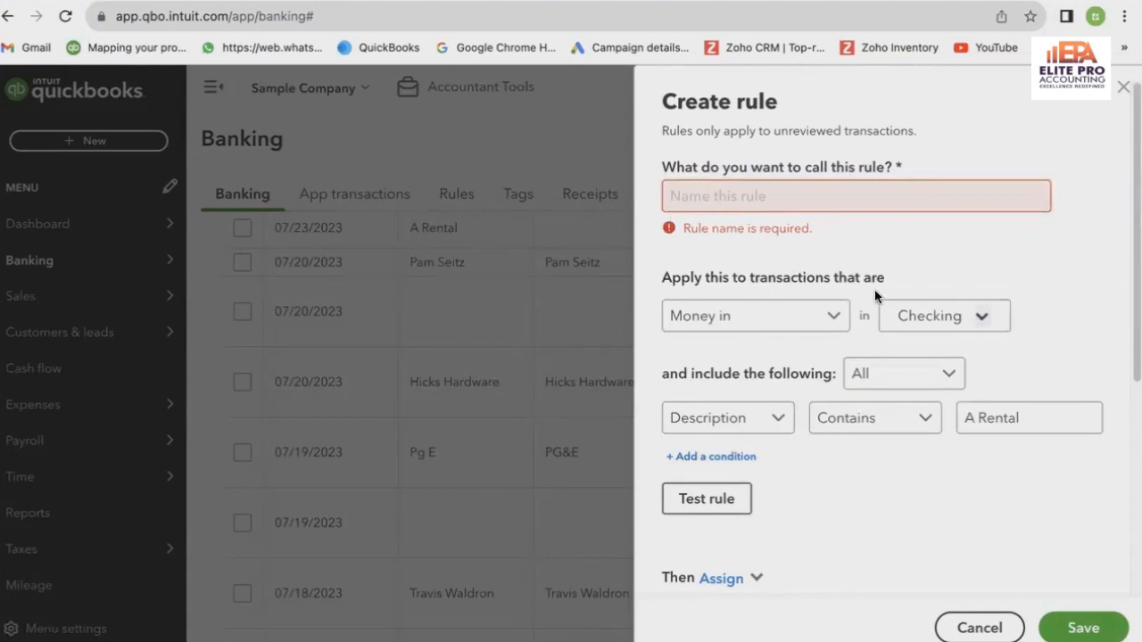
scroll(870, 286, down, 2)
scroll(852, 268, down, 2)
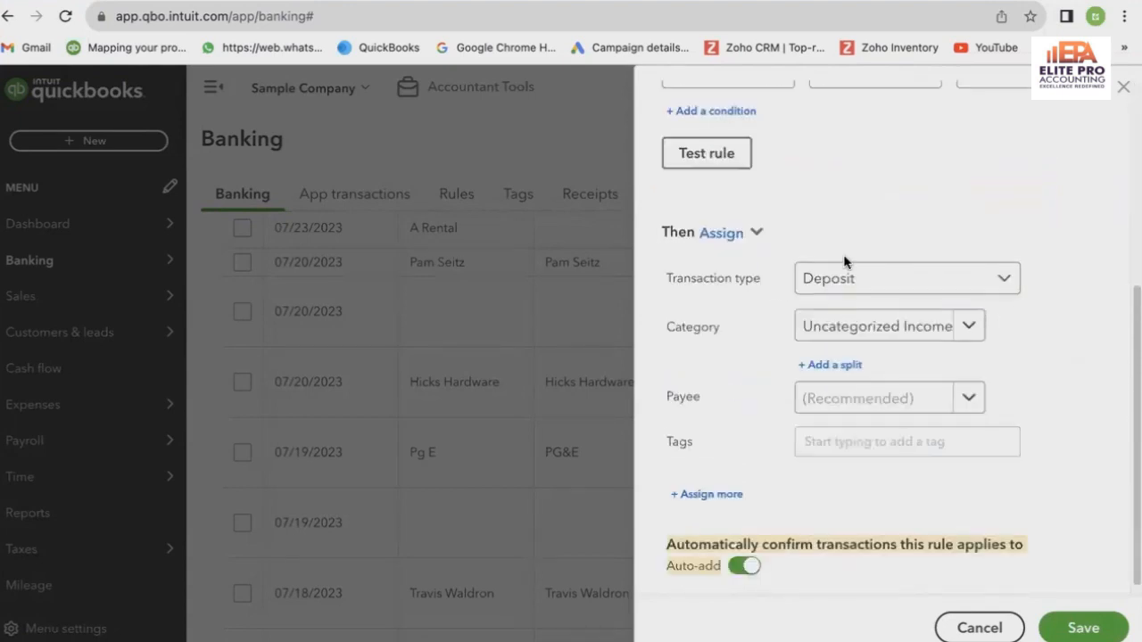
scroll(844, 260, up, 4)
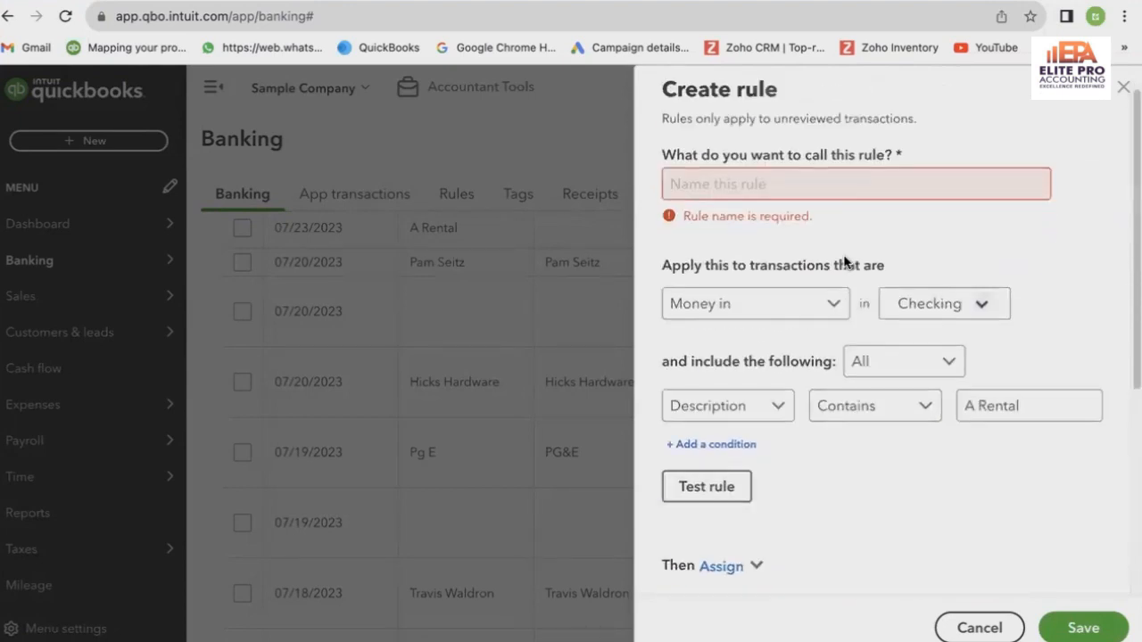
Step: Try applying the rule to Money out transactions, and discard the rule
click(798, 312)
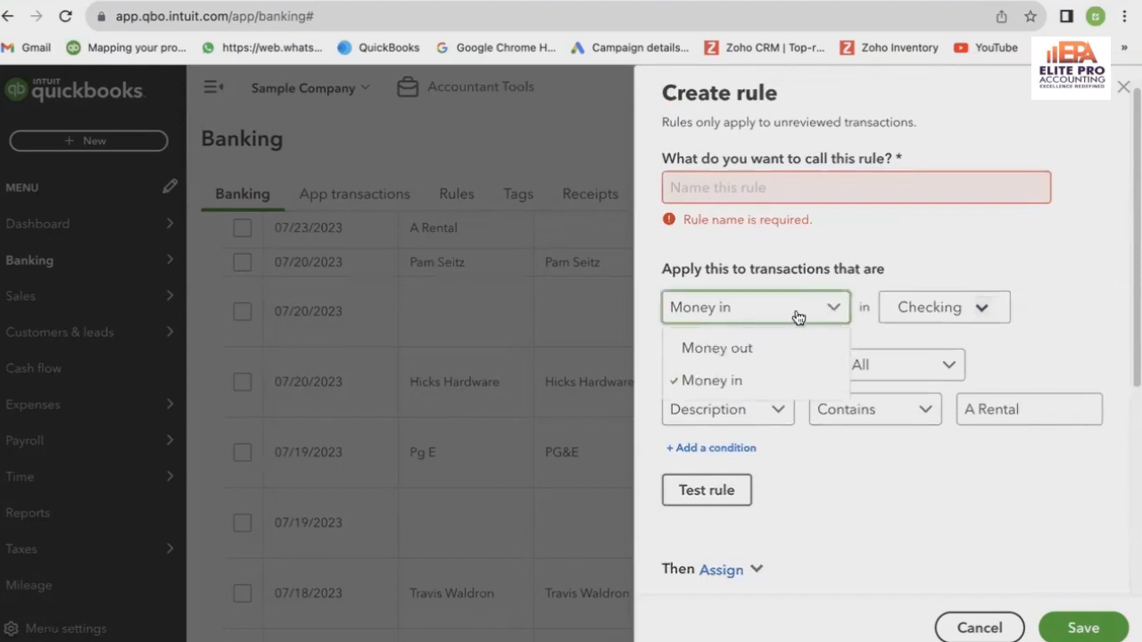
click(719, 357)
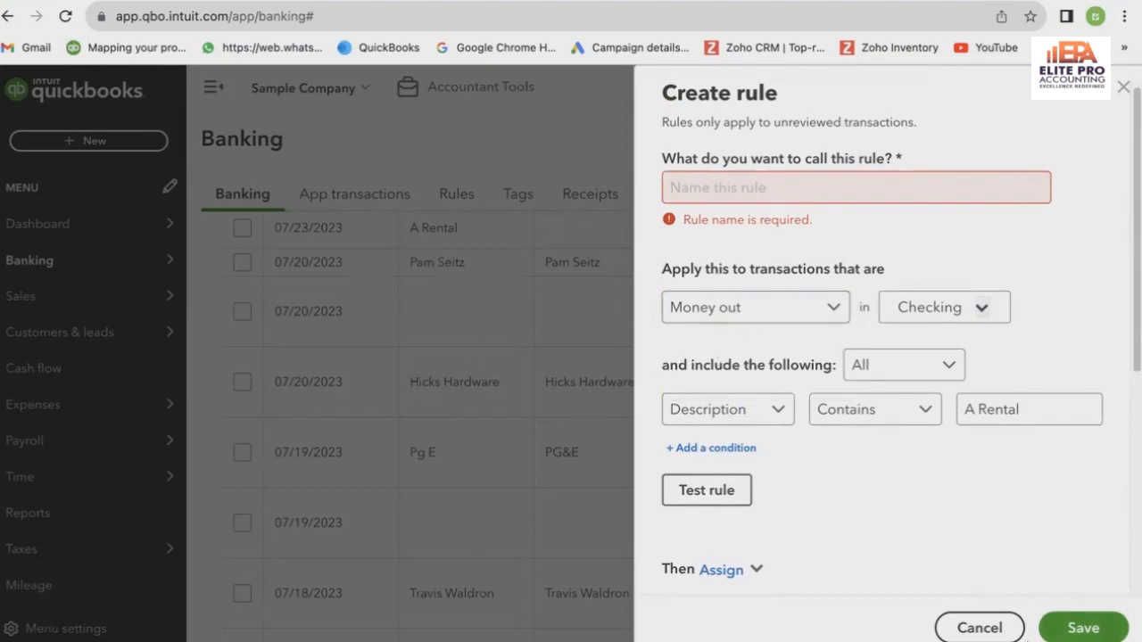
click(980, 627)
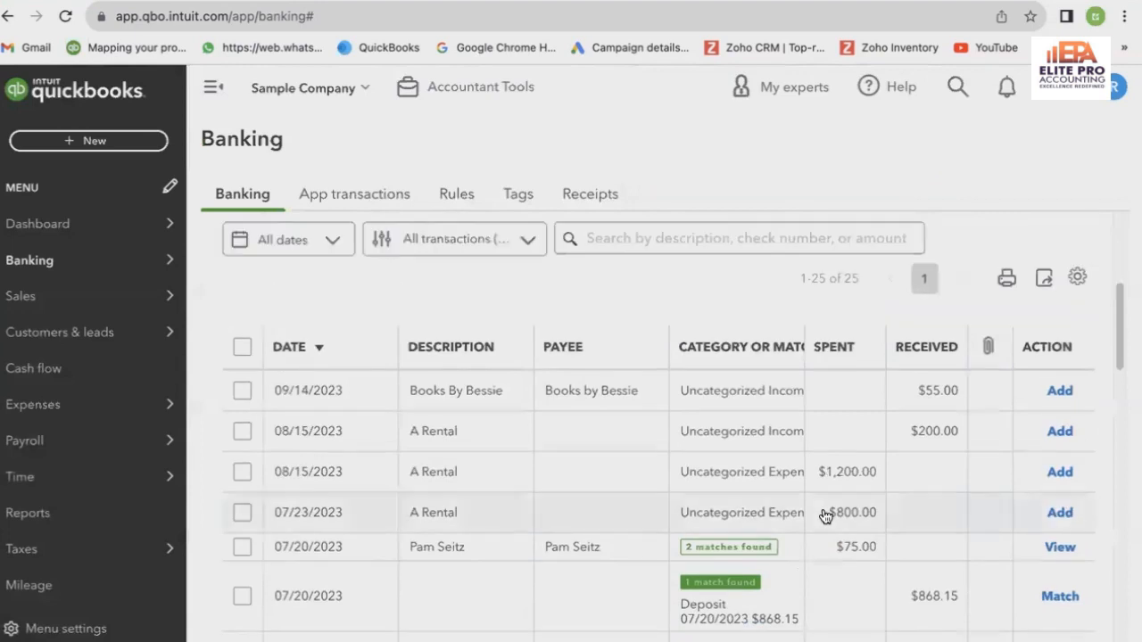
Step: Start a rule from the 08/15/2023 A Rental expense of $1,200.00
click(714, 465)
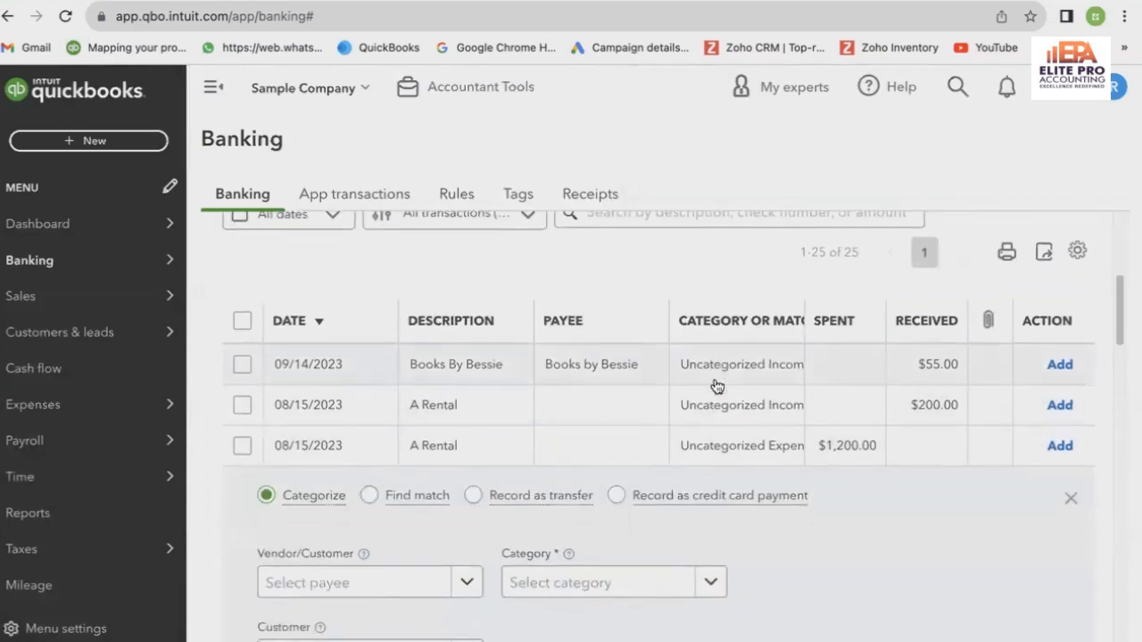
scroll(716, 387, down, 2)
scroll(590, 498, down, 1)
scroll(591, 493, down, 1)
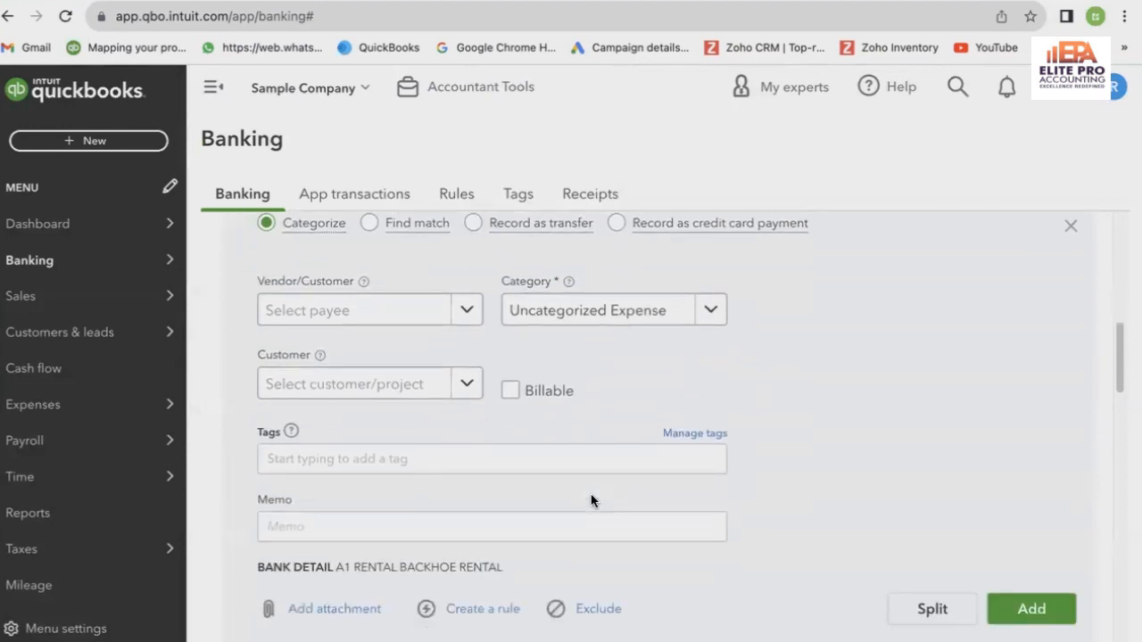
scroll(529, 574, down, 5)
click(530, 576)
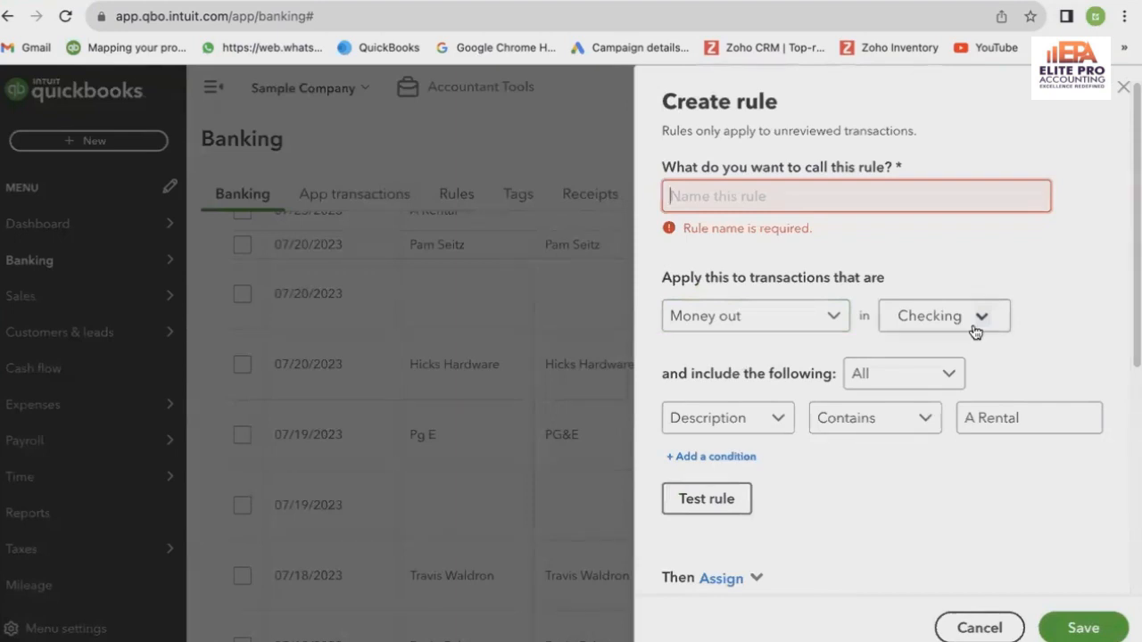
Step: Try applying the rule to all bank accounts with the A Rental description condition, and discard the rule
click(975, 332)
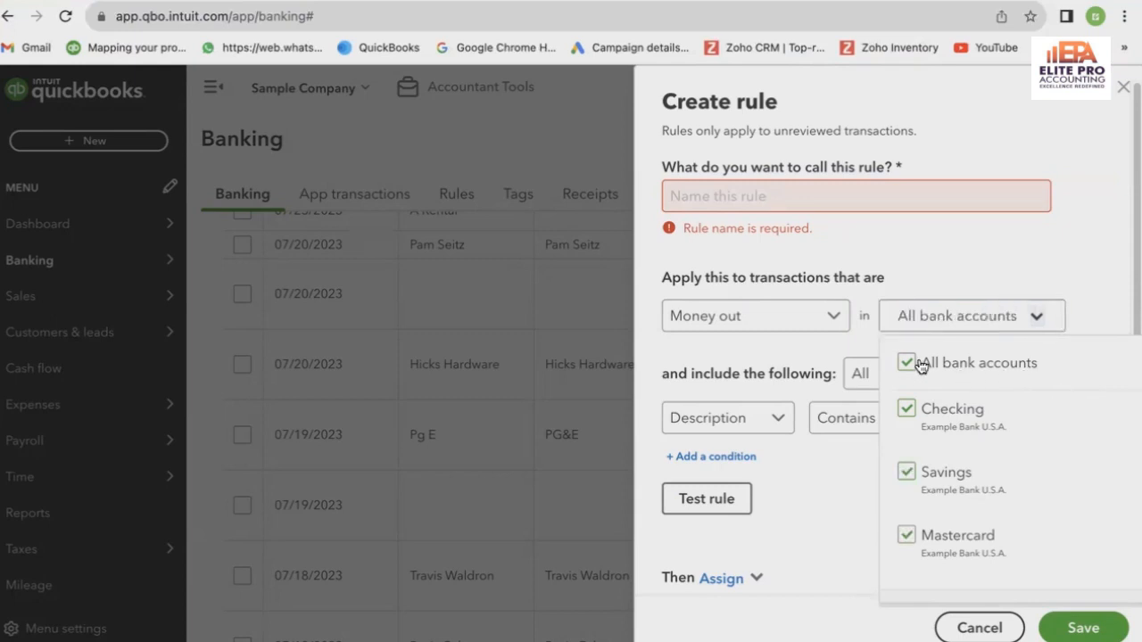
click(885, 275)
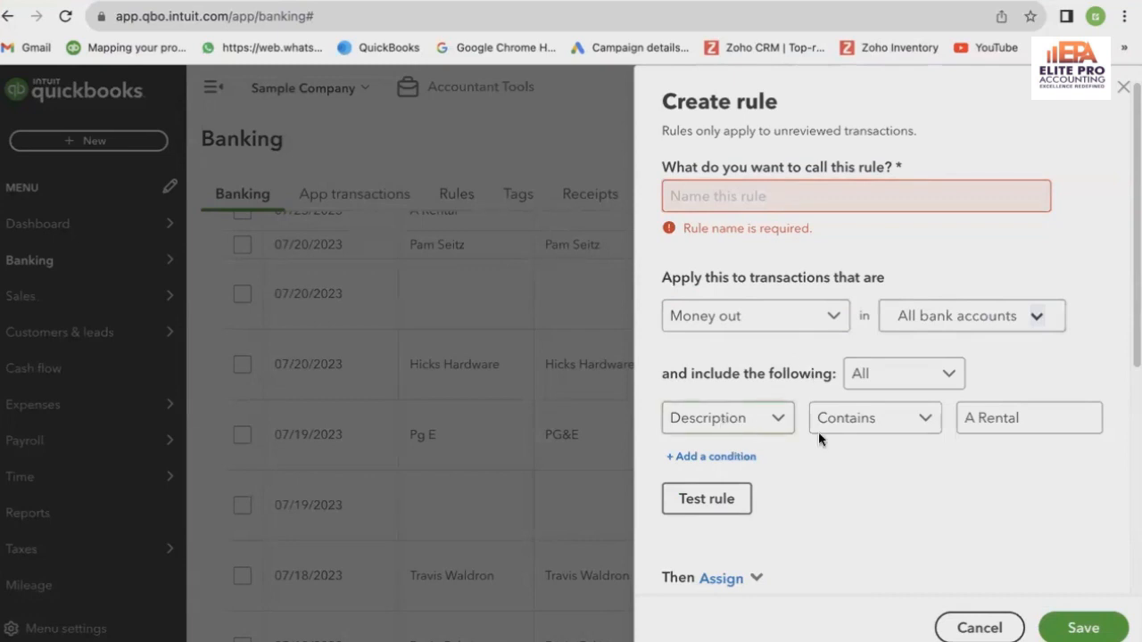
click(1054, 423)
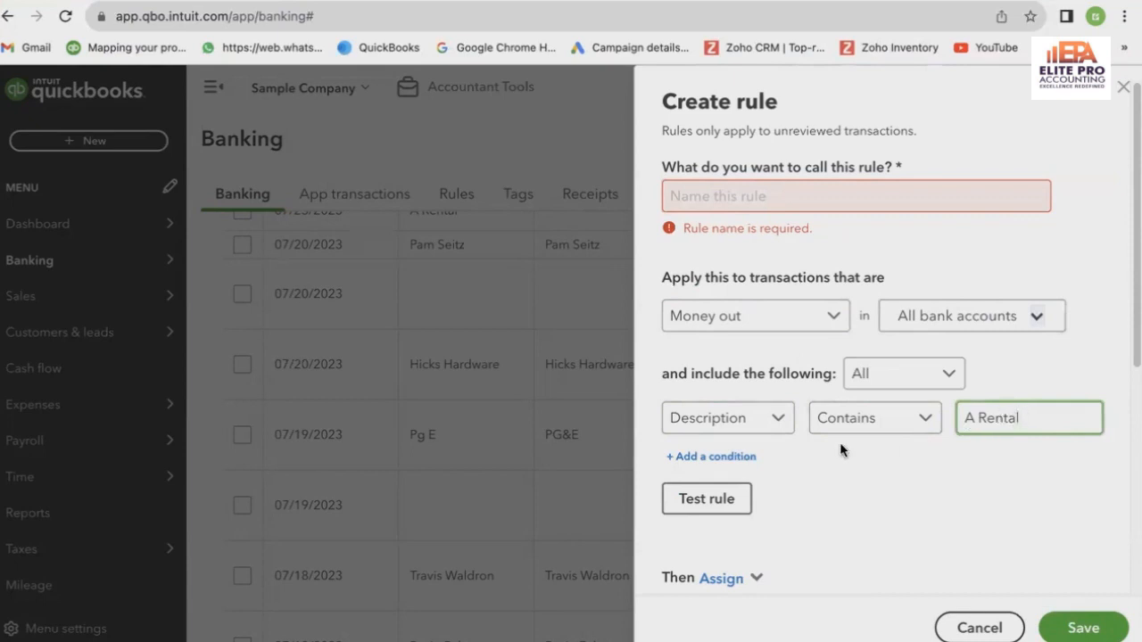
scroll(840, 442, down, 1)
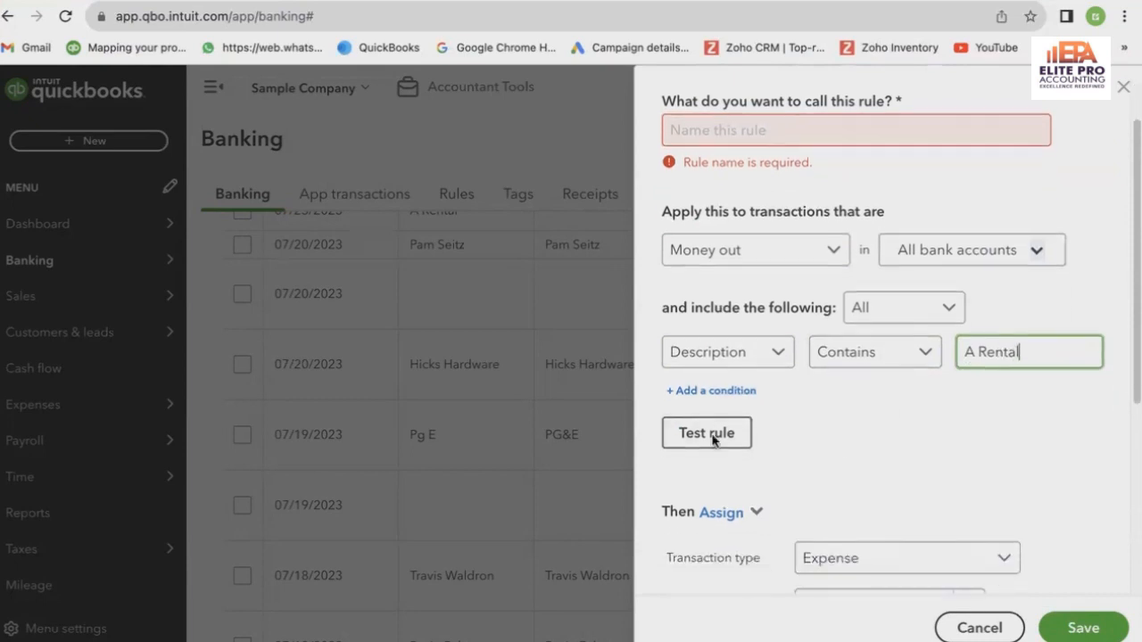
click(980, 630)
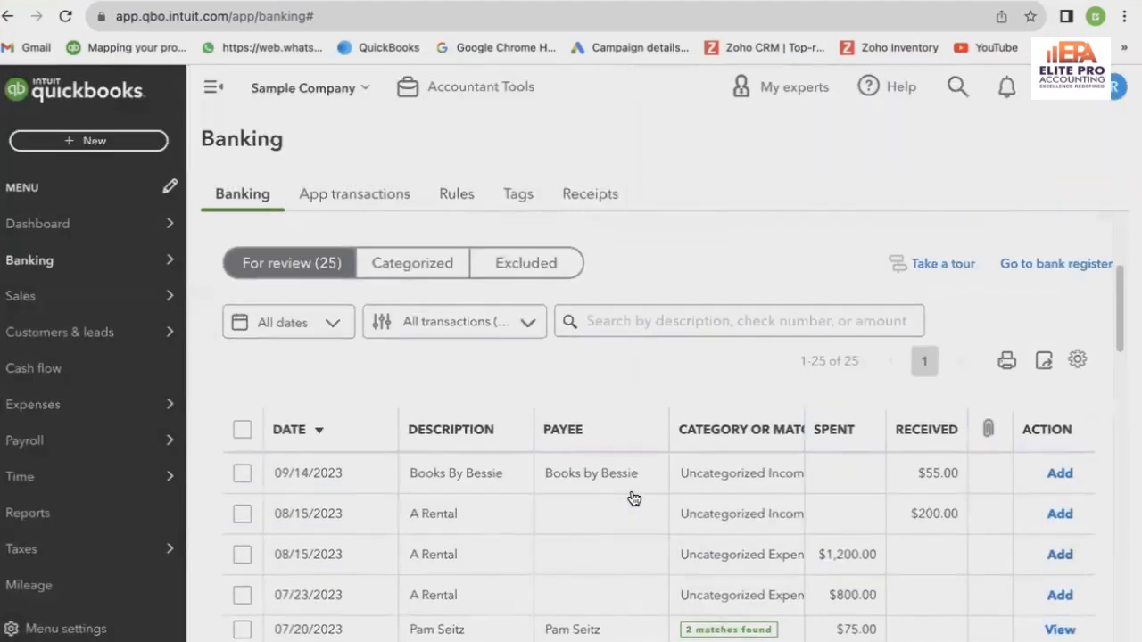
Step: Check the bank detail of the 08/15/2023 A Rental expense of $1,200.00 and start a rule from that transaction
scroll(633, 498, down, 2)
click(582, 374)
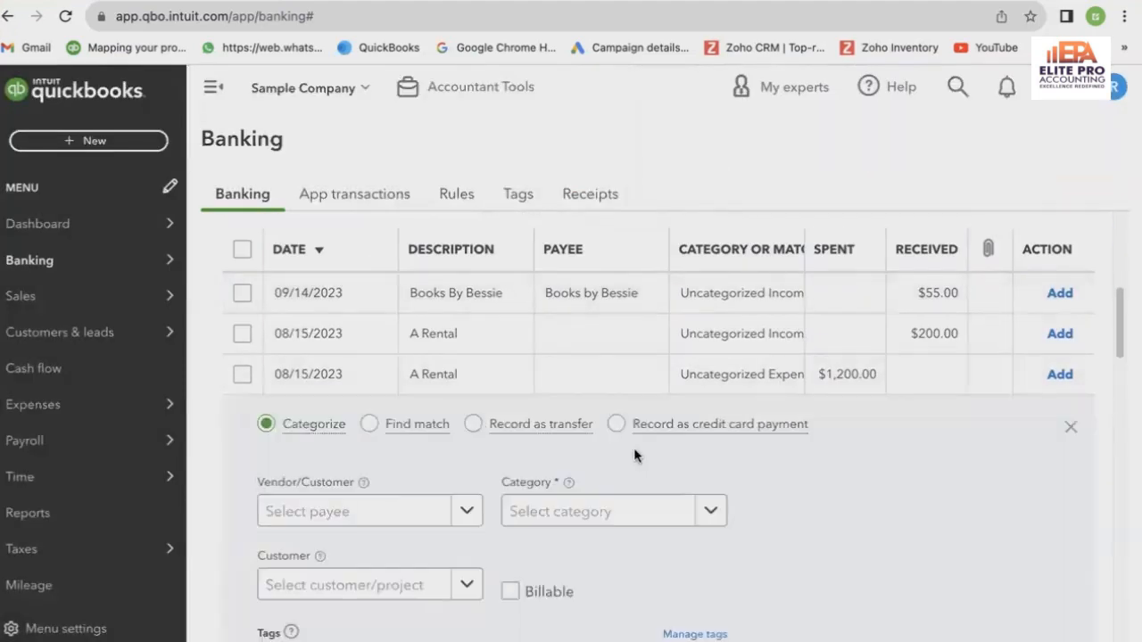
scroll(634, 456, down, 5)
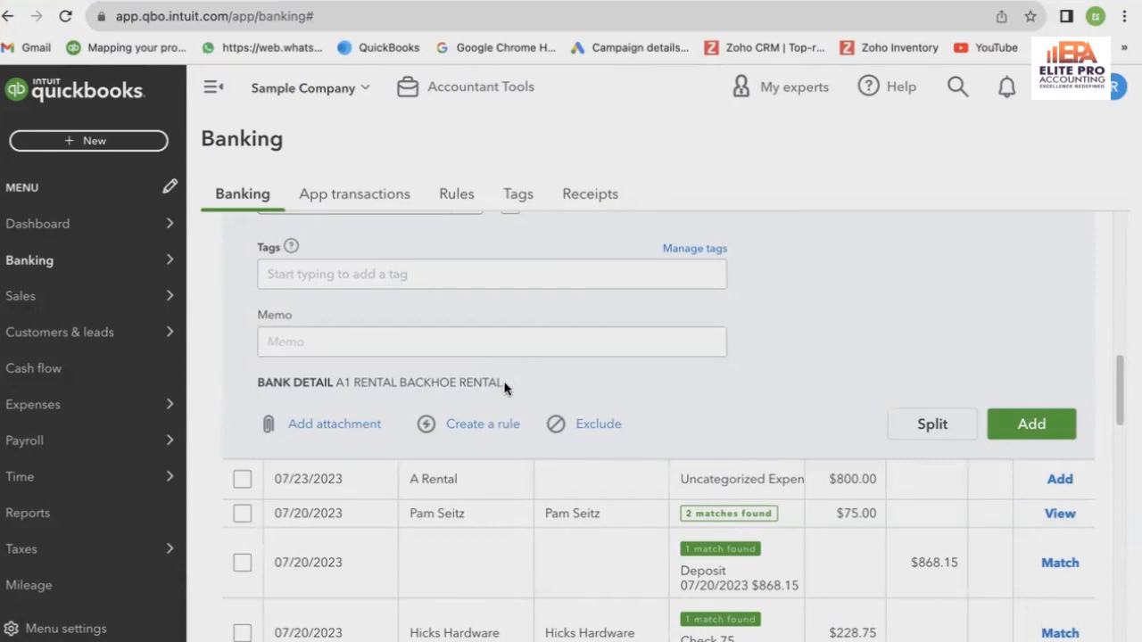
triple_click(459, 382)
scroll(446, 334, up, 3)
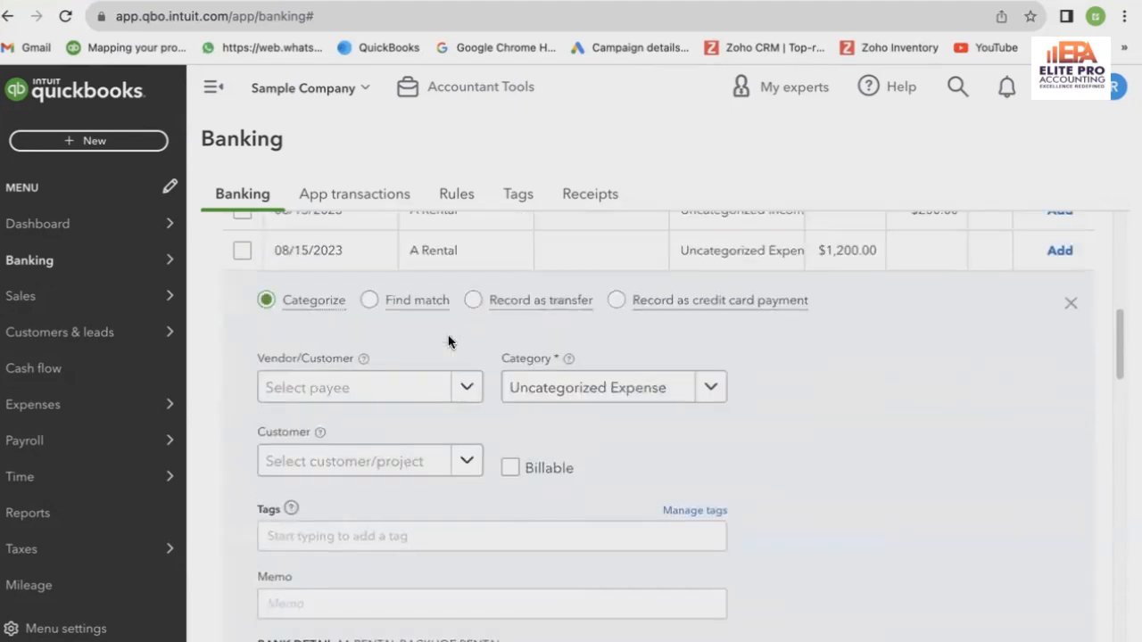
scroll(448, 341, down, 3)
click(510, 393)
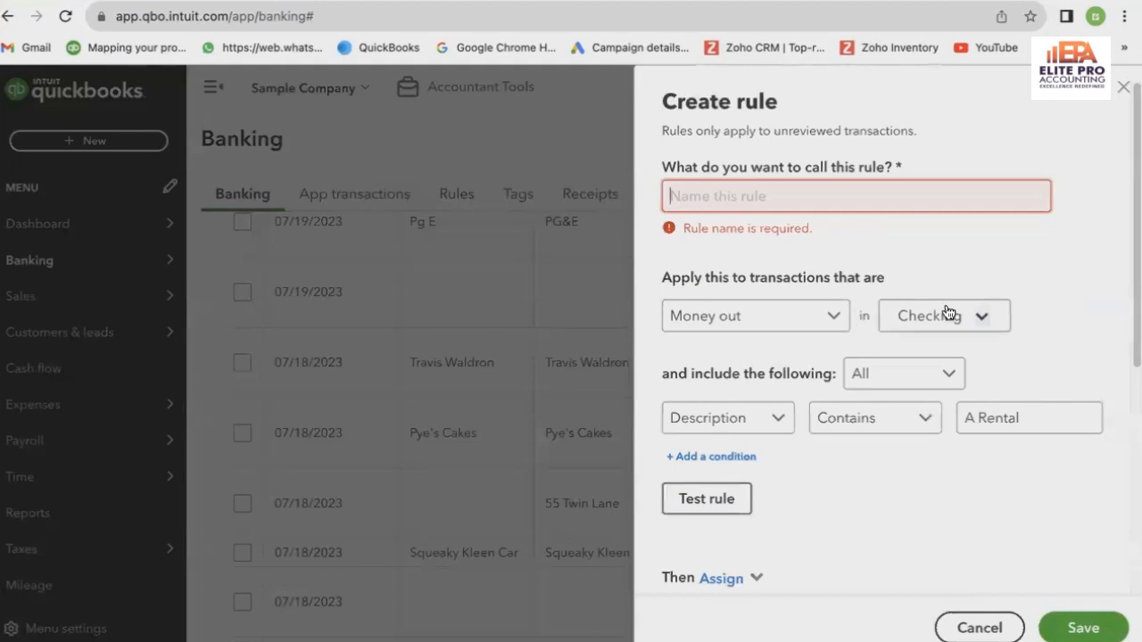
Step: Name the rule Rental Expense and apply it to all bank accounts
click(948, 314)
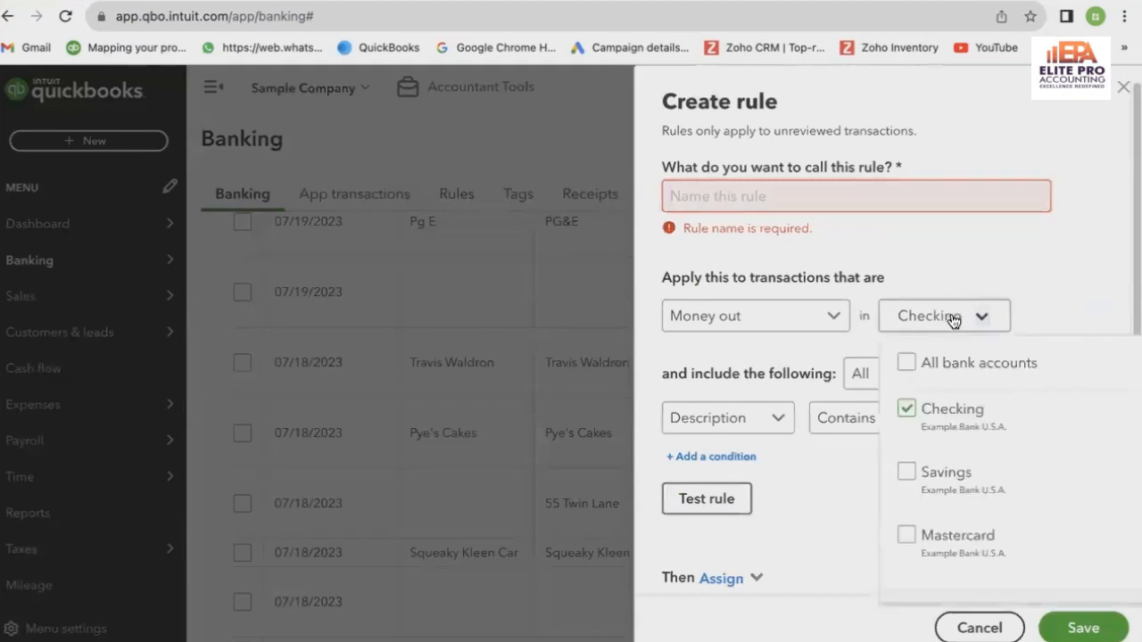
click(927, 266)
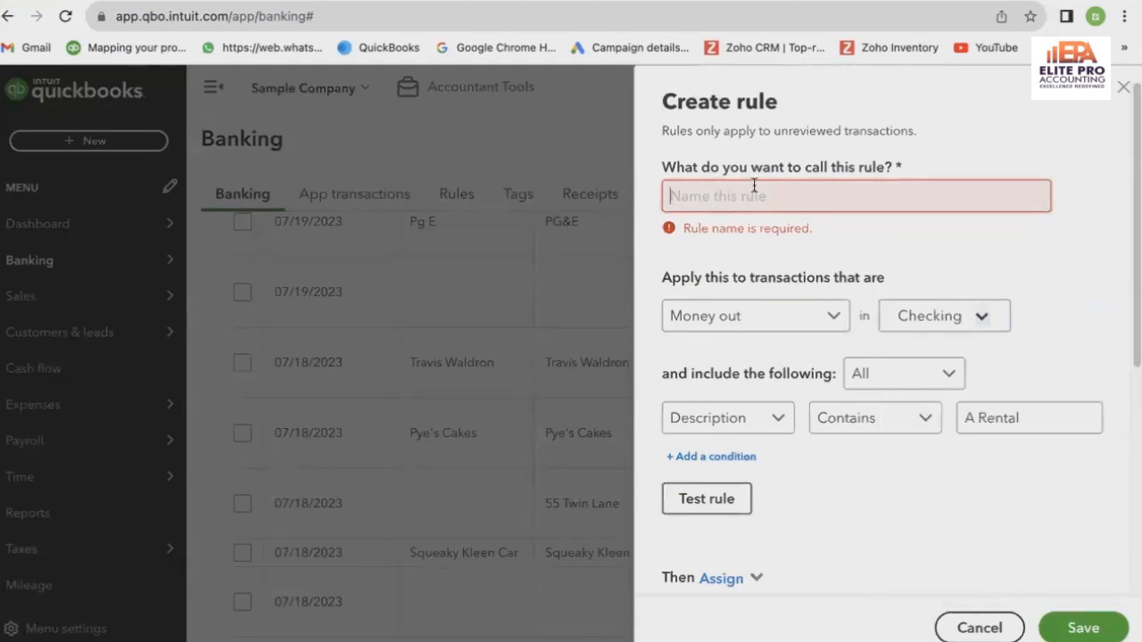
click(664, 192)
text(Rental )
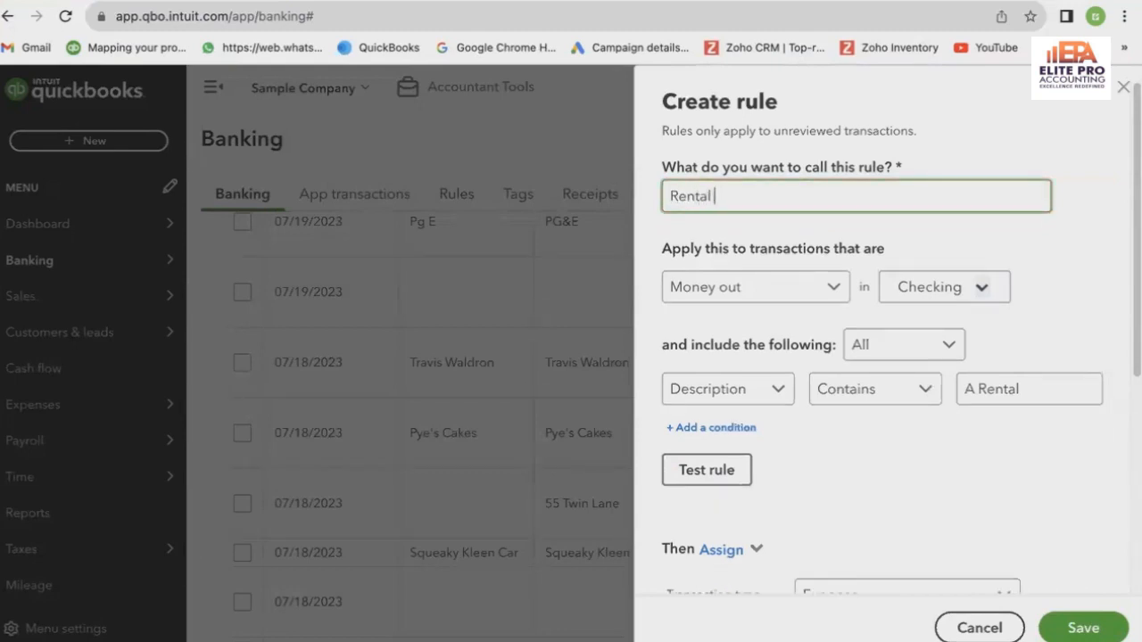
text(Expense)
click(962, 287)
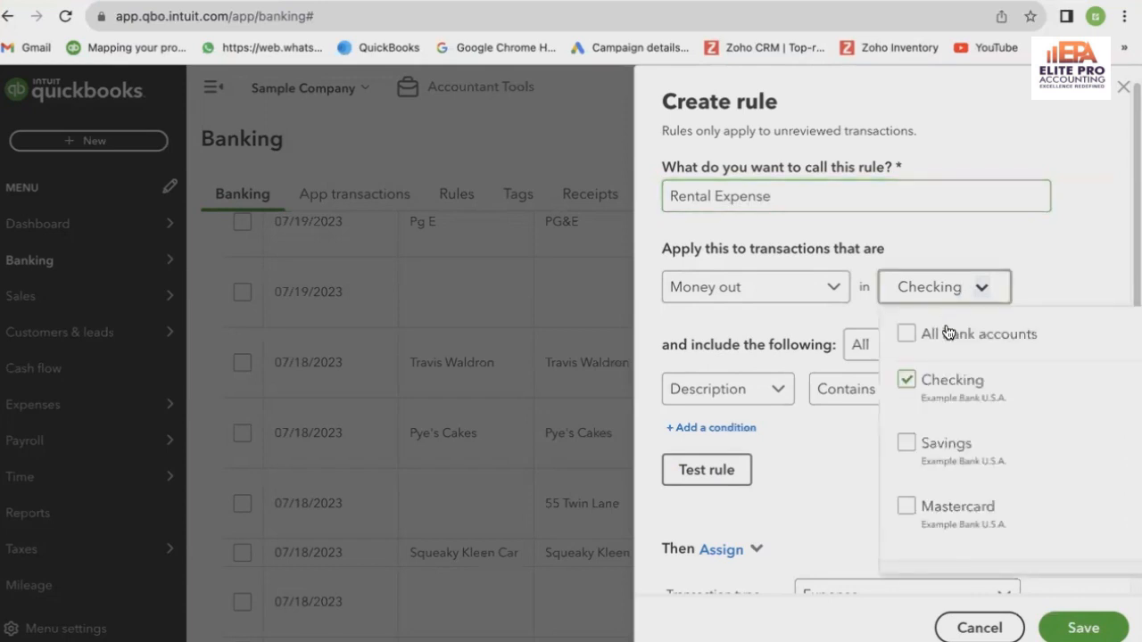
click(947, 332)
click(967, 288)
Step: Change the description condition's text to A1 Rental and add a second condition to the rule
scroll(1028, 303, down, 1)
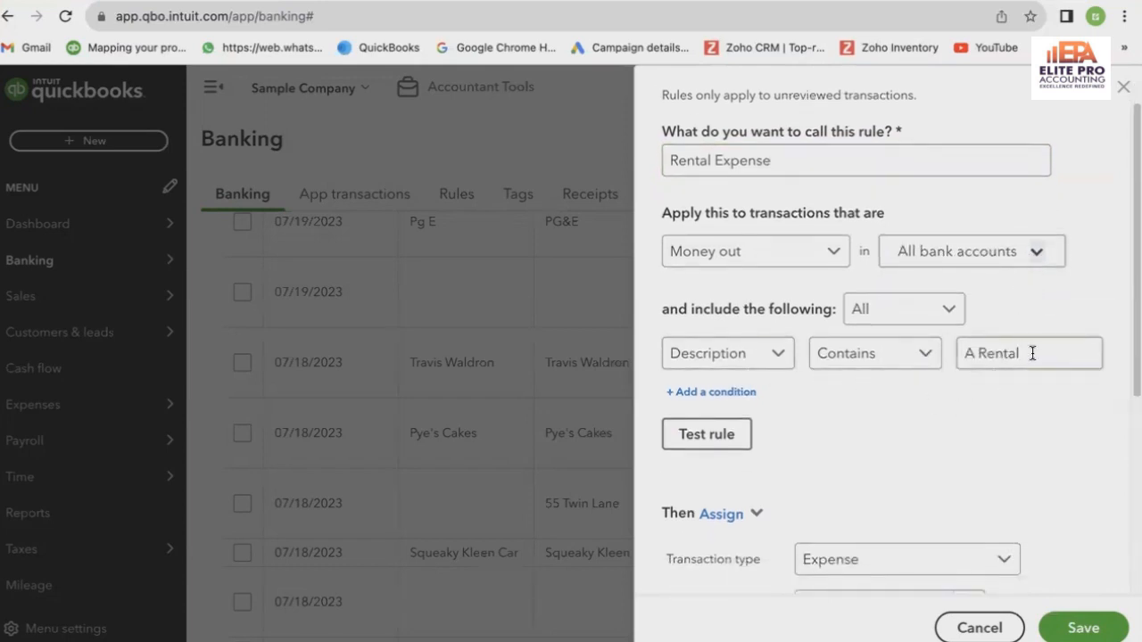
click(971, 355)
text(1)
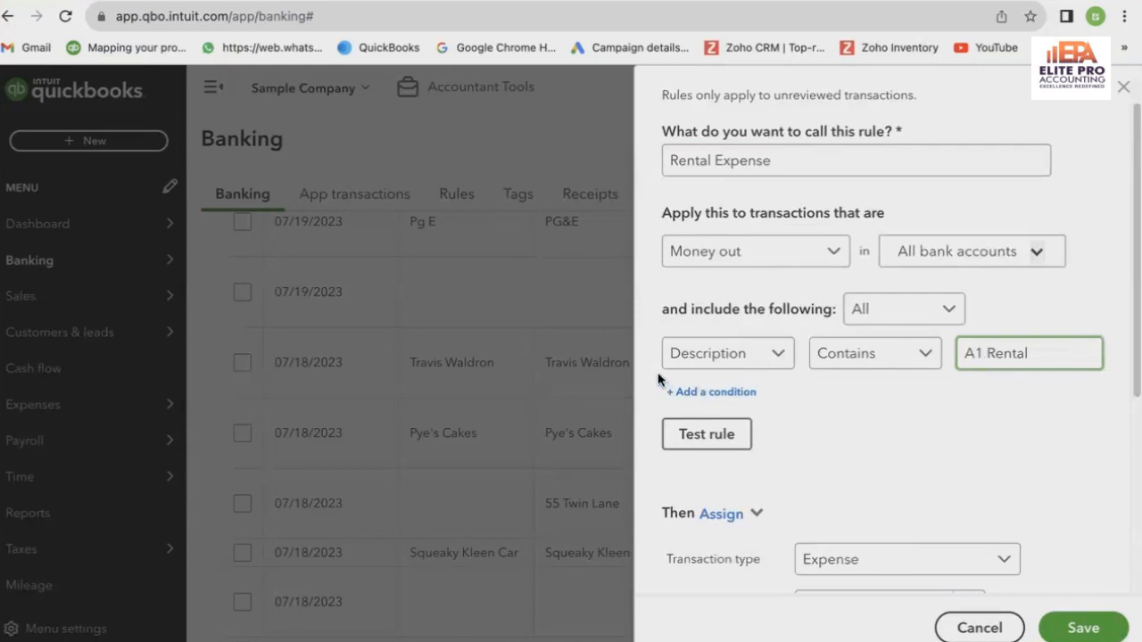
click(701, 393)
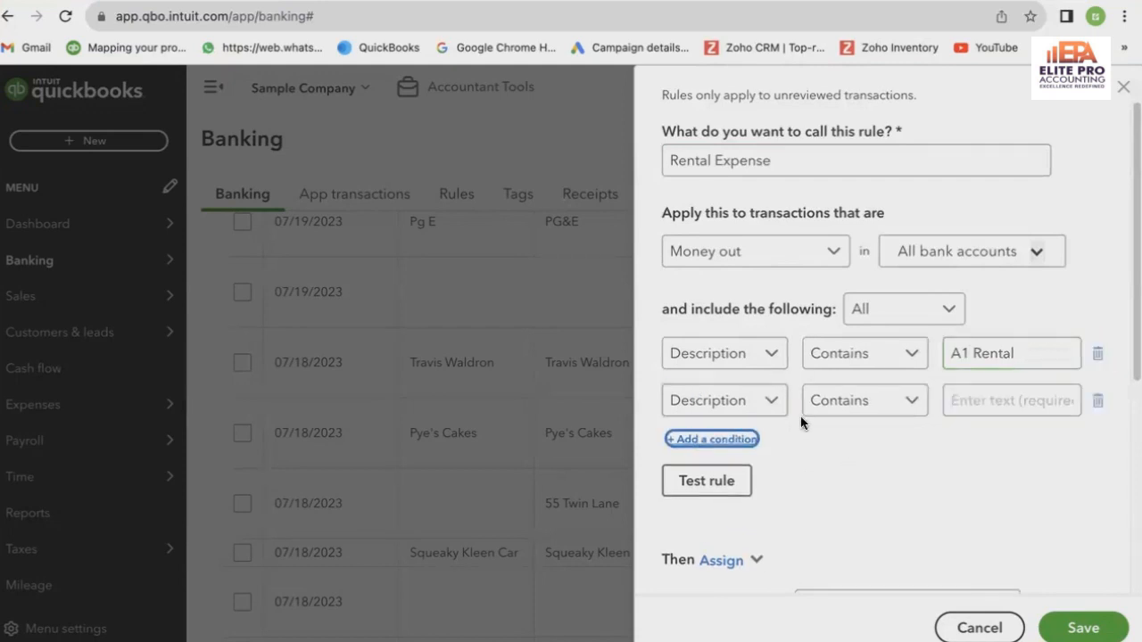
Step: Try basing the first condition on Bank text, and set it back to Description
click(729, 355)
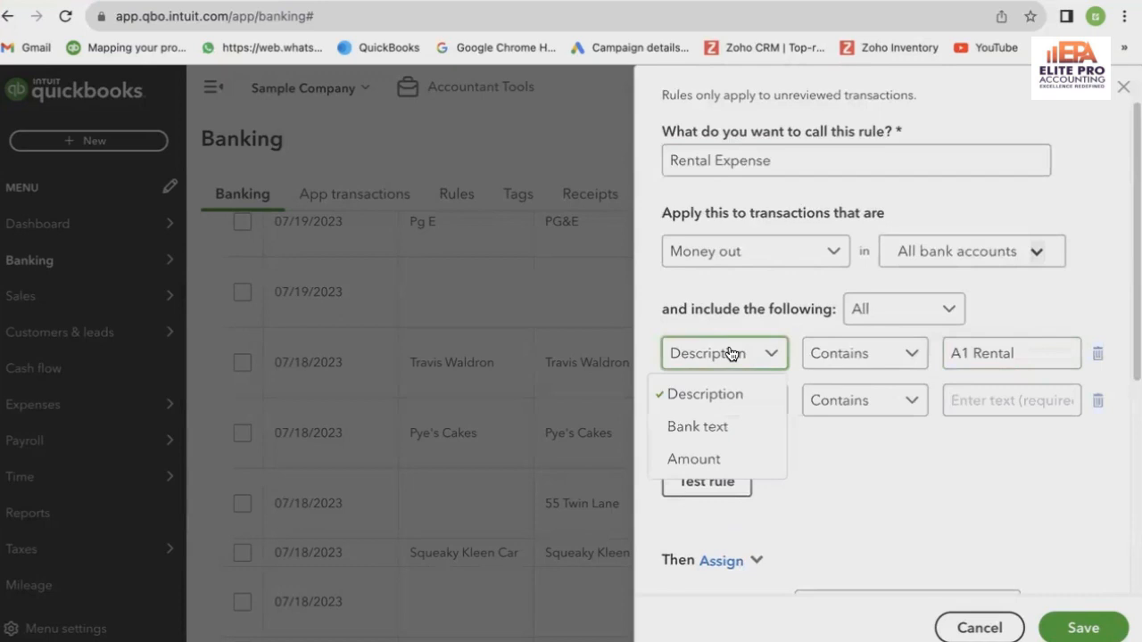
click(732, 424)
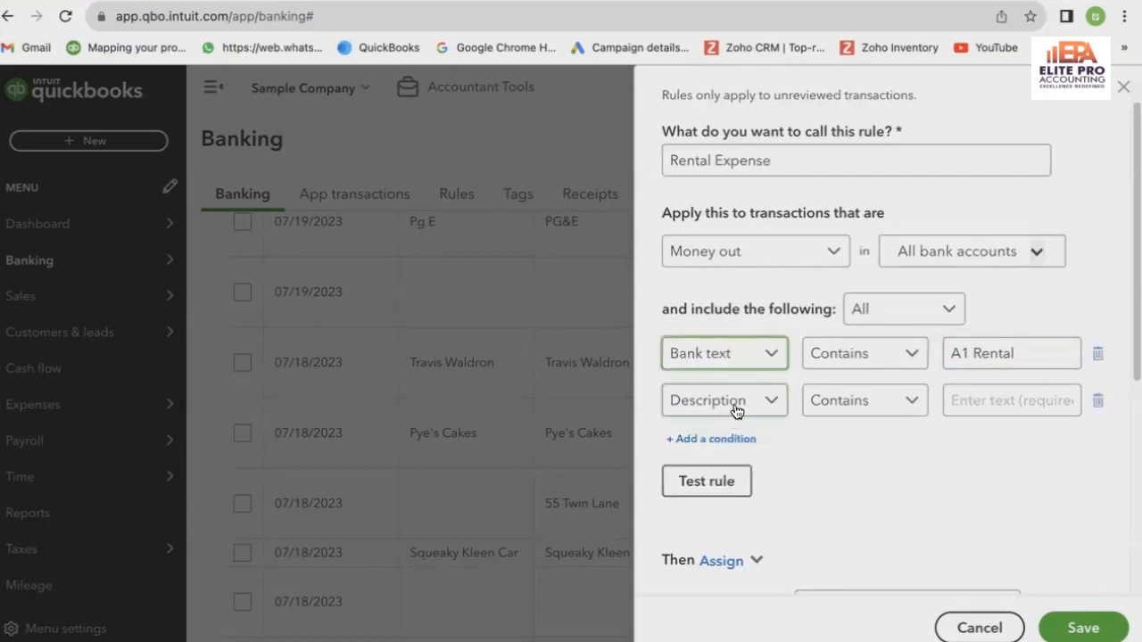
click(746, 350)
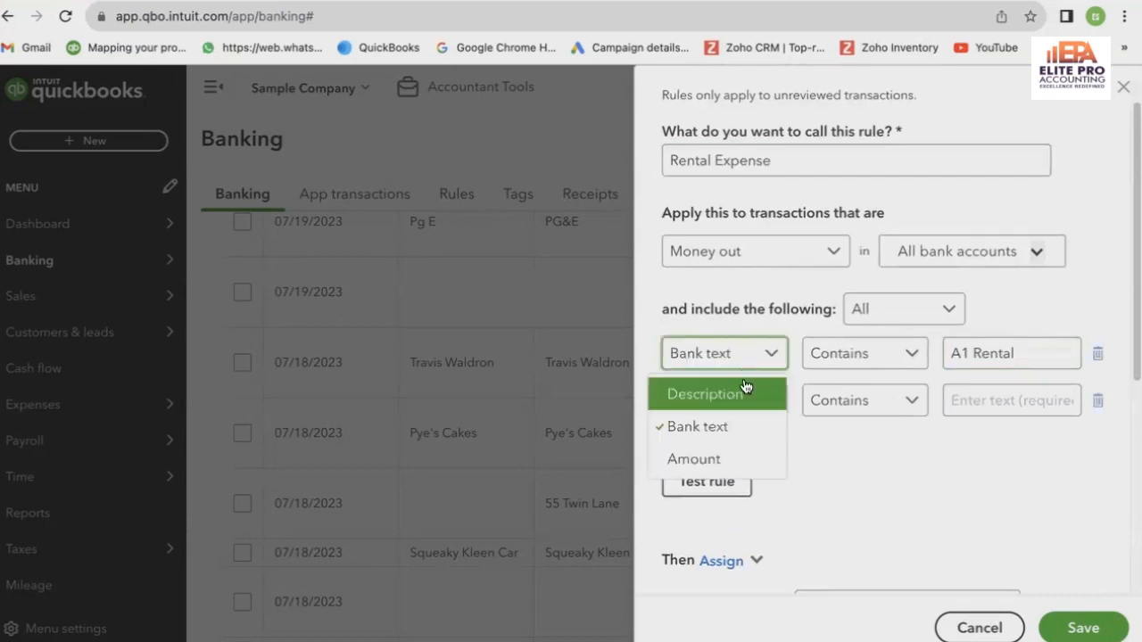
click(744, 379)
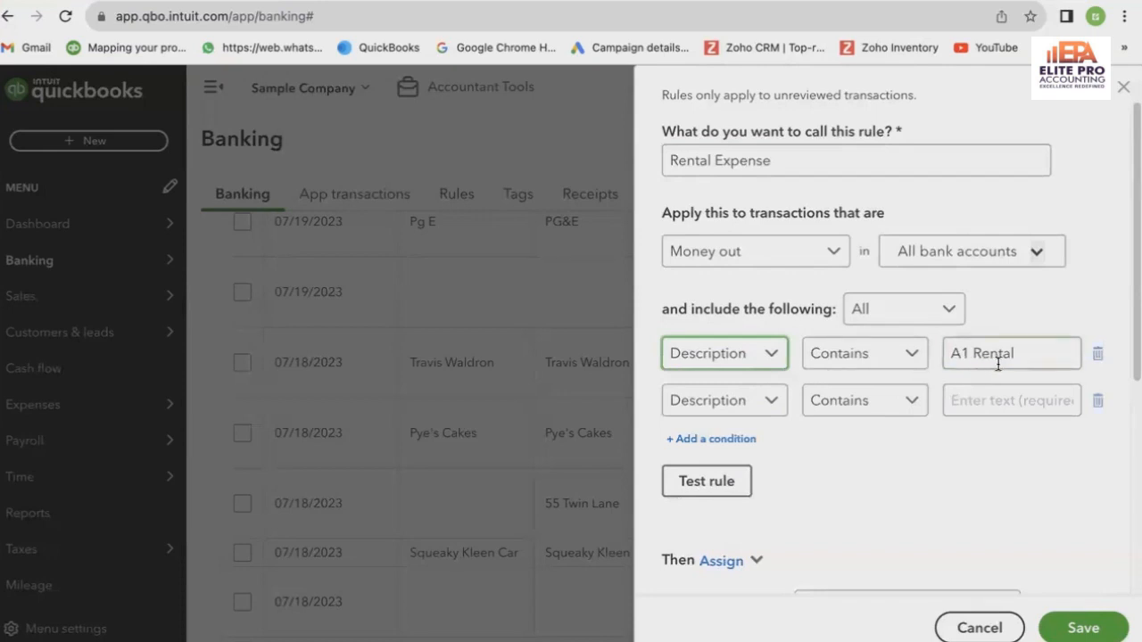
Step: Set the second condition to match an Amount that equals 1,200.00
click(767, 414)
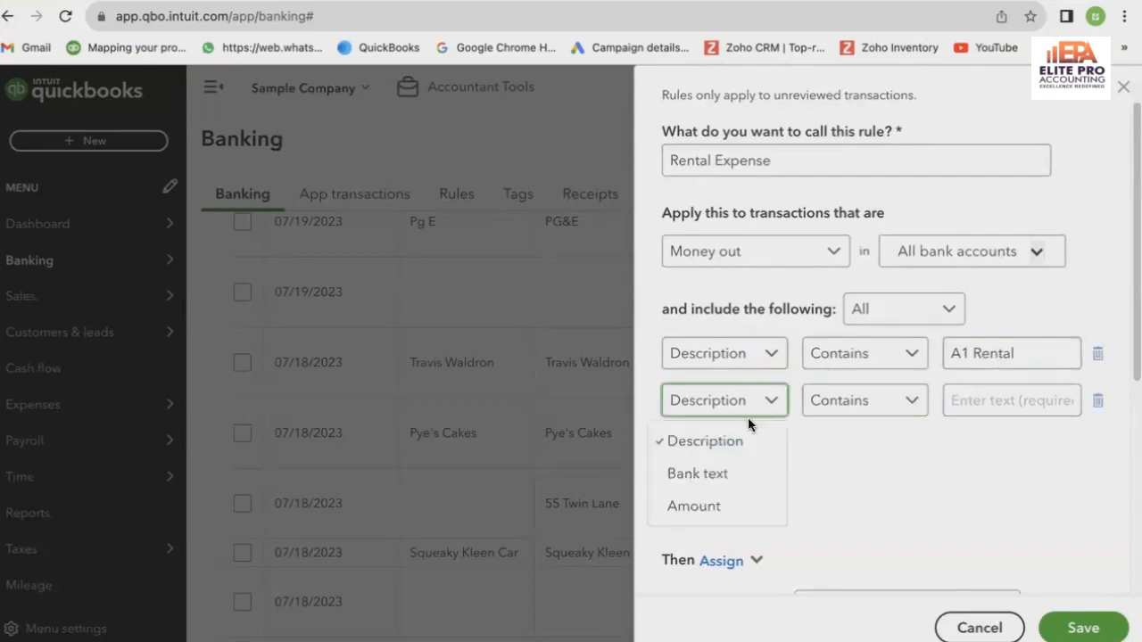
click(737, 505)
click(961, 393)
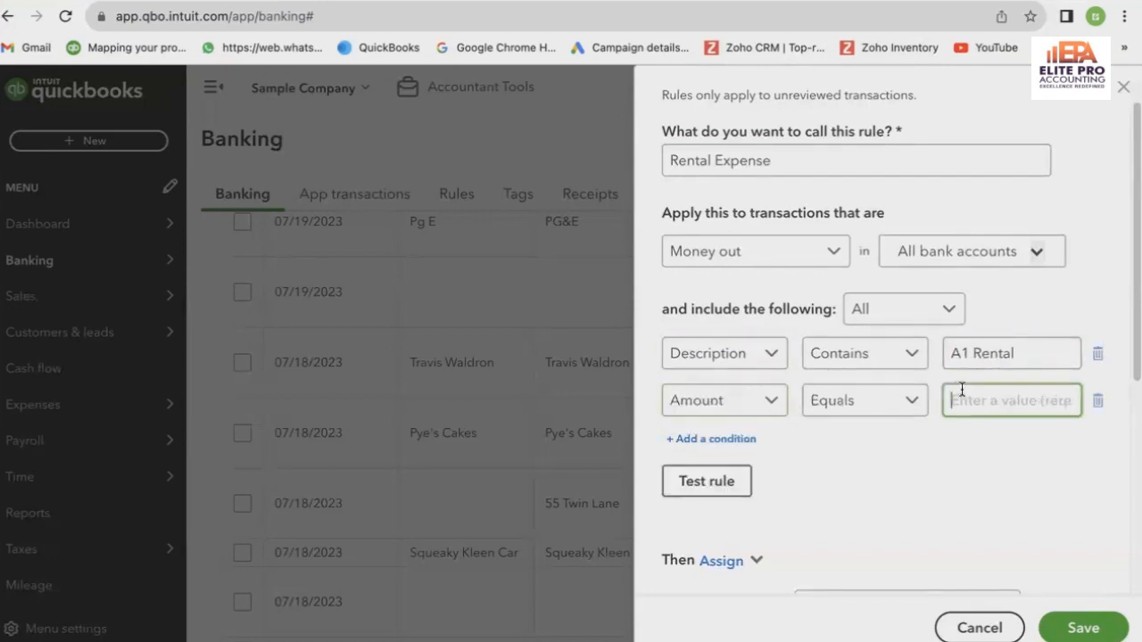
text(1200)
click(977, 469)
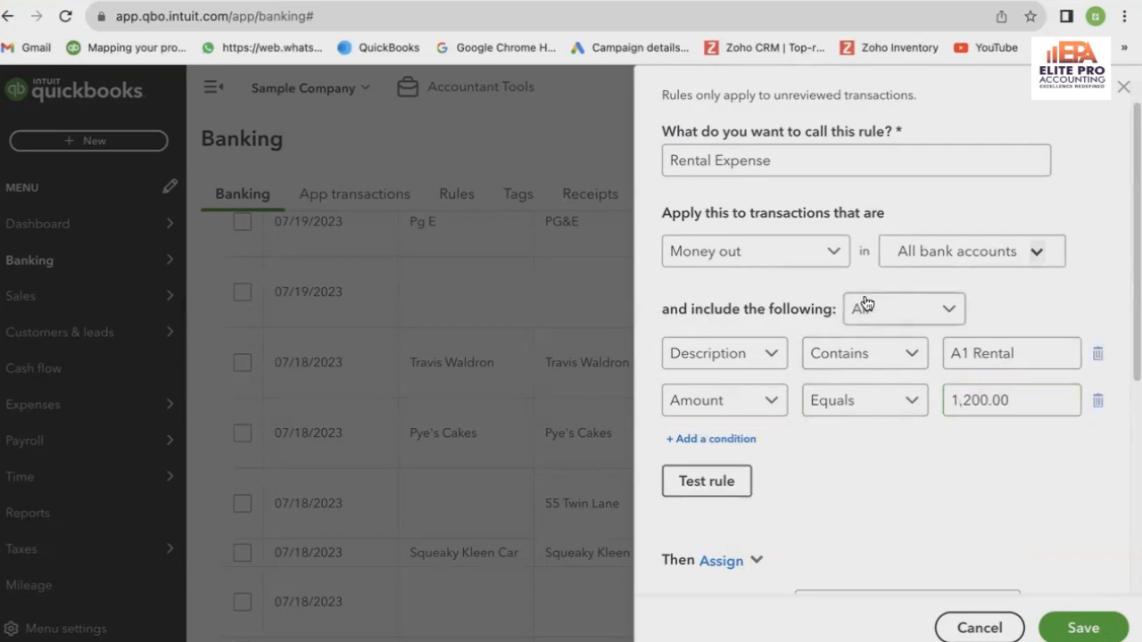
Step: Examine the rule's Assign and Exclude options and the list of available expense categories
scroll(871, 374, down, 5)
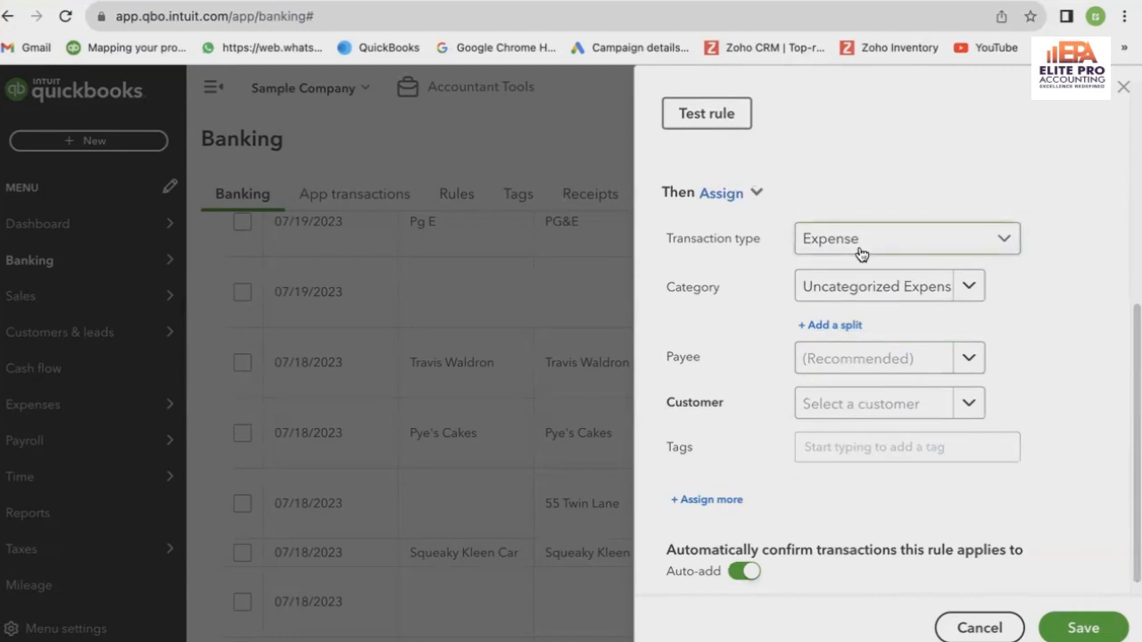
click(756, 192)
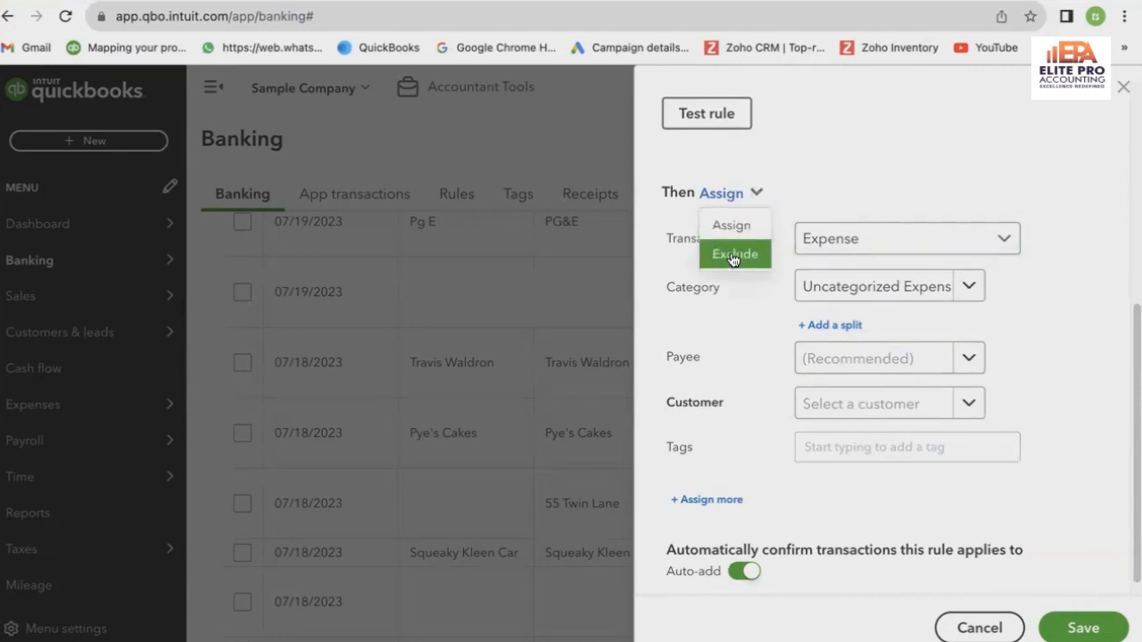
click(815, 211)
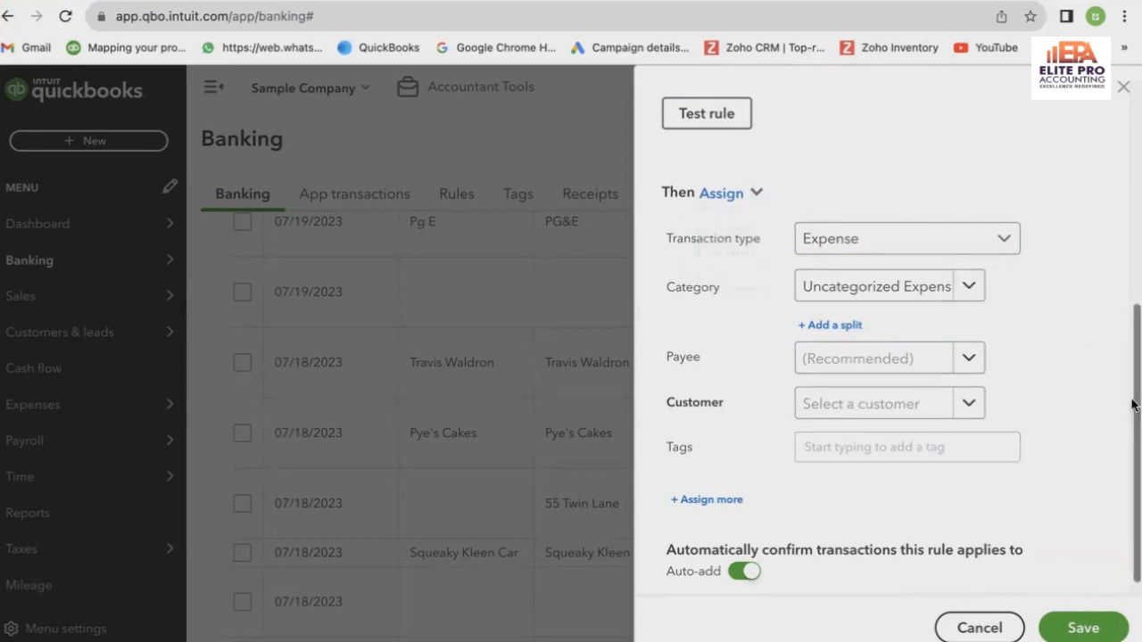
click(979, 284)
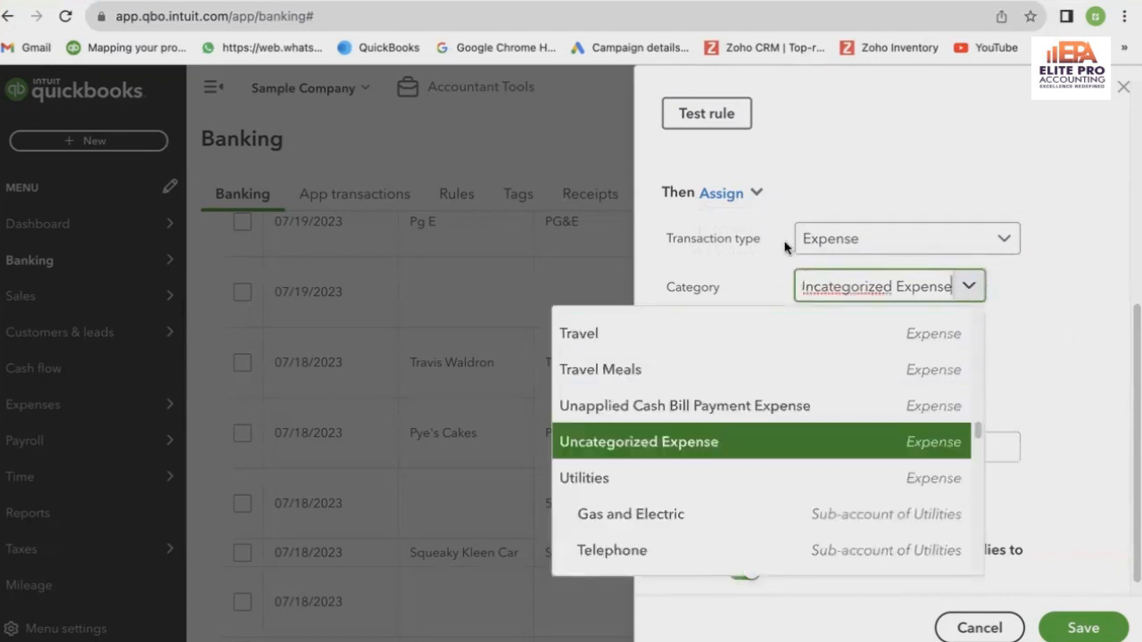
click(760, 214)
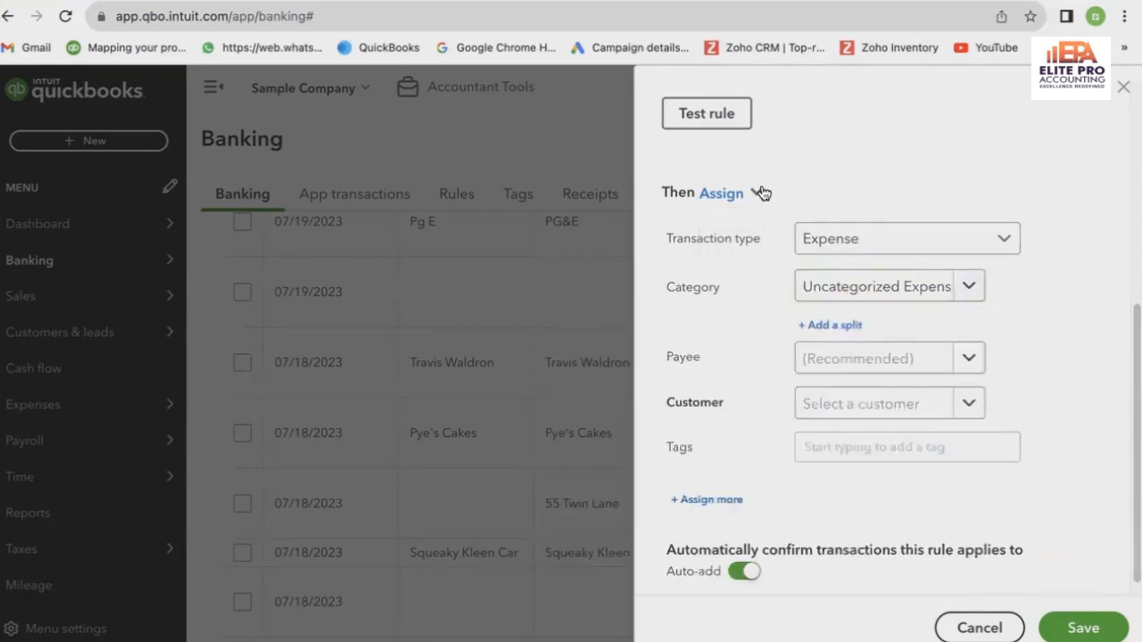
click(756, 194)
click(830, 190)
Step: Open the QuickBooks Banking page in a new browser tab and view the Checking account's excluded transactions
key(ctrl+t)
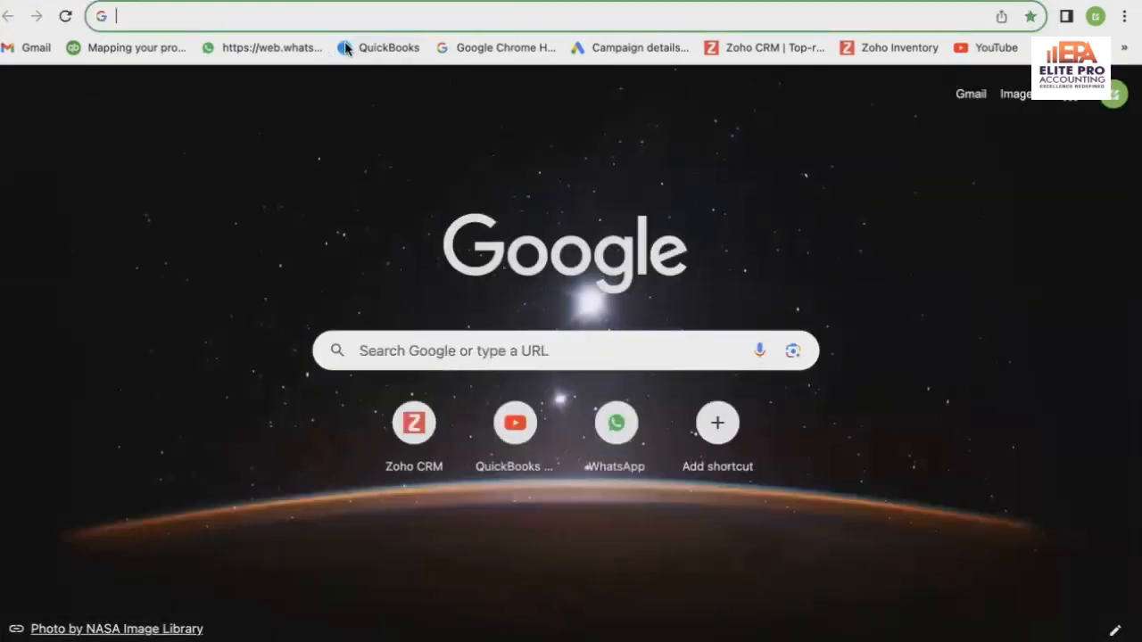
click(375, 47)
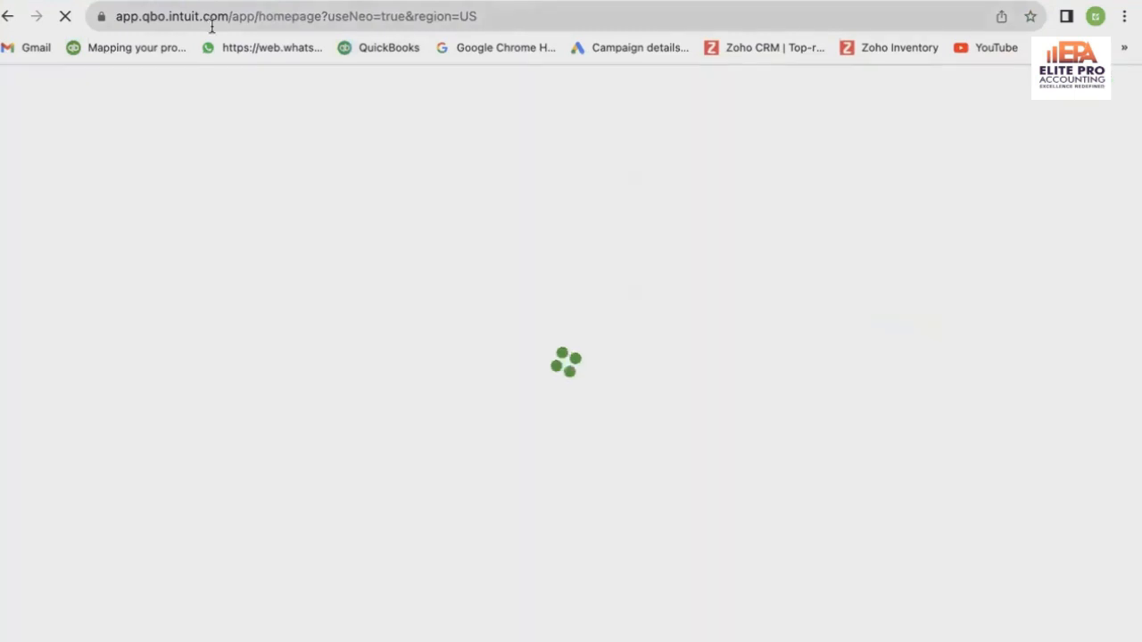
mouse_move(149, 287)
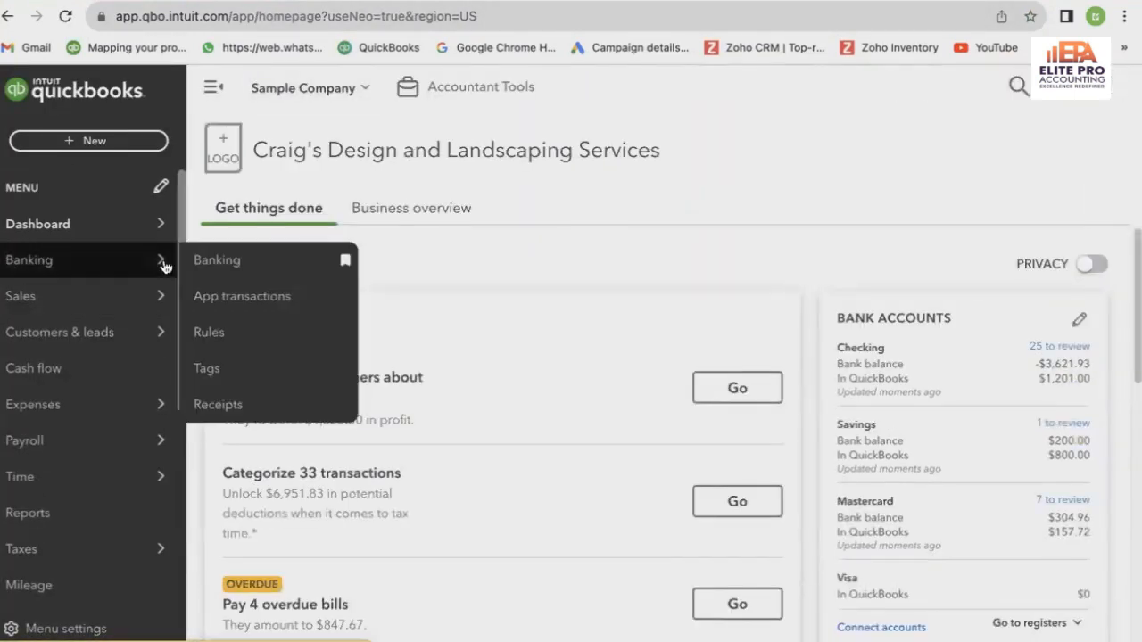
click(210, 262)
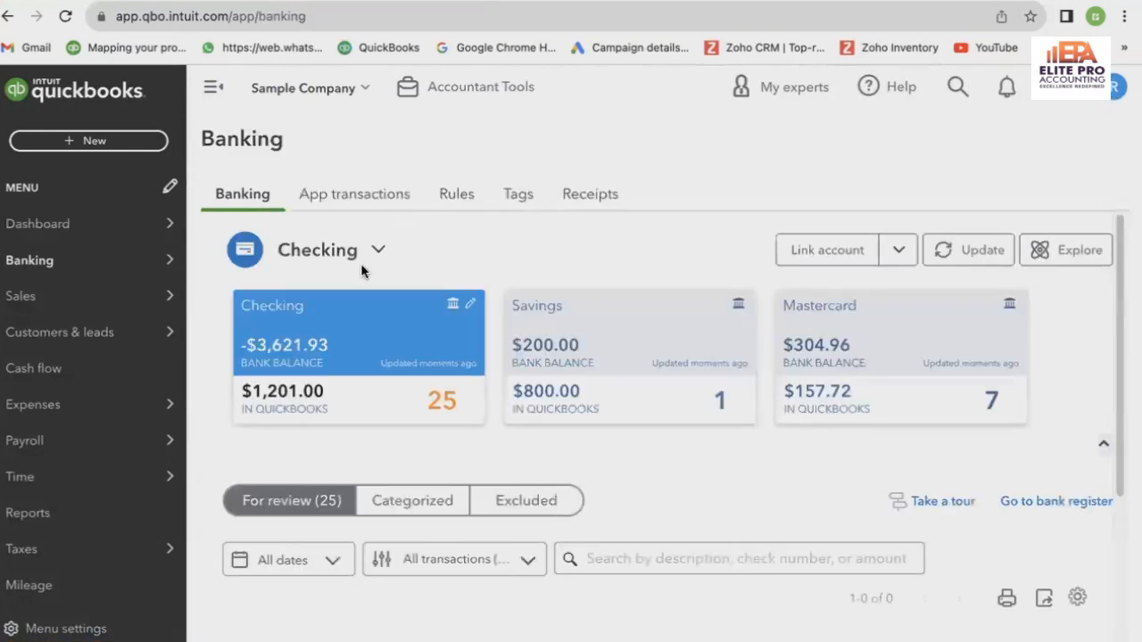
scroll(525, 405, down, 1)
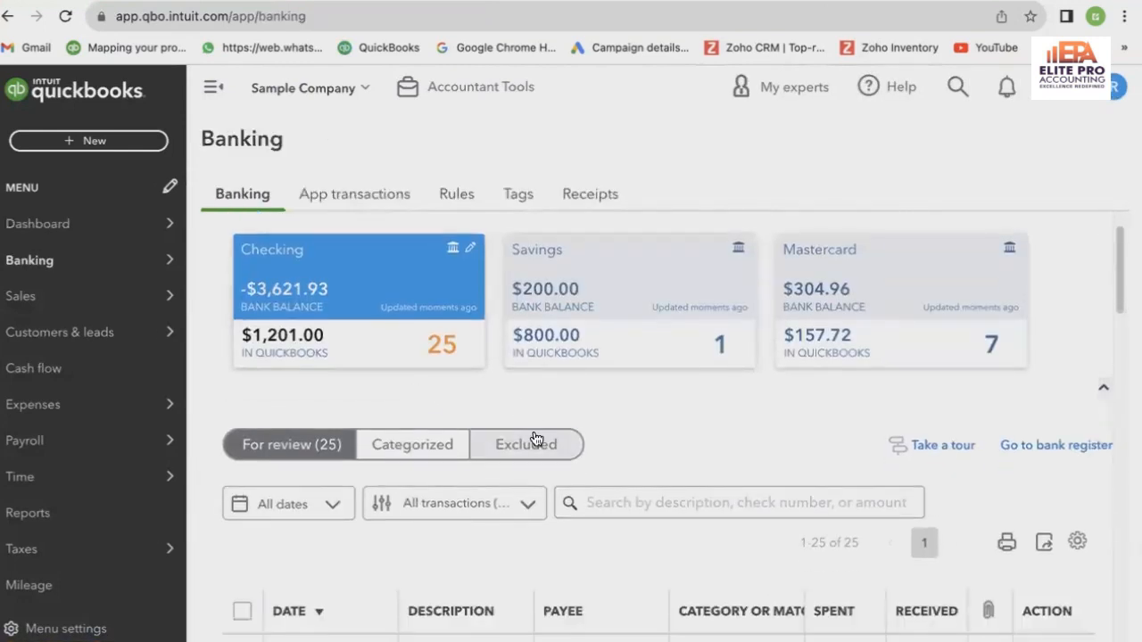
click(527, 444)
scroll(535, 377, down, 1)
scroll(532, 379, down, 2)
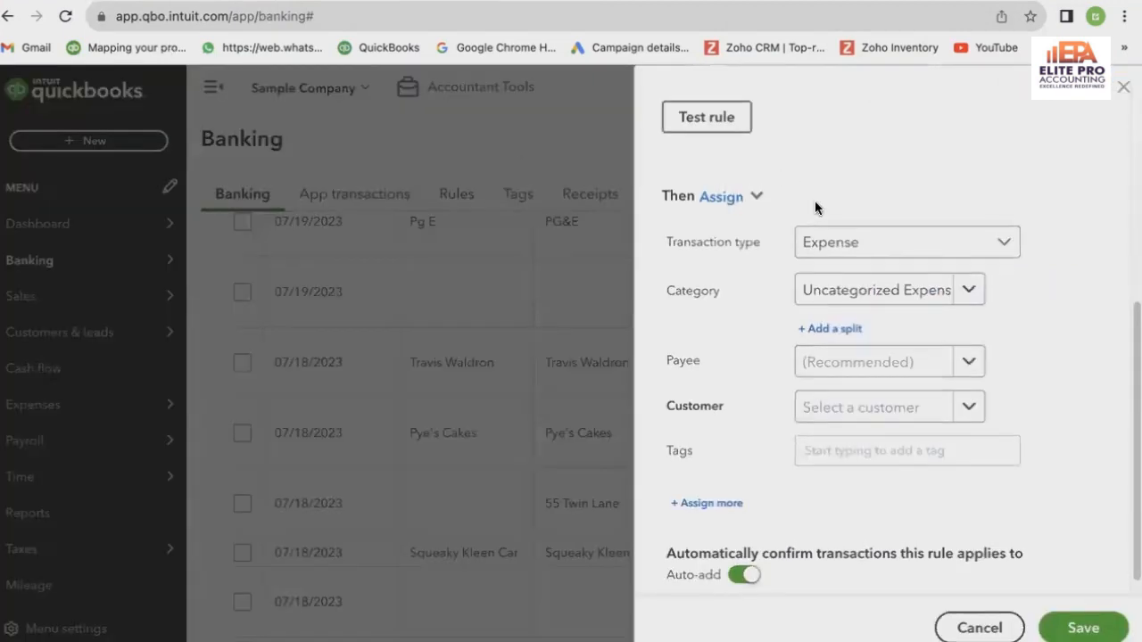
Step: Set the category assigned by the Rental Expense rule to Rent or Lease
scroll(815, 204, down, 1)
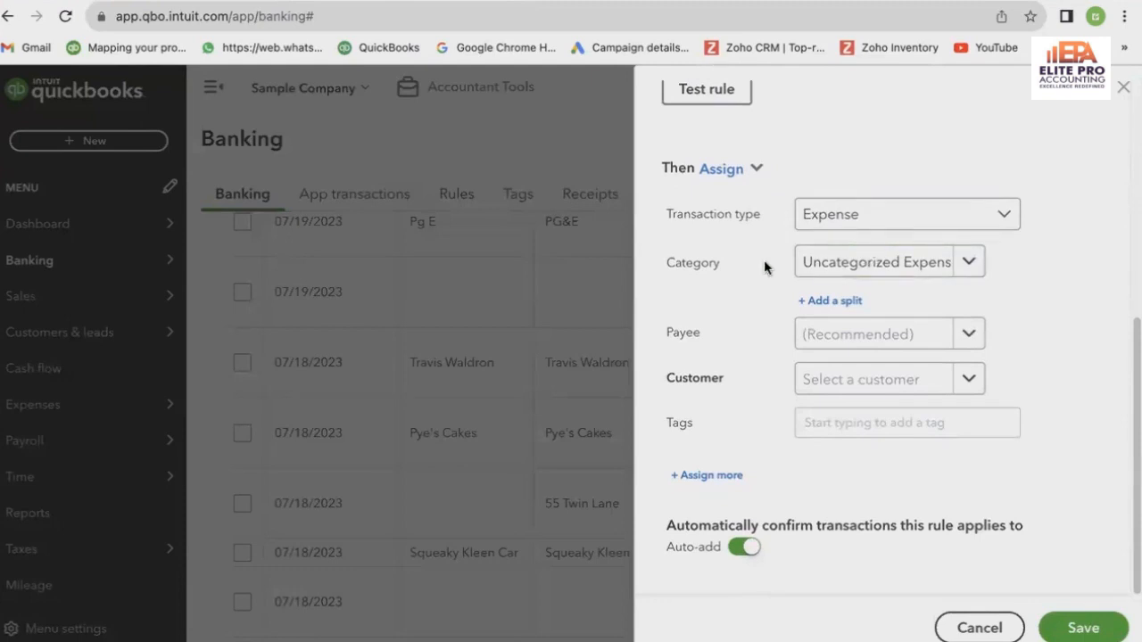
click(847, 261)
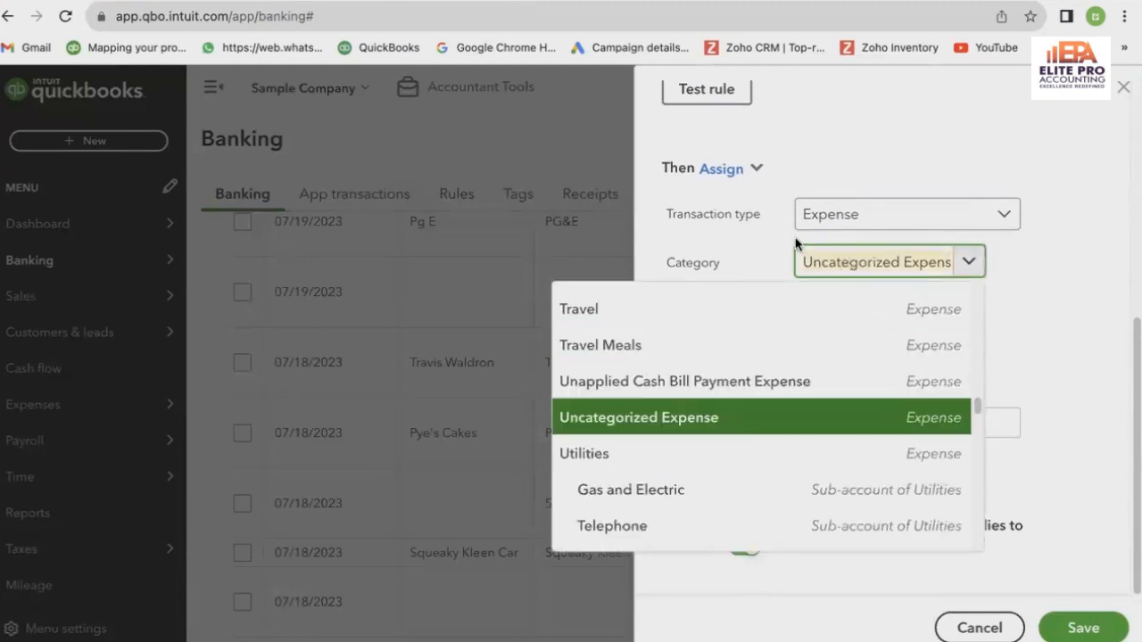
click(785, 239)
click(844, 262)
text(Rent)
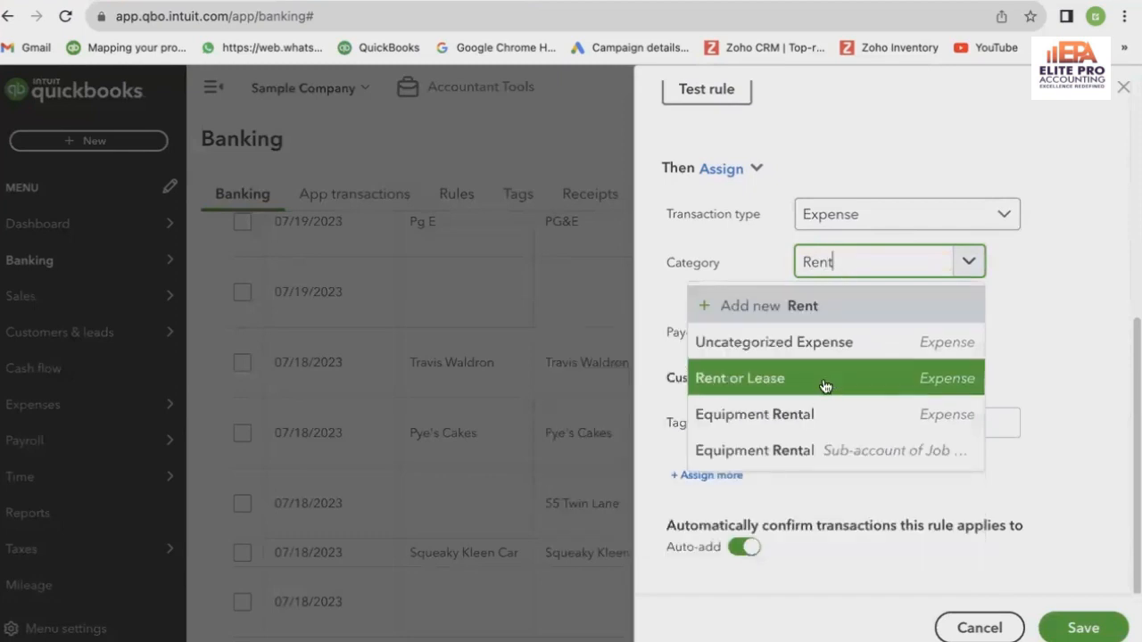
click(825, 383)
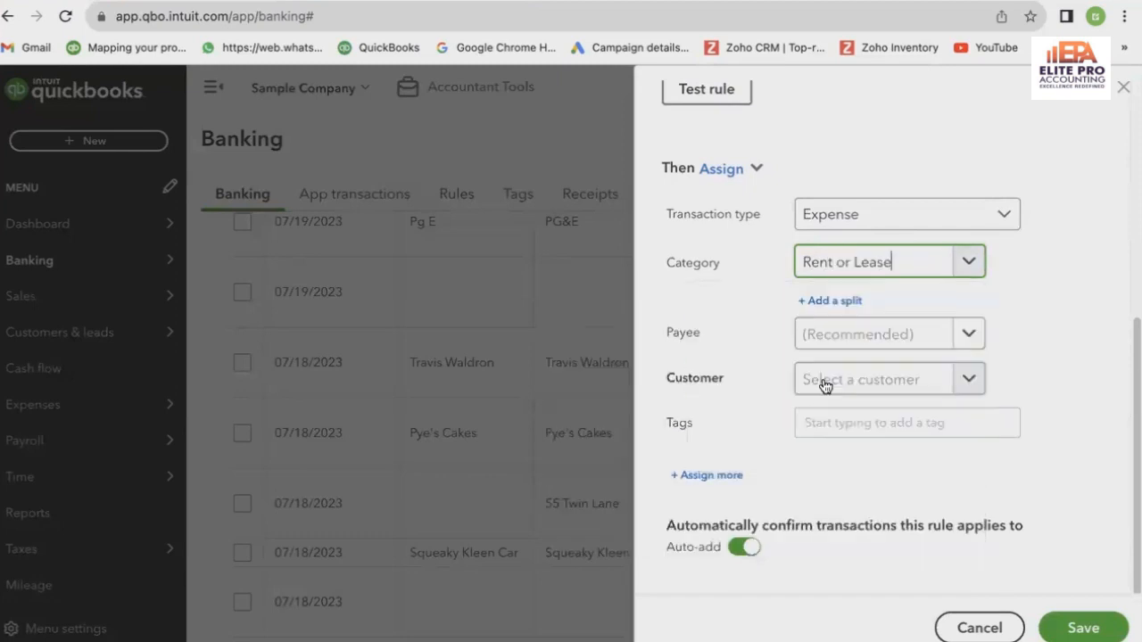
Step: Create a new vendor named A1 Rental from the rule's payee choices and assign it as the payee
click(973, 332)
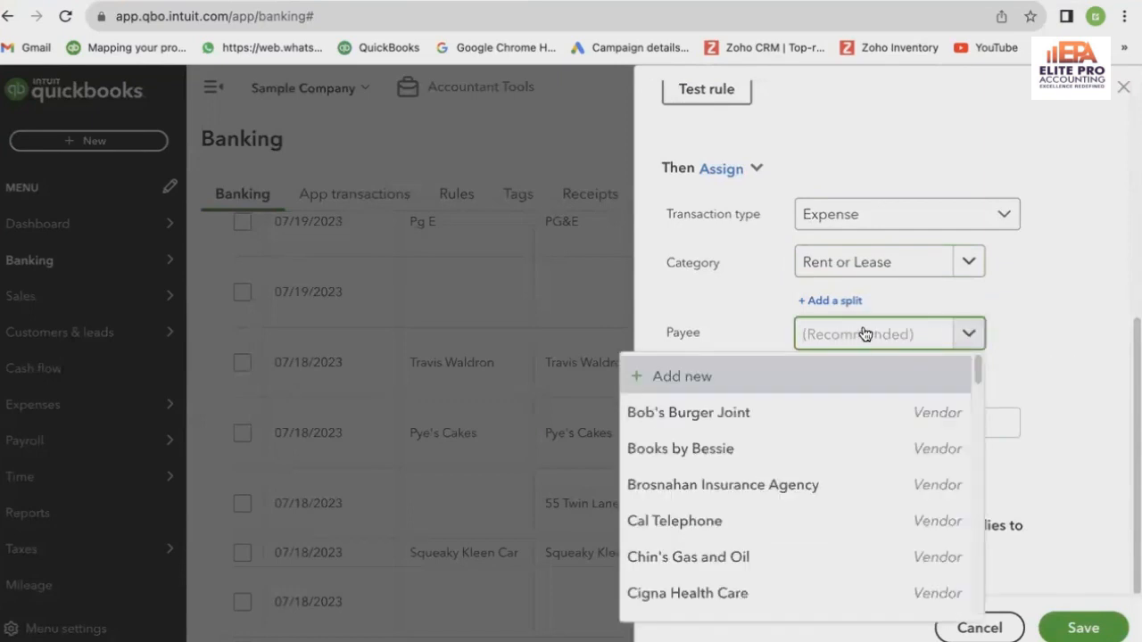
text(a1)
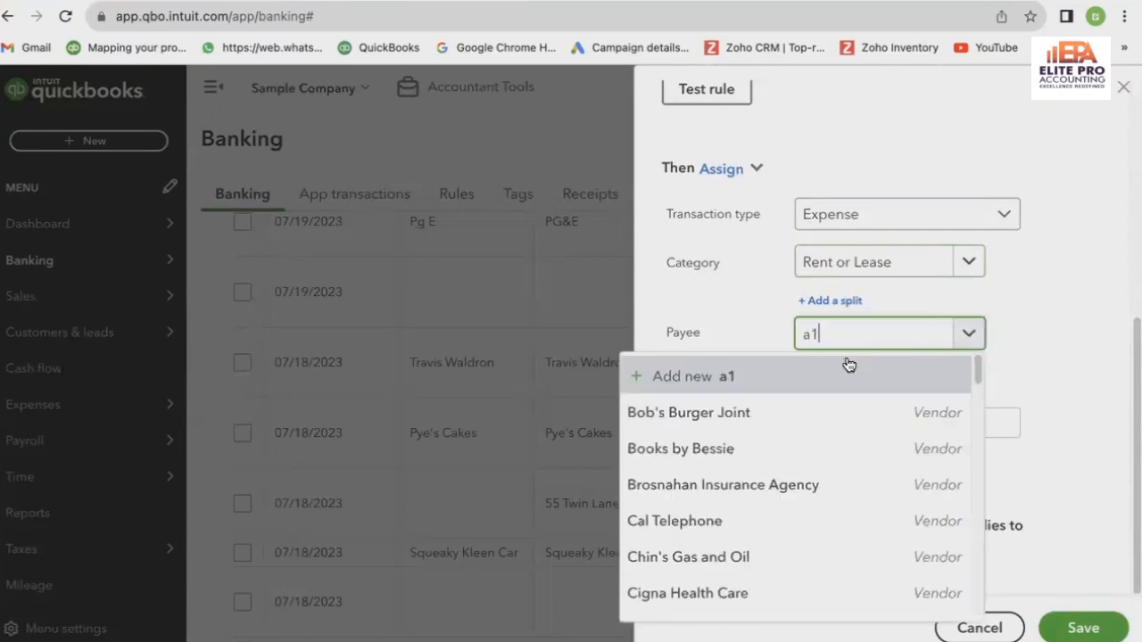
key(BackSpace)
key(BackSpace)
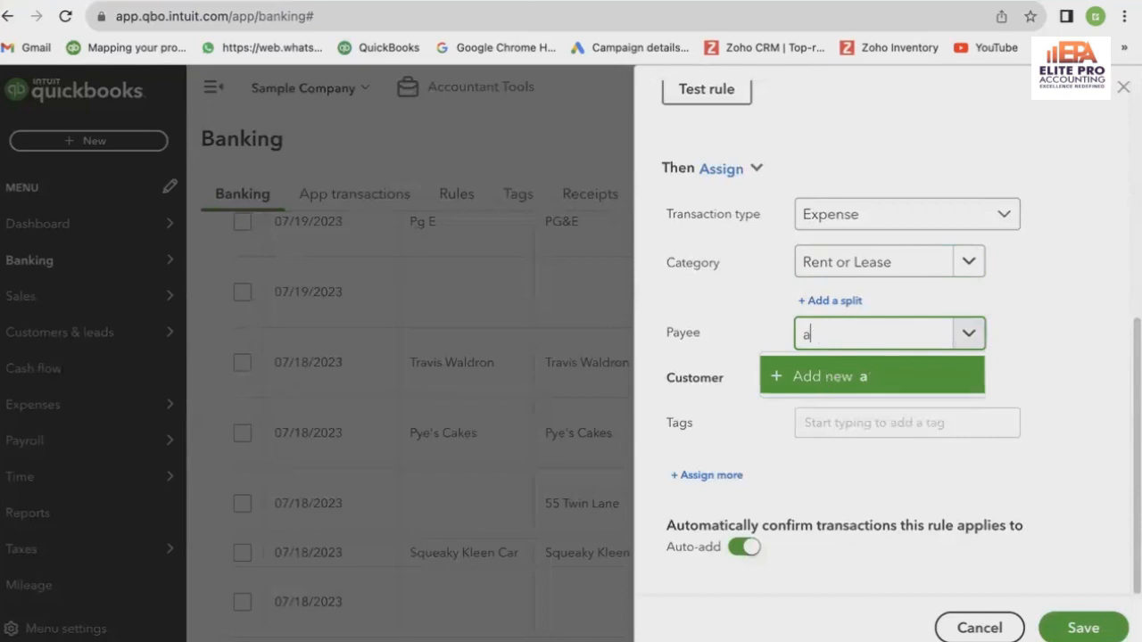
text(A1)
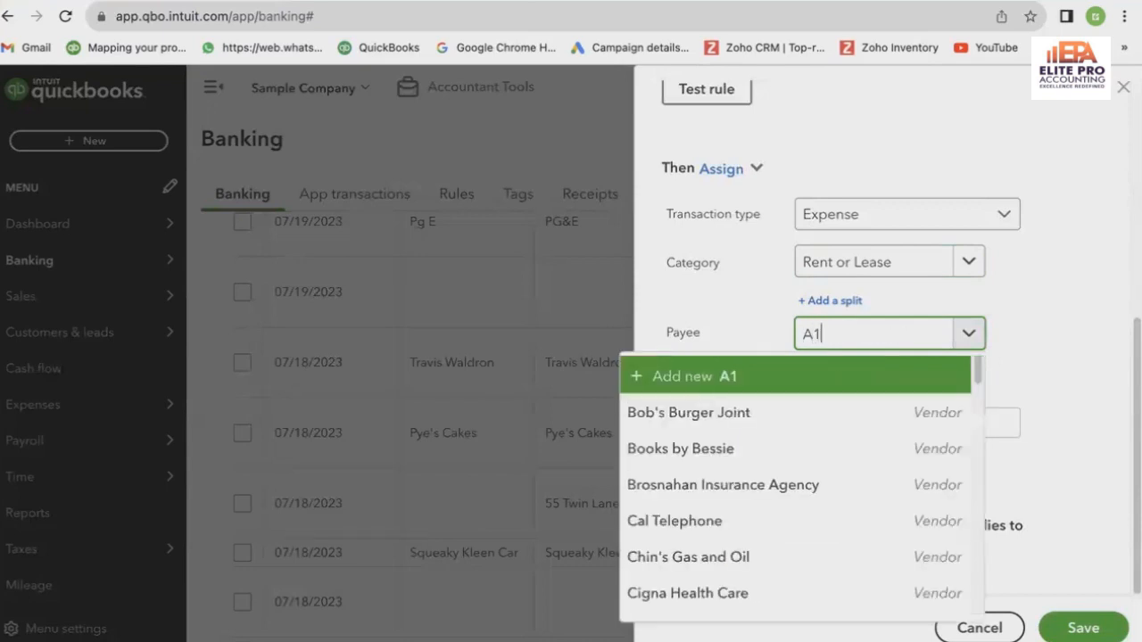
text( Rental)
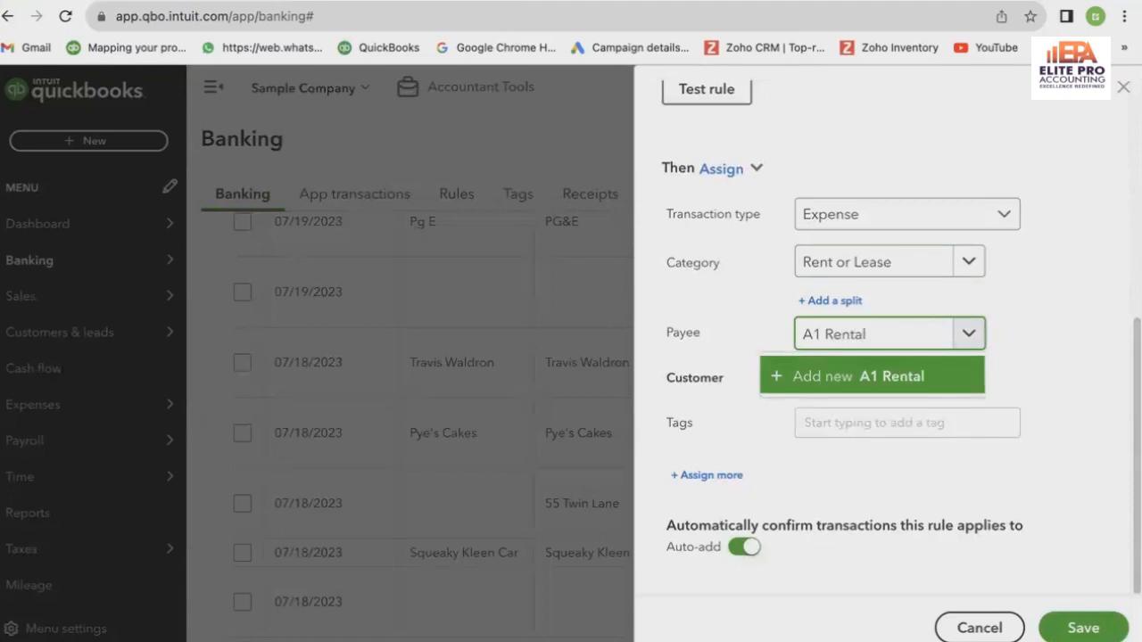
key(Return)
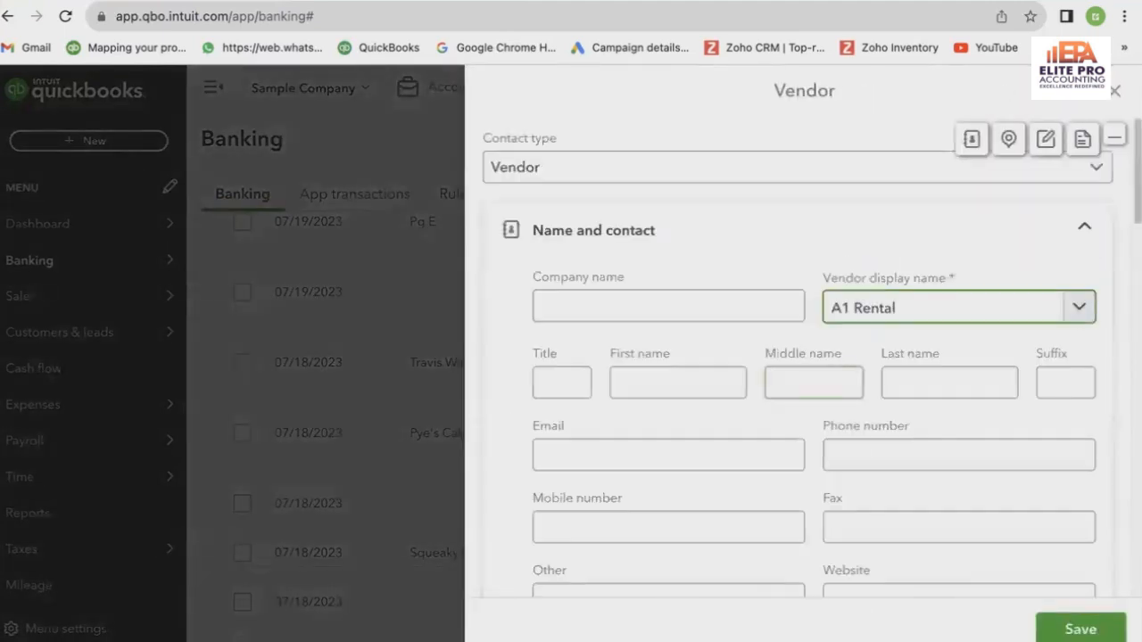
click(1070, 627)
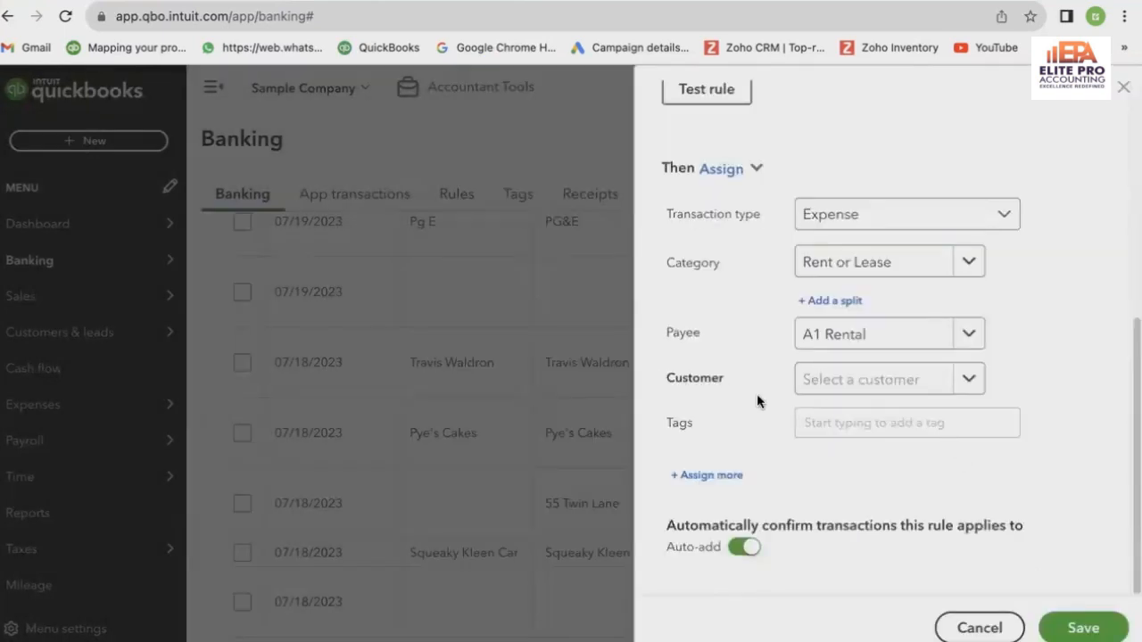
Step: Save the Rental Expense rule with no tags and with Auto-add turned on
click(838, 416)
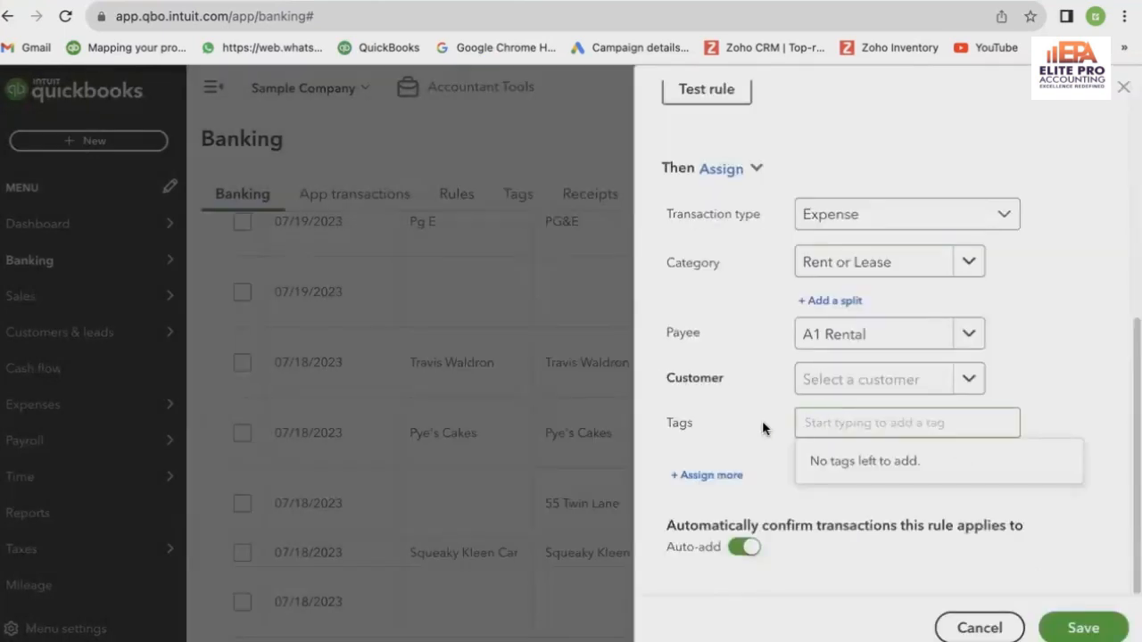
click(763, 518)
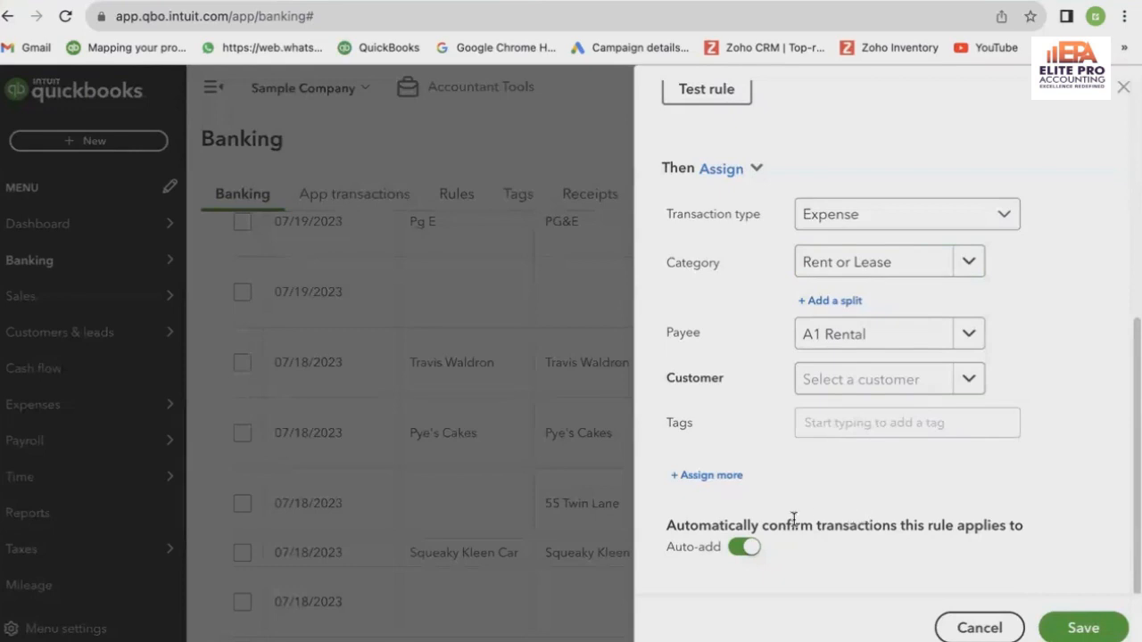
click(745, 546)
click(754, 547)
click(1082, 630)
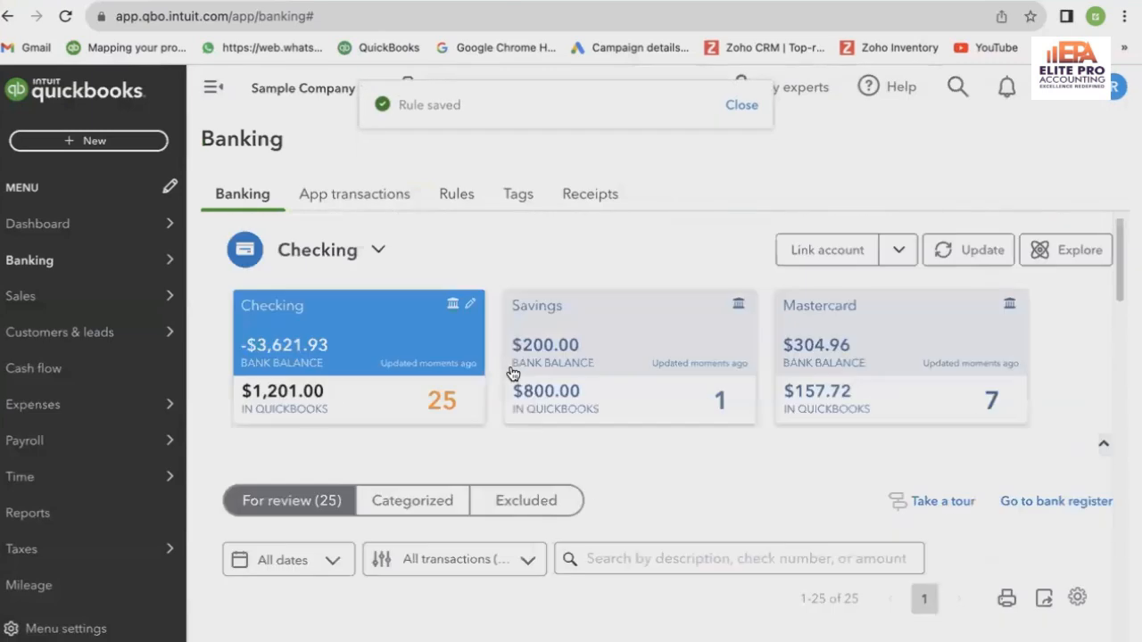
Step: Check the Checking account's categorized transactions and examine the bank detail of the $200.00 A Rental transaction awaiting review
scroll(450, 460, down, 1)
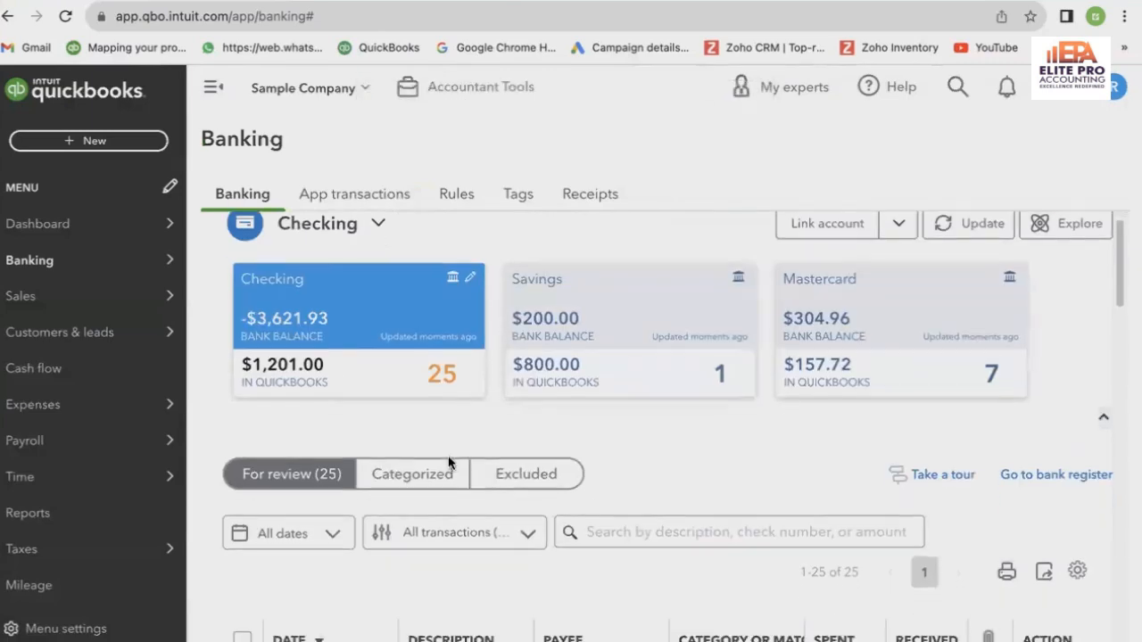
click(448, 472)
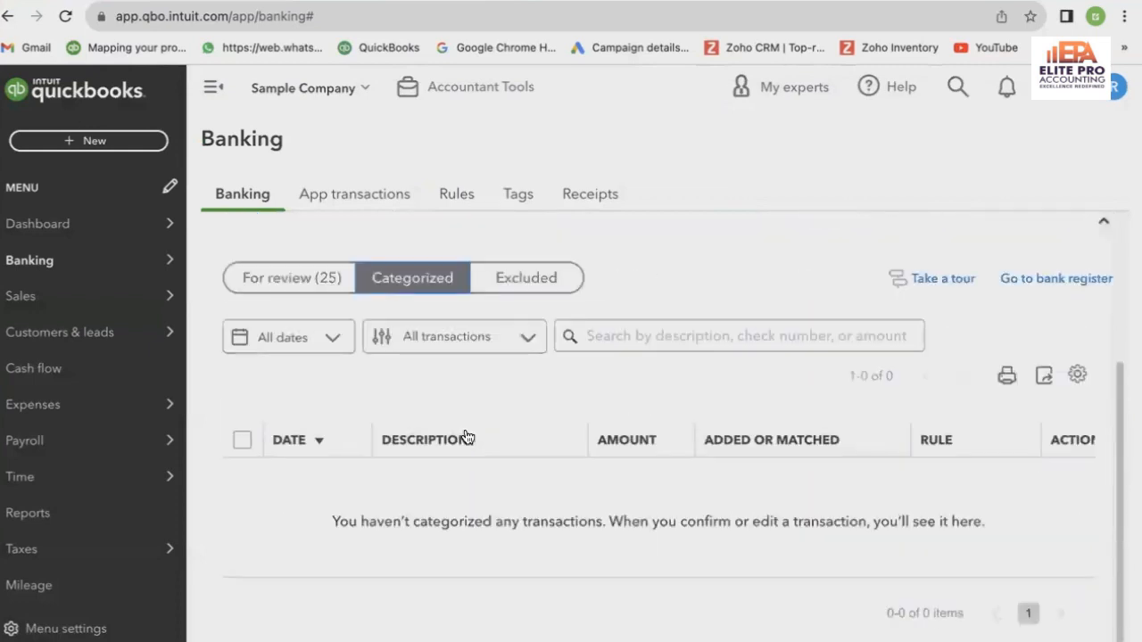
click(294, 286)
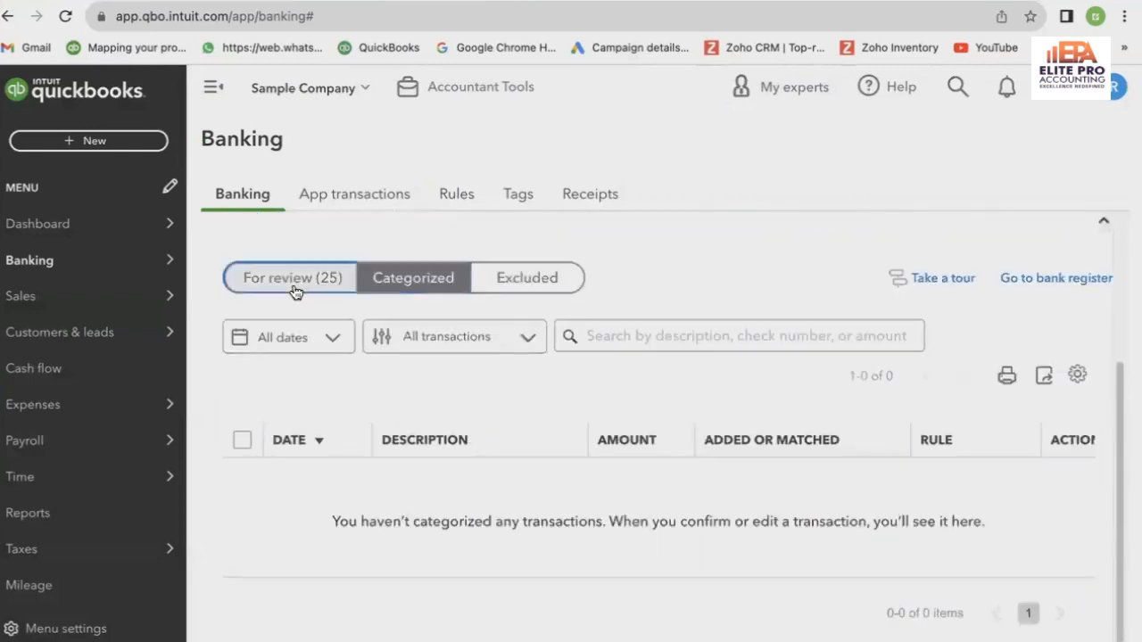
scroll(493, 378, down, 2)
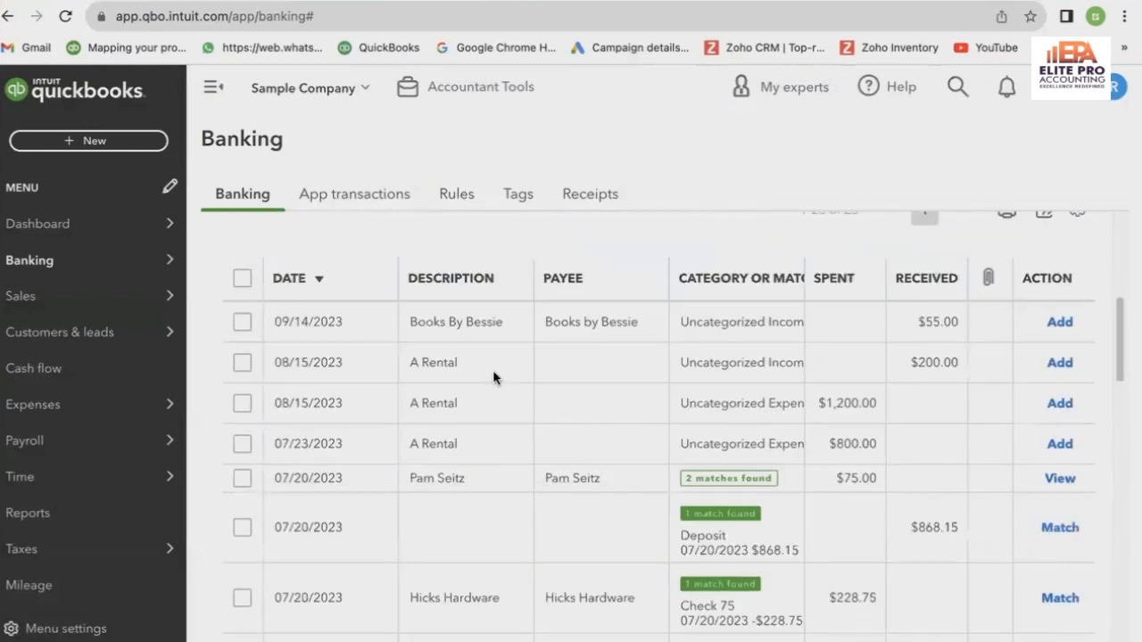
click(463, 339)
scroll(547, 437, down, 2)
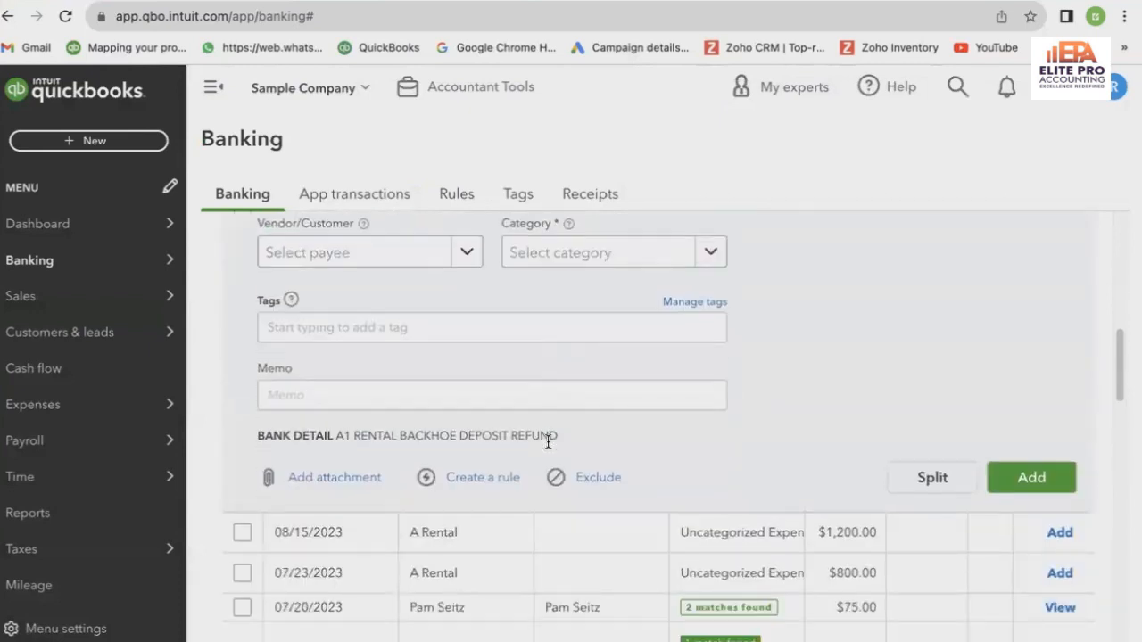
double_click(339, 434)
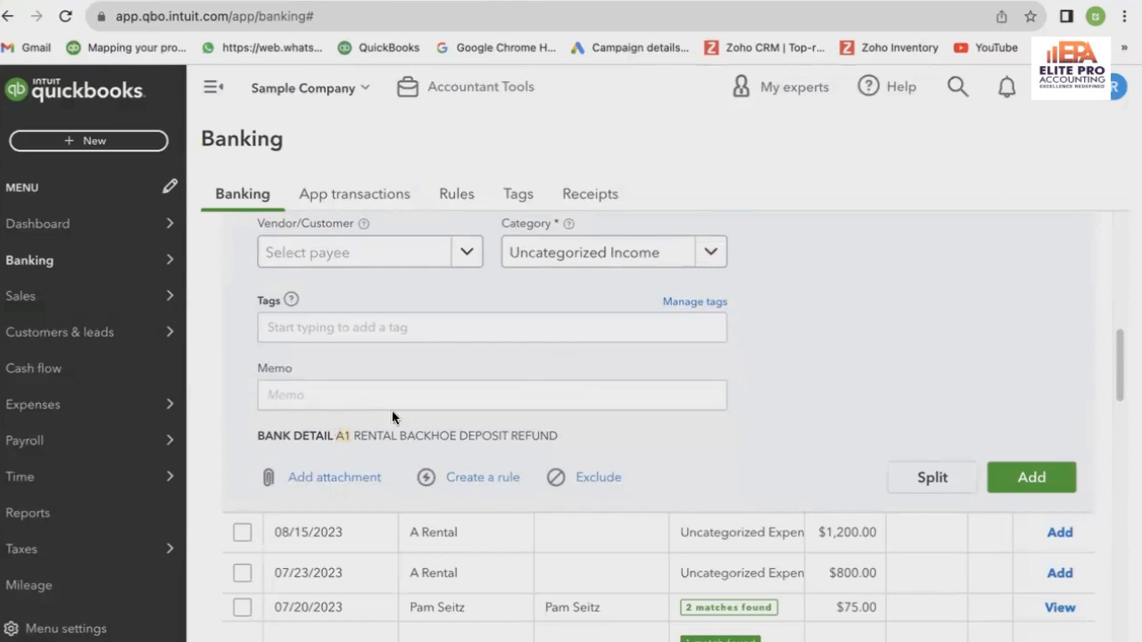
scroll(430, 472, up, 4)
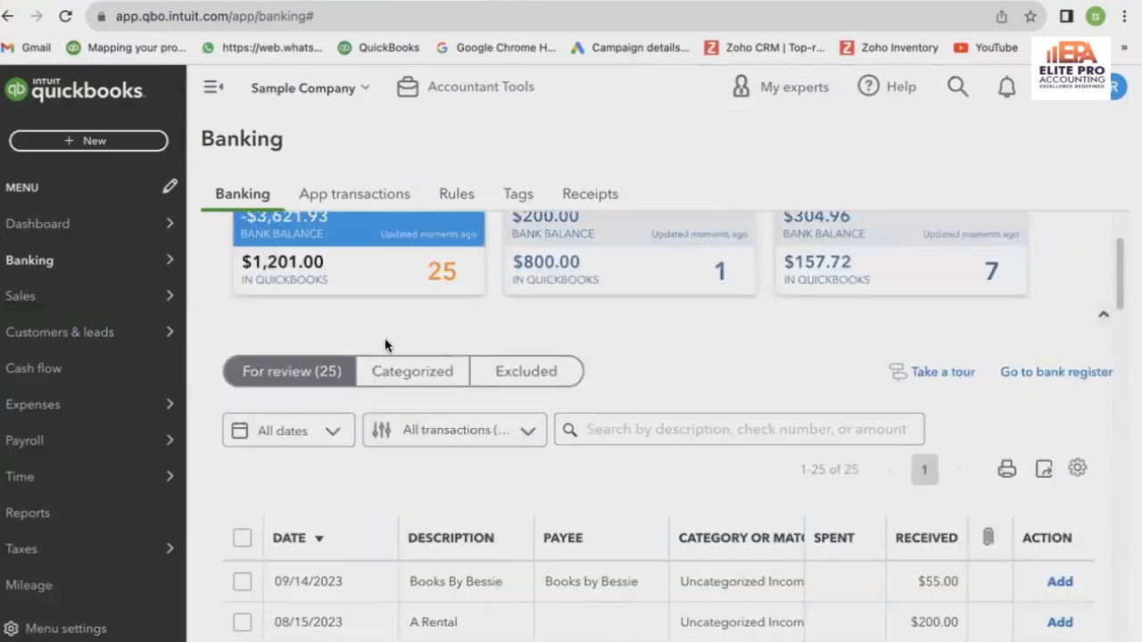
scroll(384, 346, up, 2)
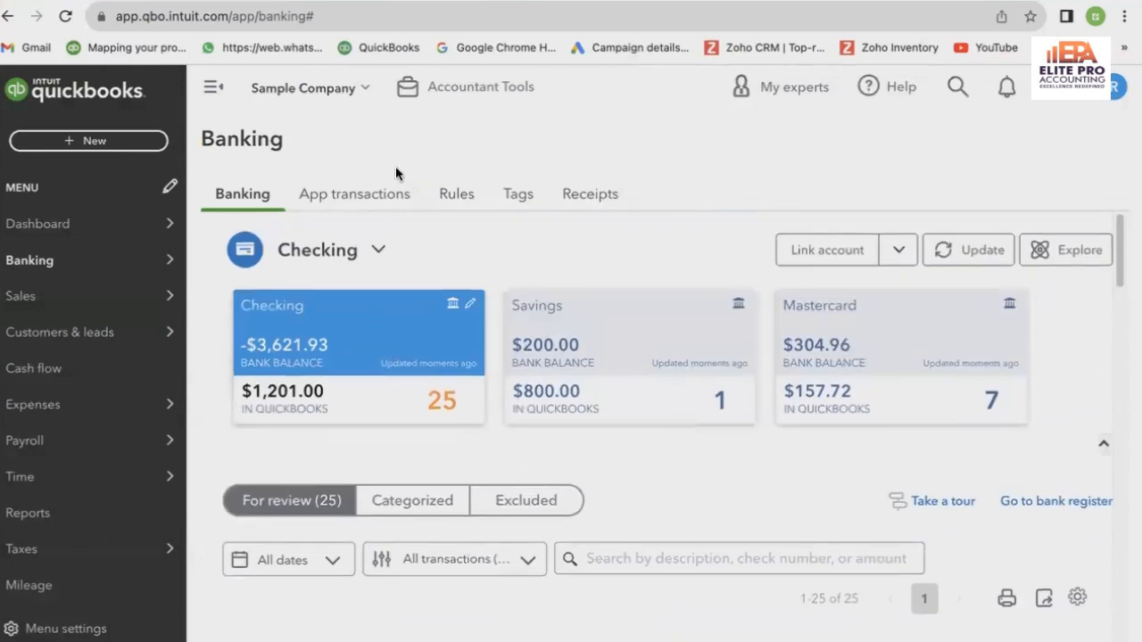
Step: Edit the Rental Expense rule so its first condition checks Bank text instead of Description, and save the rule
click(456, 202)
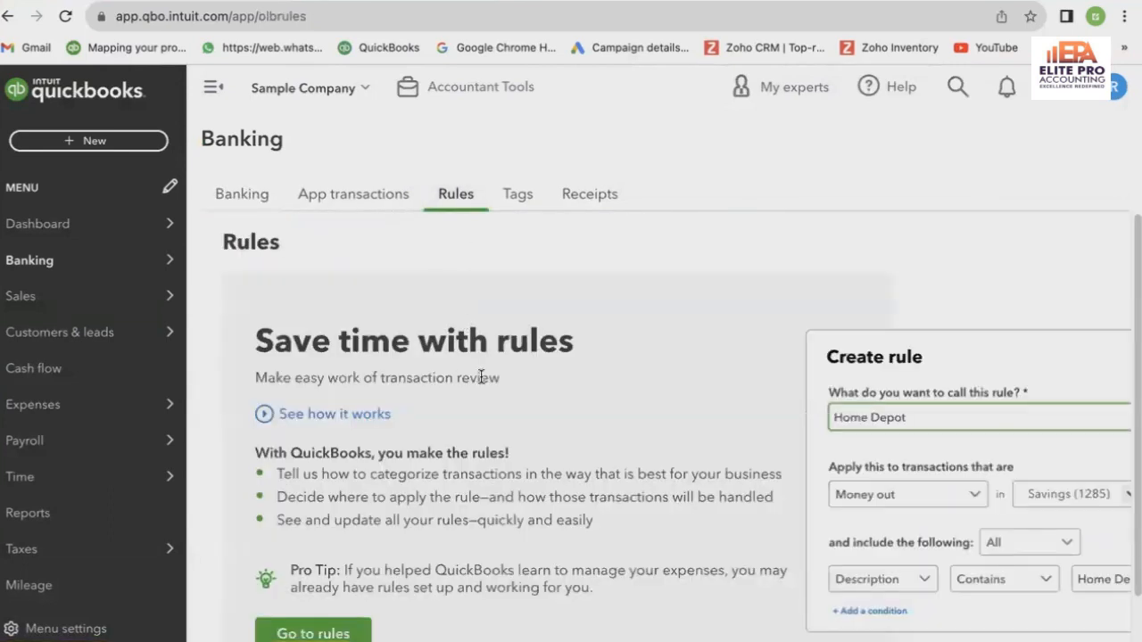
scroll(482, 378, down, 1)
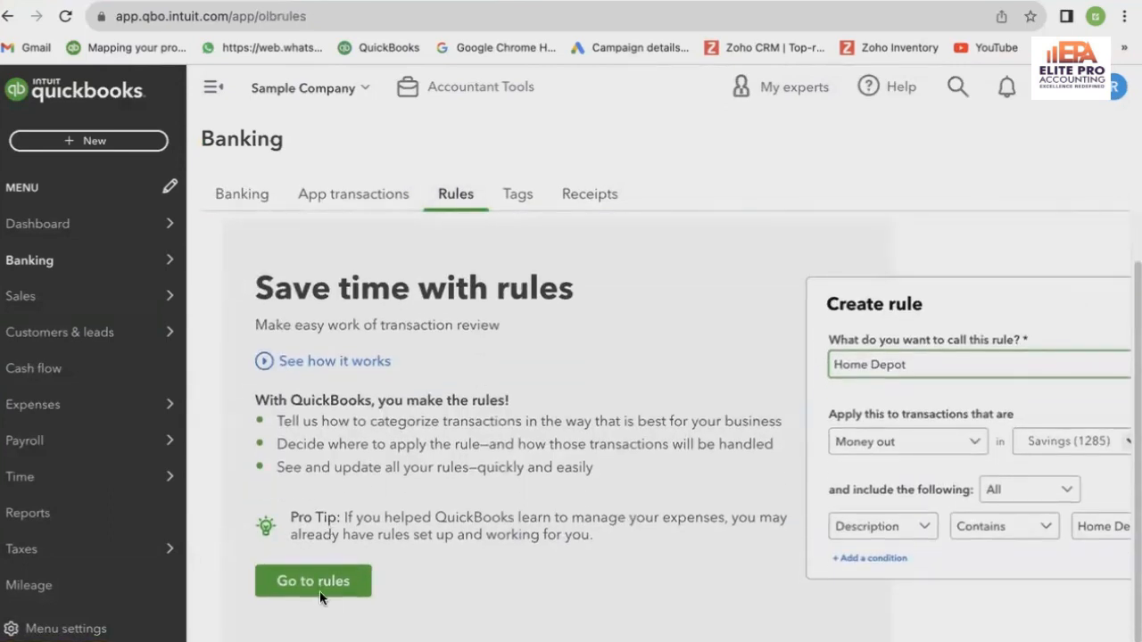
click(320, 587)
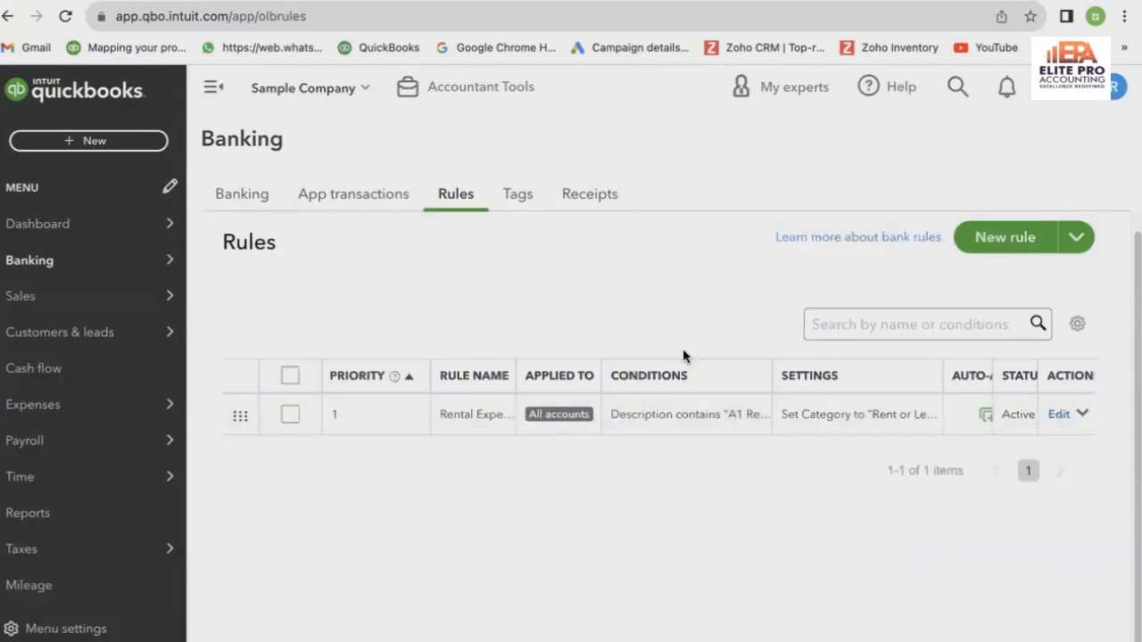
click(1058, 414)
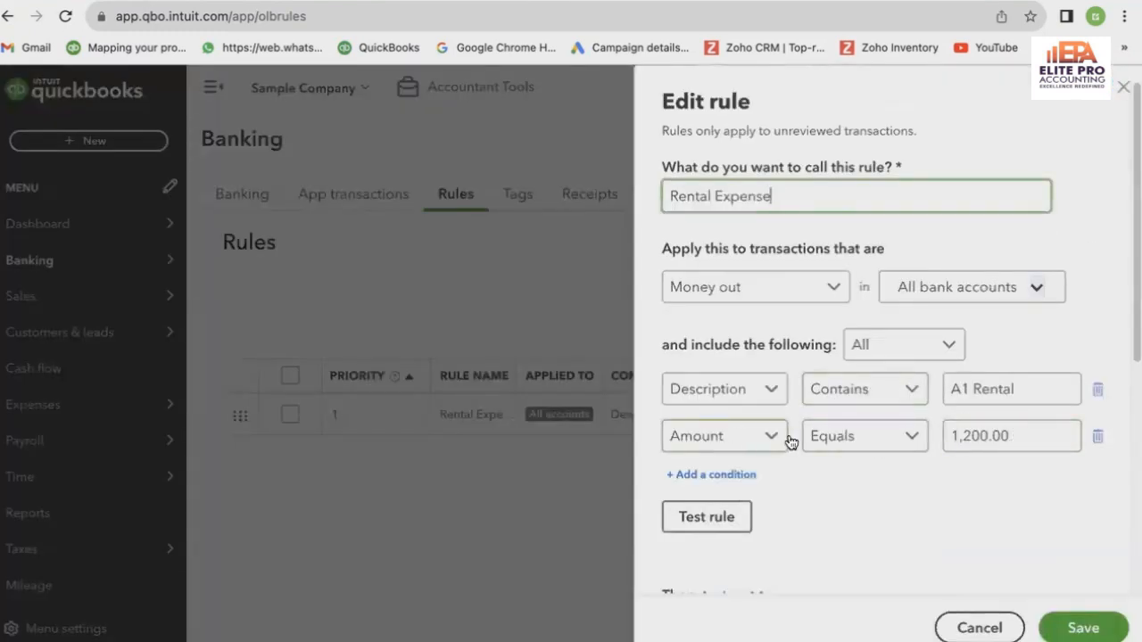
click(849, 394)
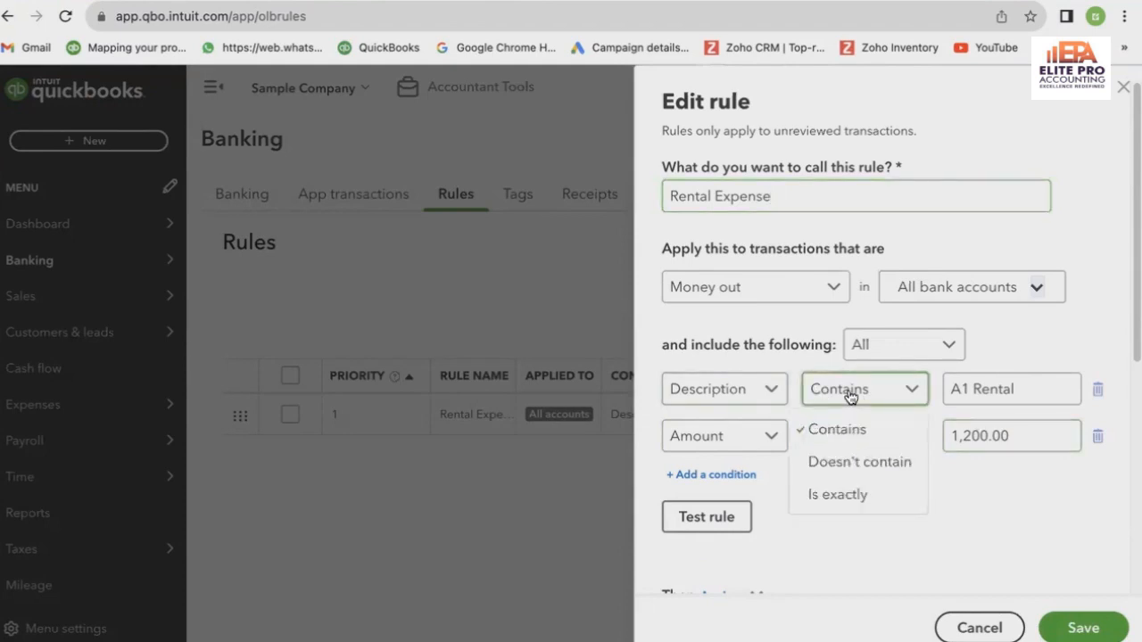
click(849, 395)
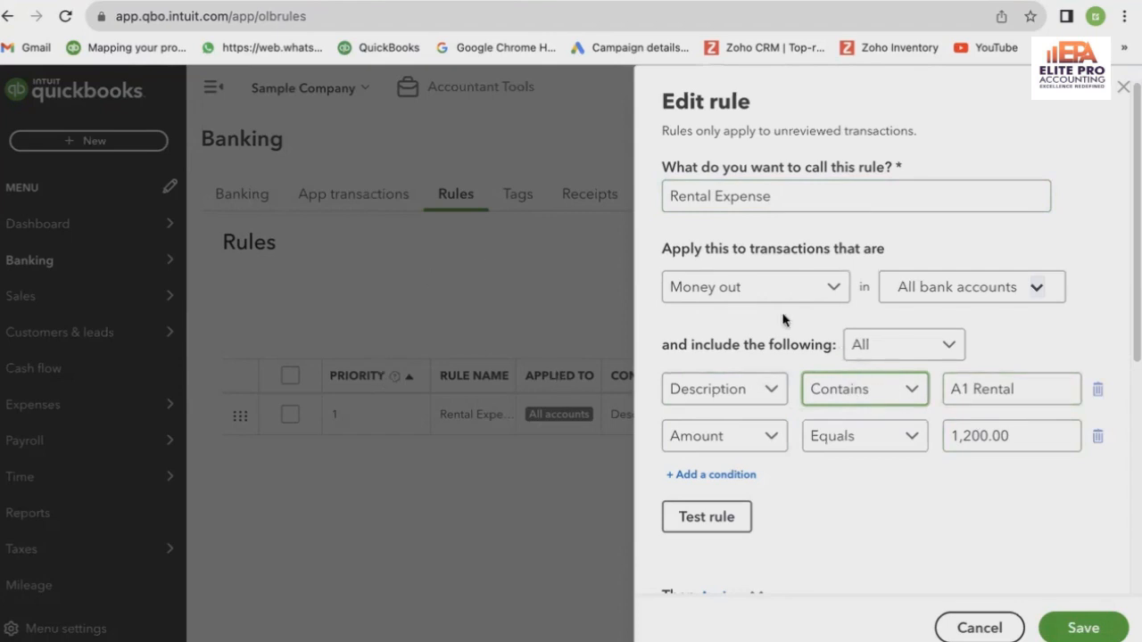
click(748, 406)
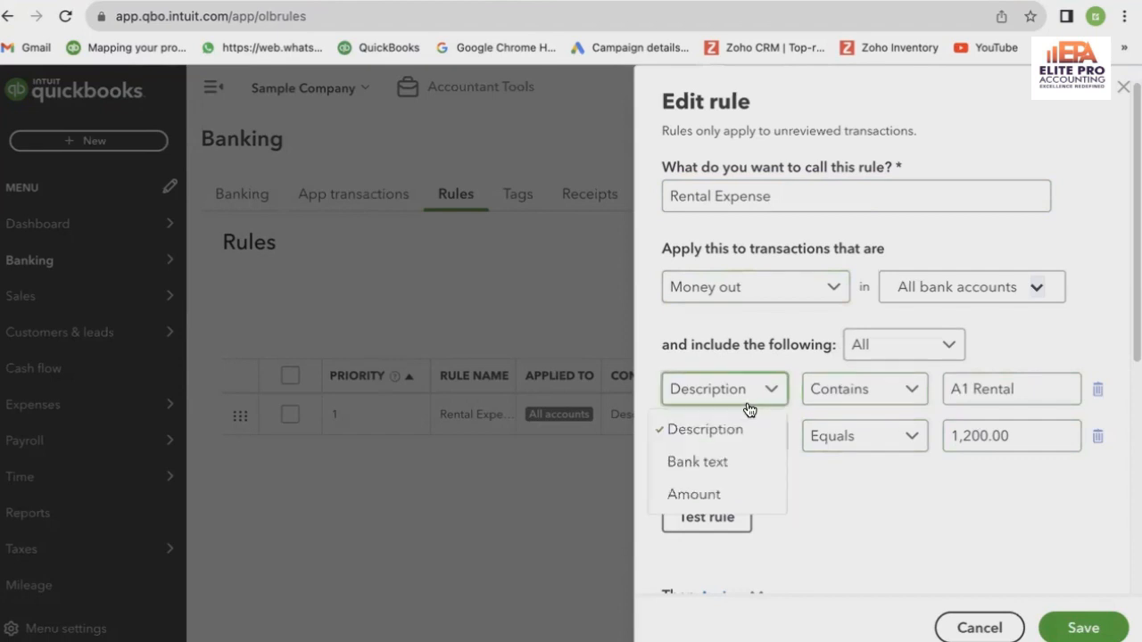
click(745, 459)
click(1089, 629)
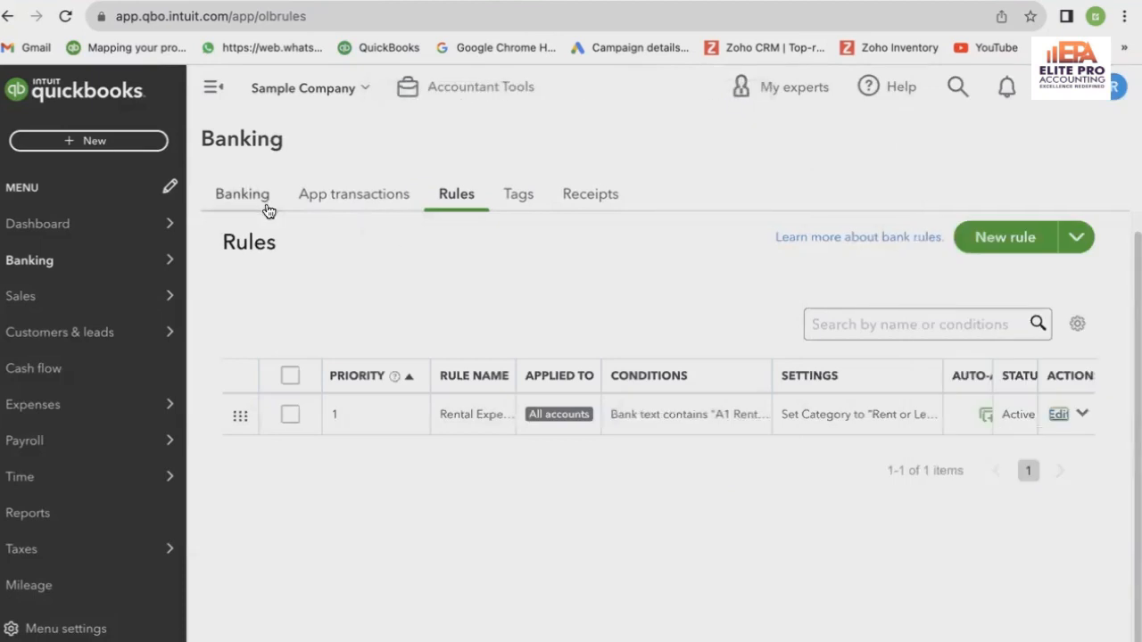
Step: Examine the Checking account's For review and Categorized transactions to see how the revised rule was applied
click(267, 210)
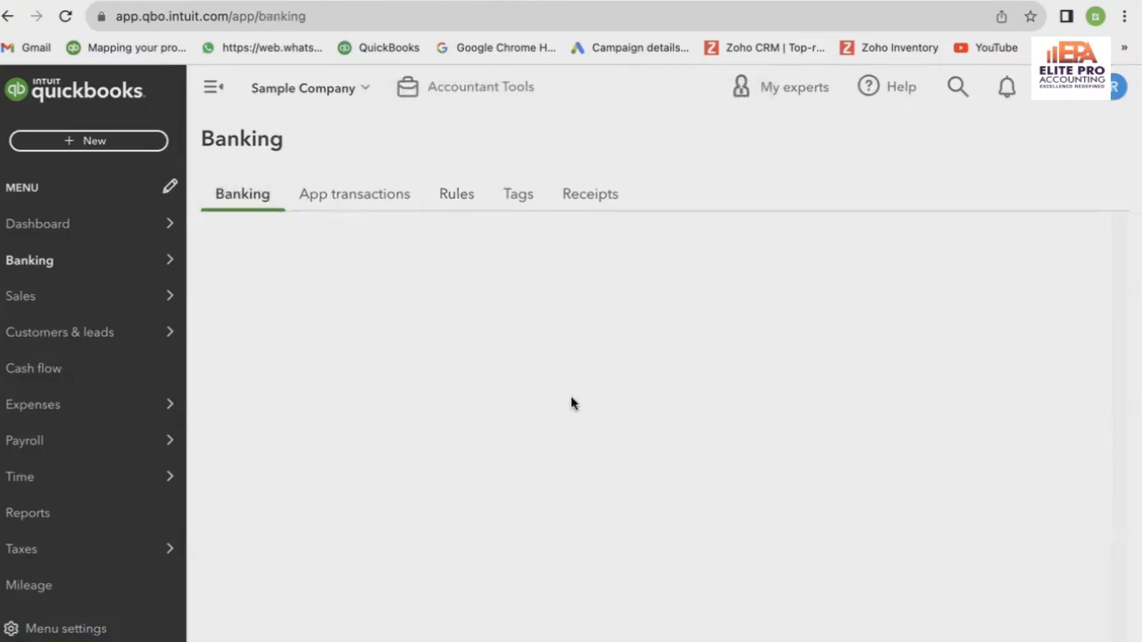
scroll(587, 446, down, 3)
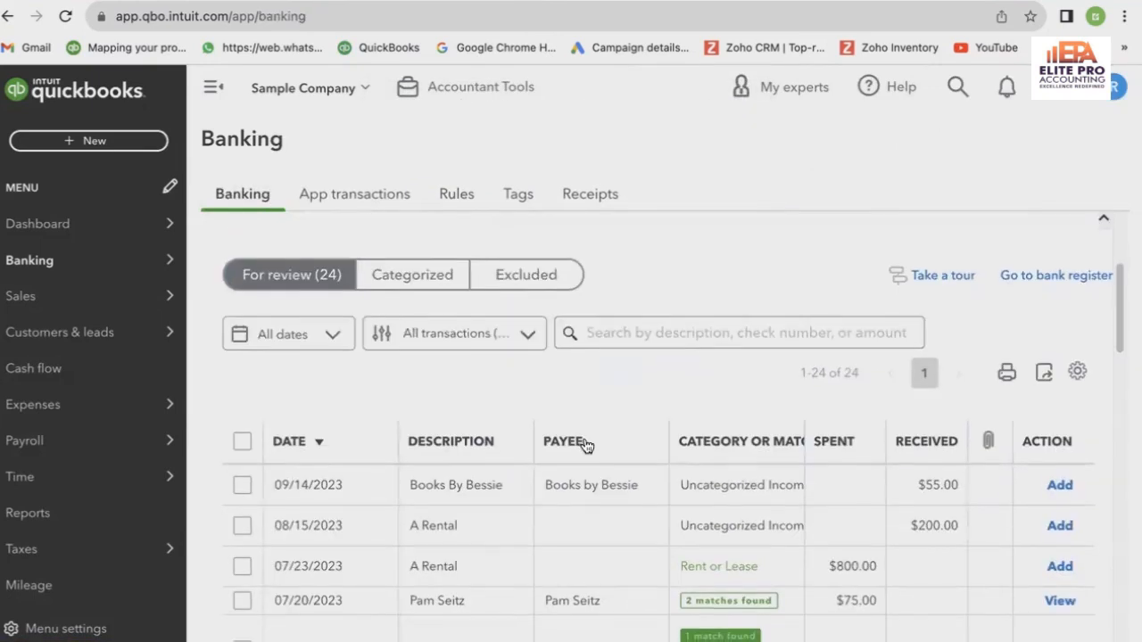
scroll(586, 446, down, 3)
scroll(586, 446, up, 1)
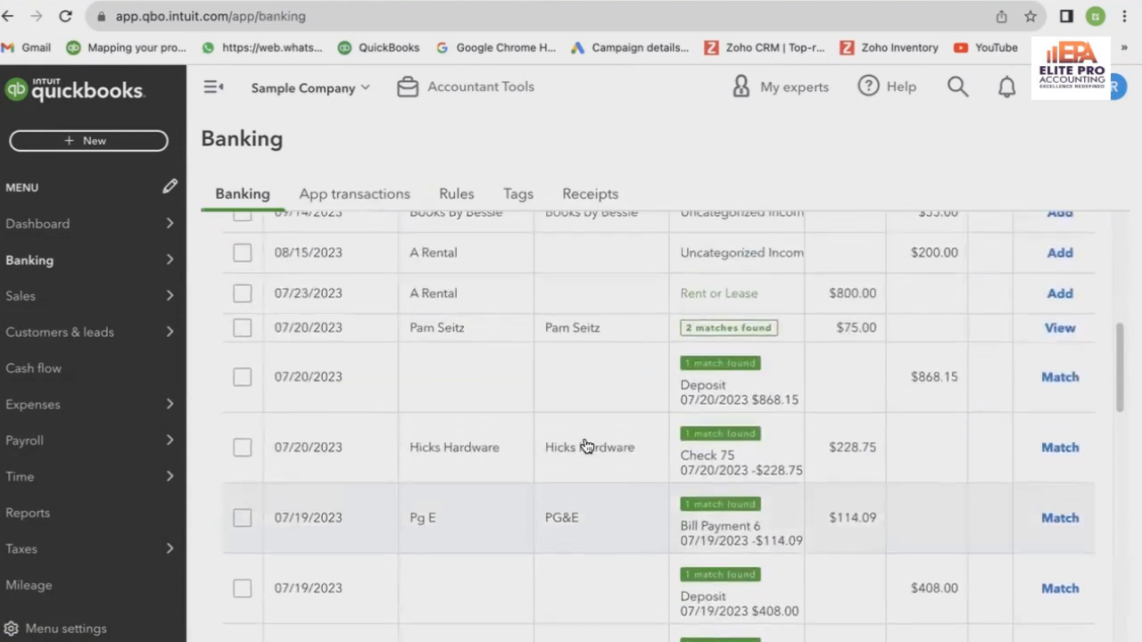
scroll(586, 446, up, 3)
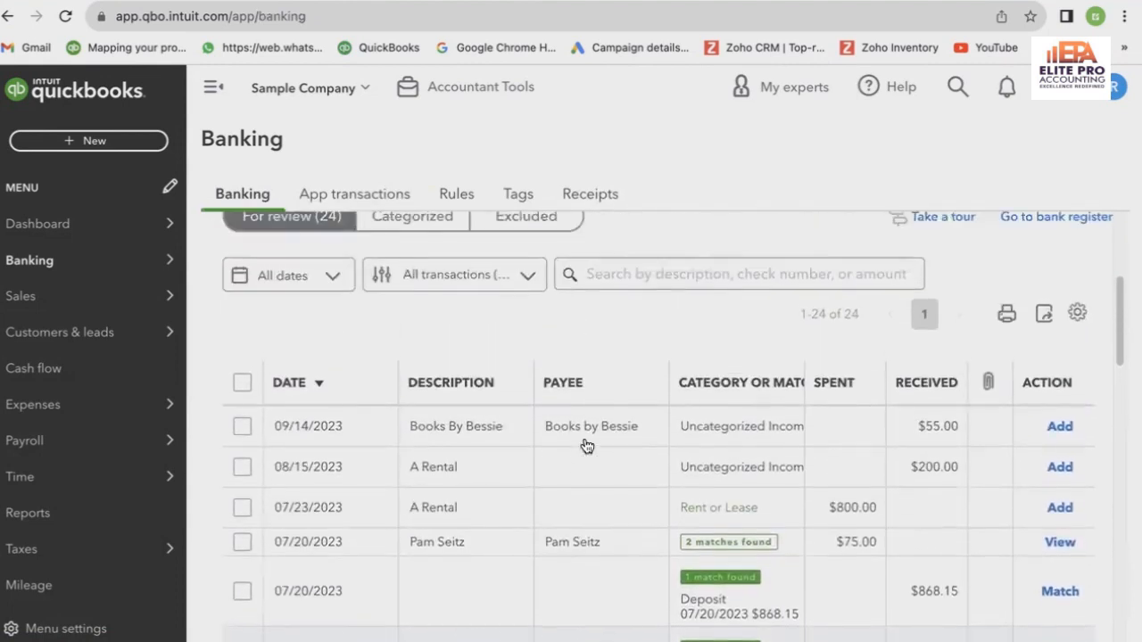
scroll(446, 415, up, 3)
click(410, 497)
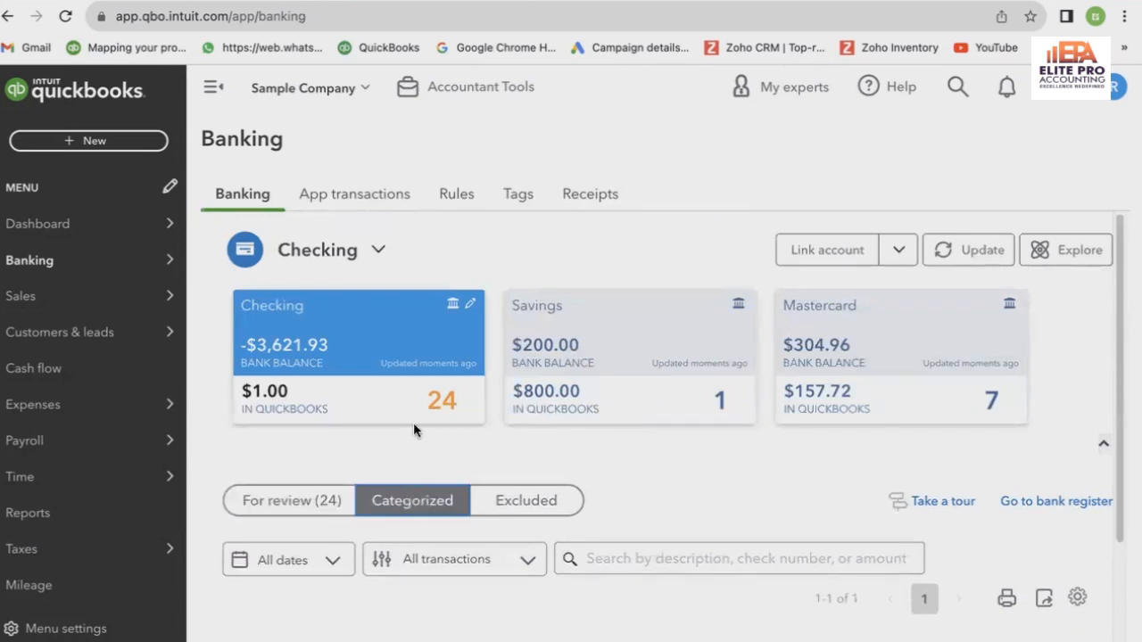
scroll(414, 425, down, 2)
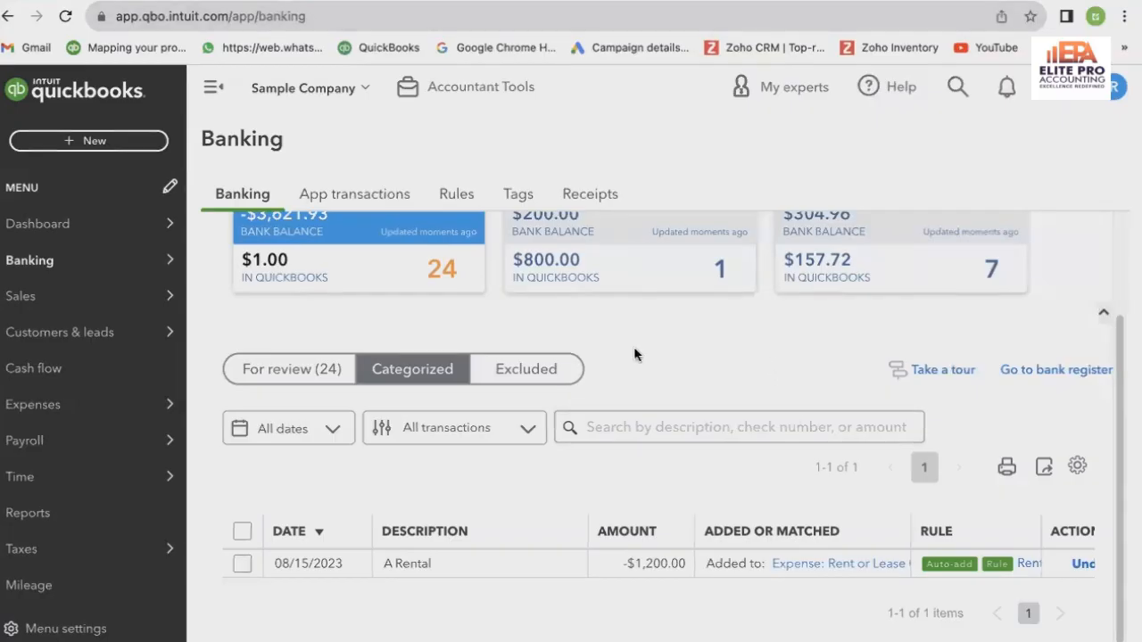
click(294, 369)
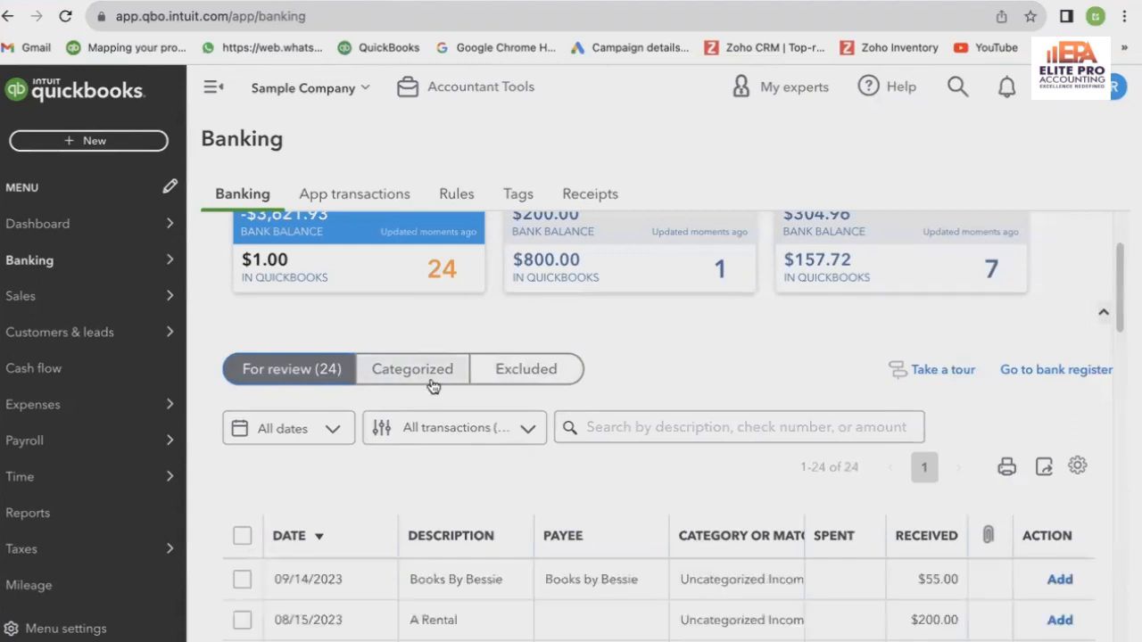
Step: Review the Rental Expense rule's conditions and assignment fields, and close it without saving
click(459, 194)
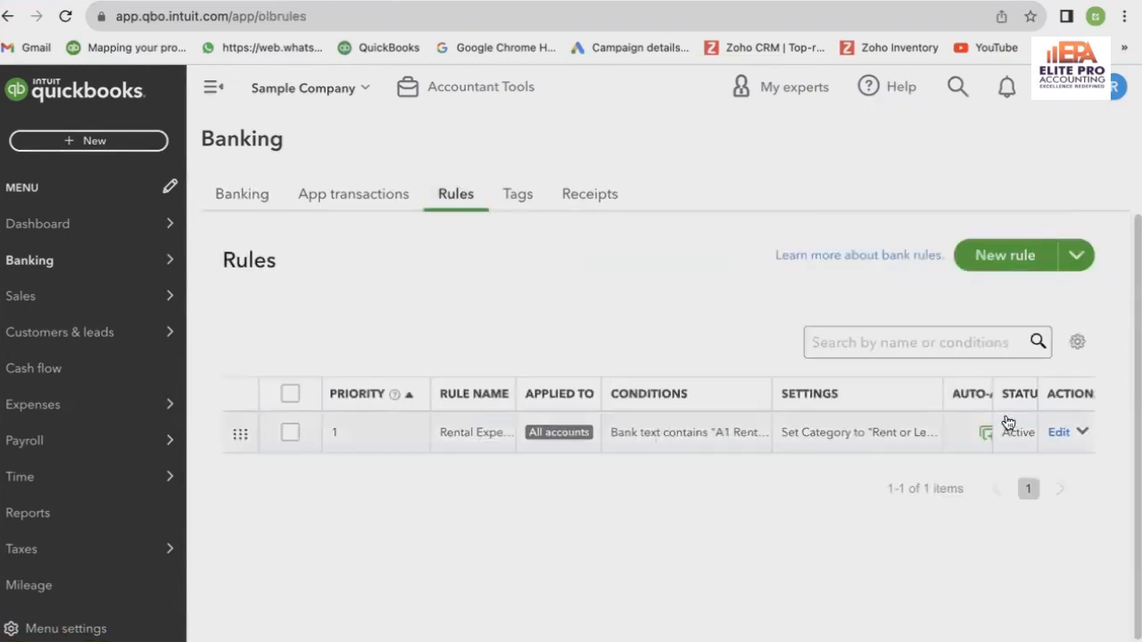
click(1058, 432)
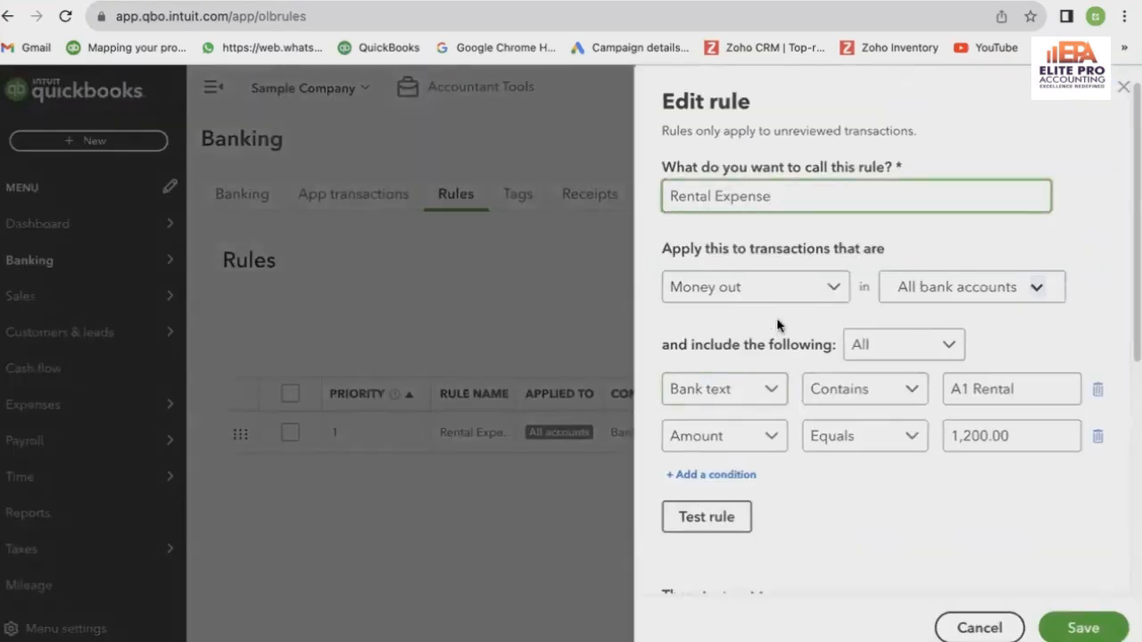
scroll(896, 418, down, 4)
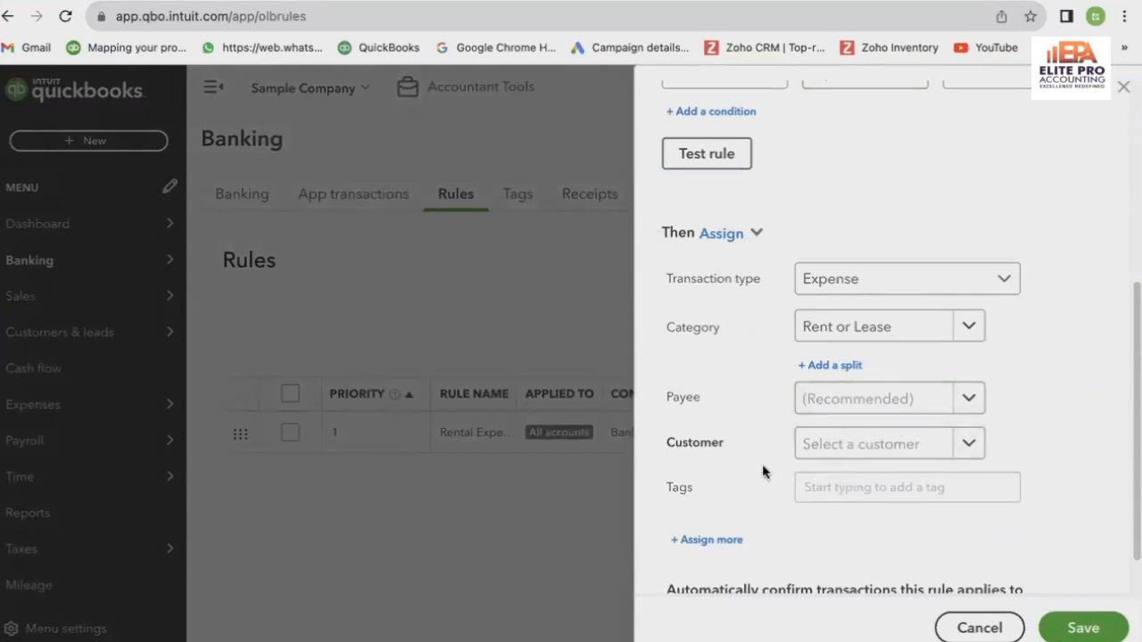
scroll(710, 396, up, 1)
scroll(707, 396, up, 5)
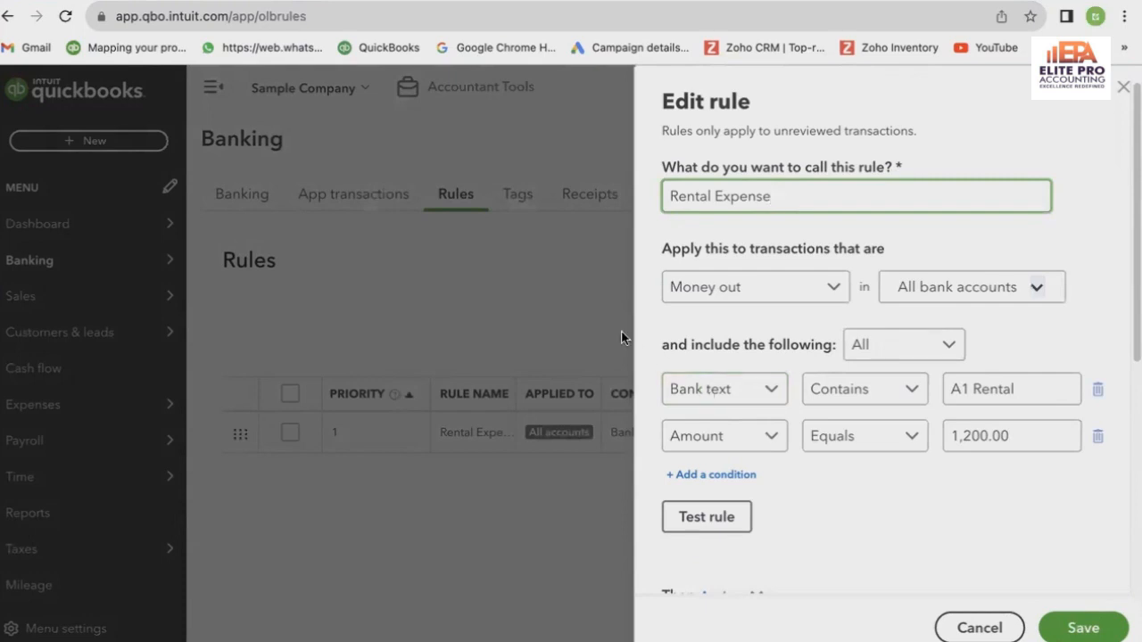
click(989, 627)
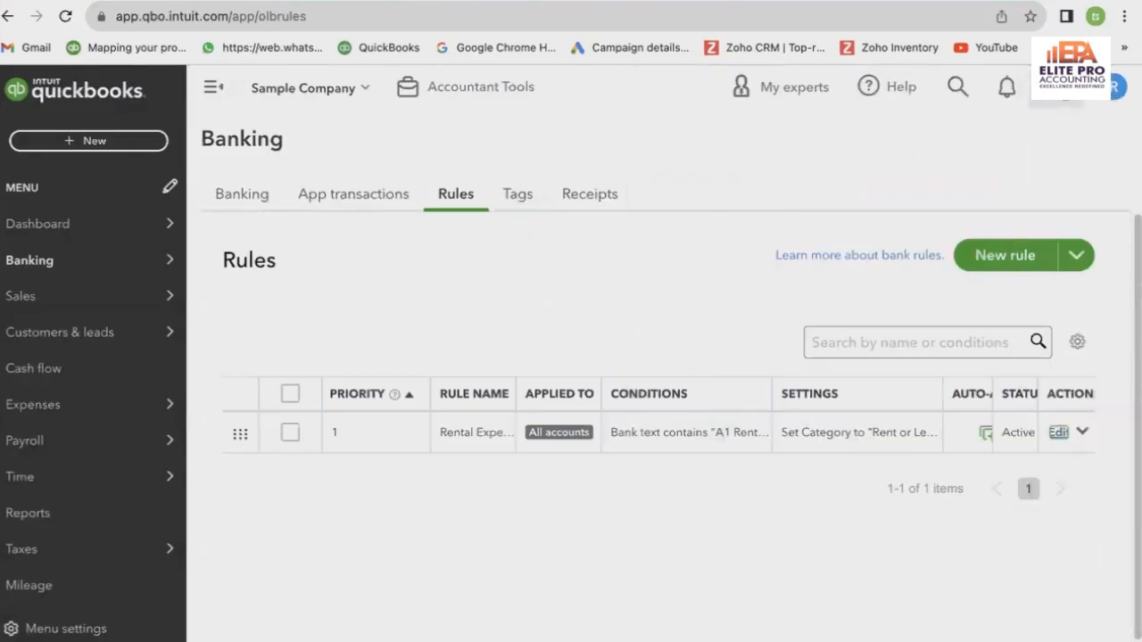
Step: Open the Advanced section of the company's account settings and find the Categories options
click(1056, 88)
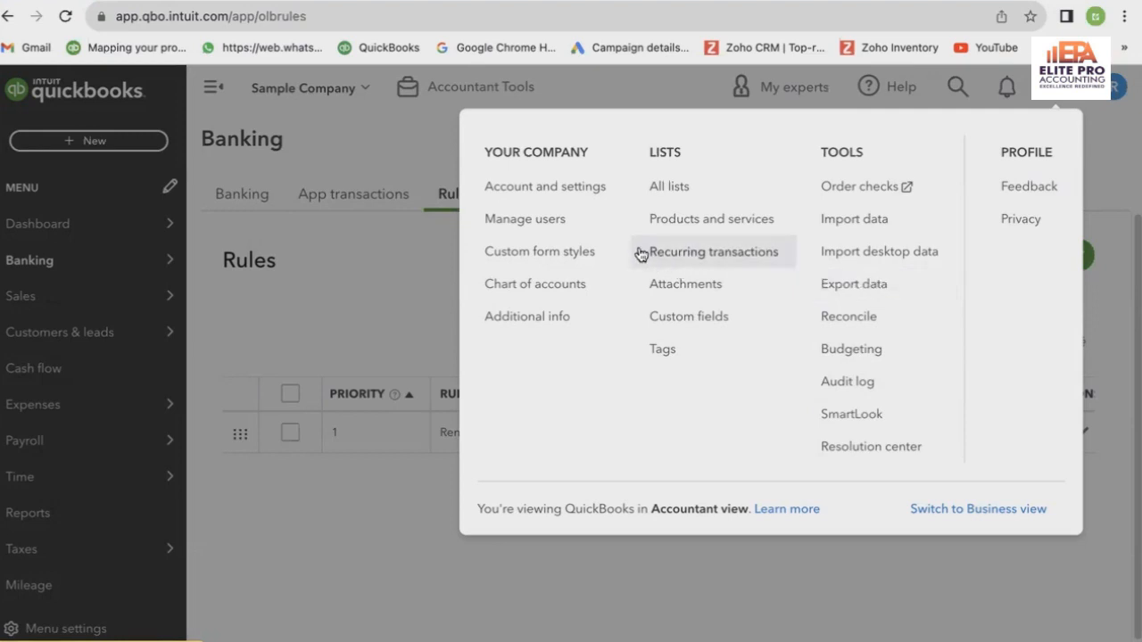
click(547, 189)
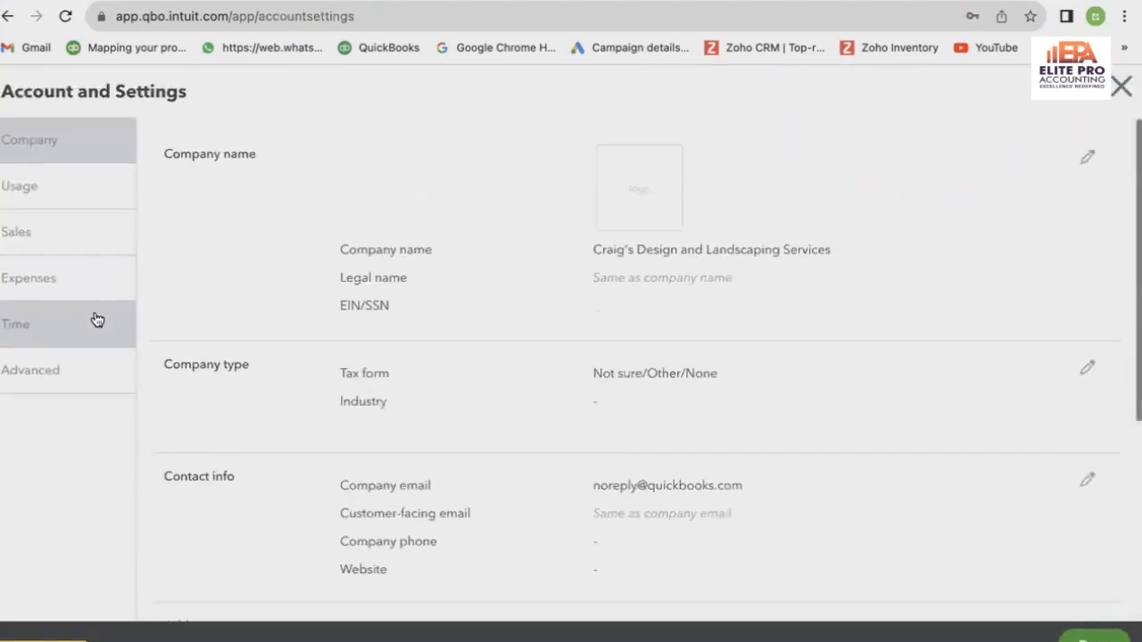
click(98, 384)
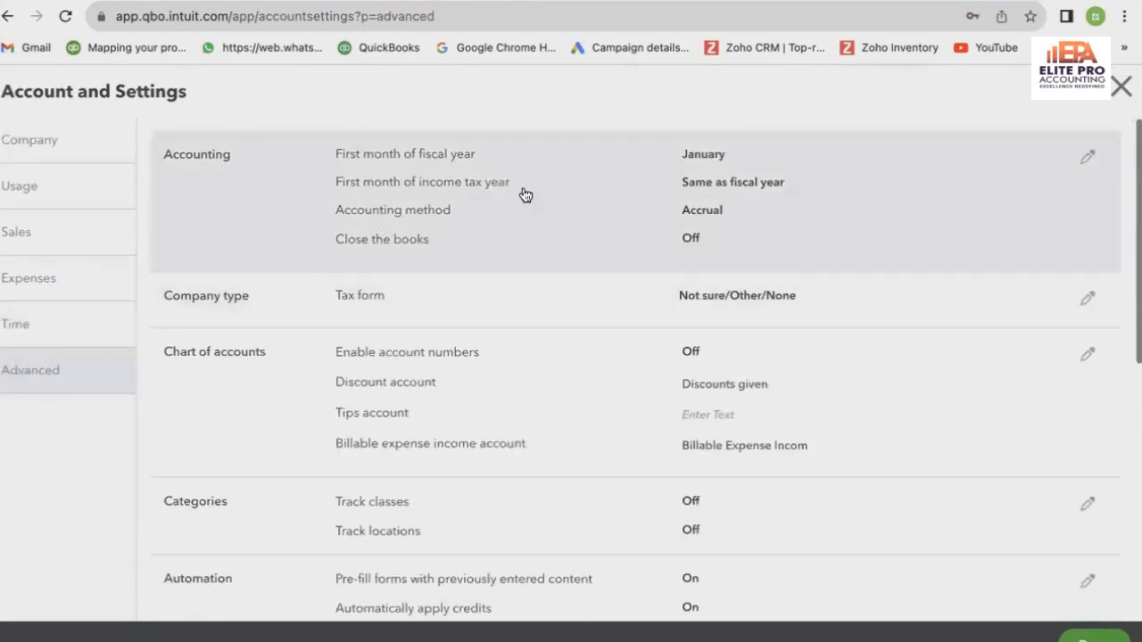
scroll(528, 308, down, 1)
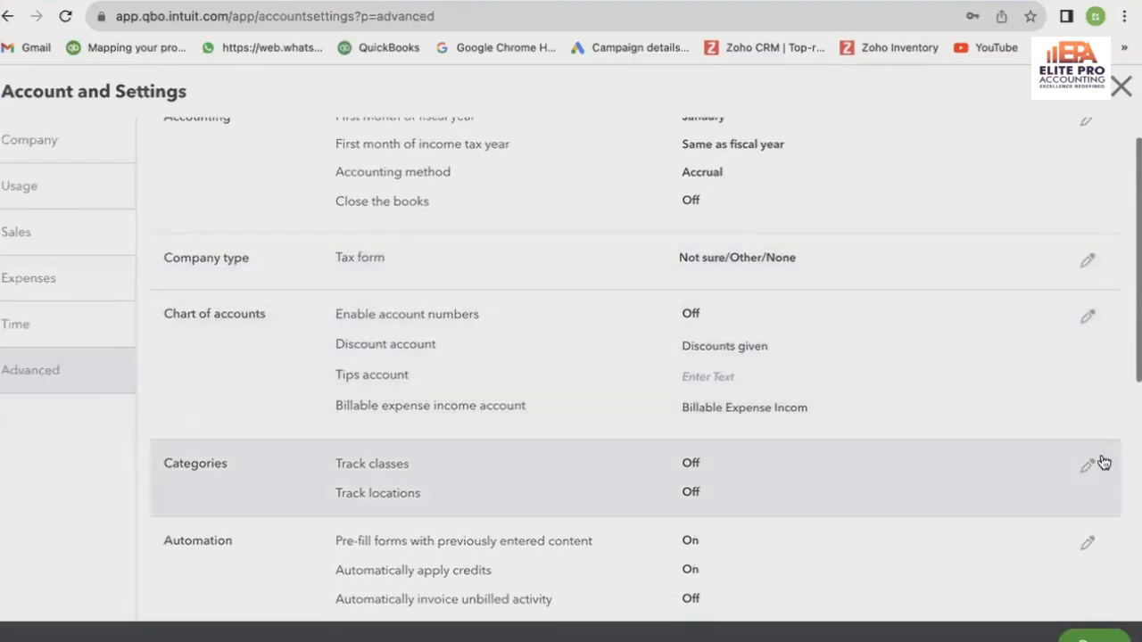
Step: Turn on Track classes and Track locations in the Categories settings, save them, and return to the bank rules
click(1090, 465)
scroll(648, 461, down, 2)
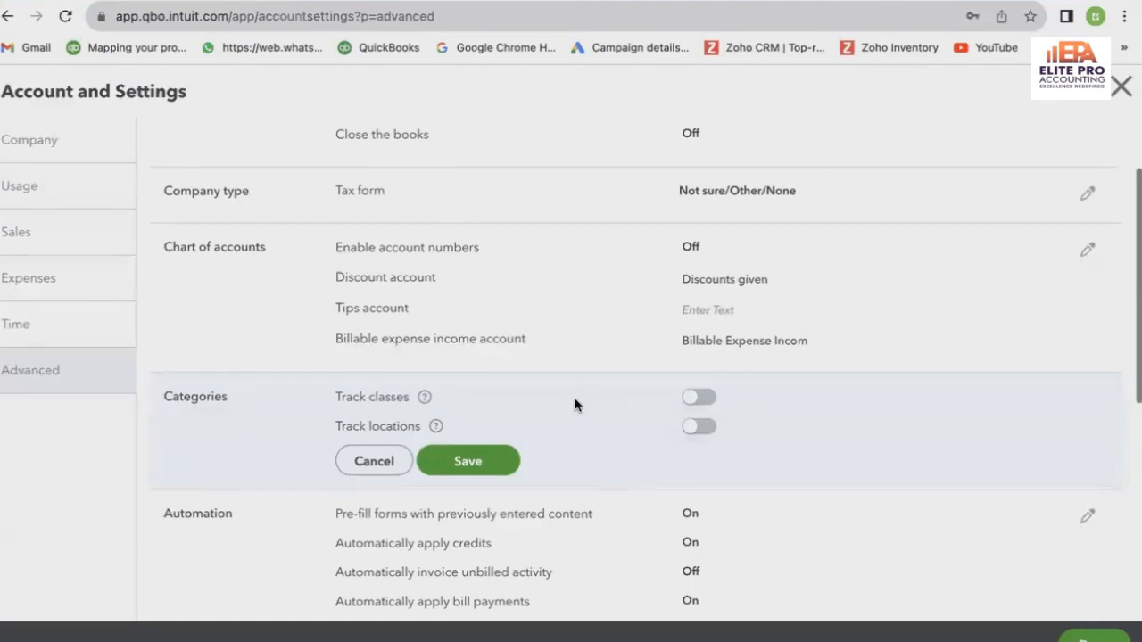
click(511, 128)
click(800, 545)
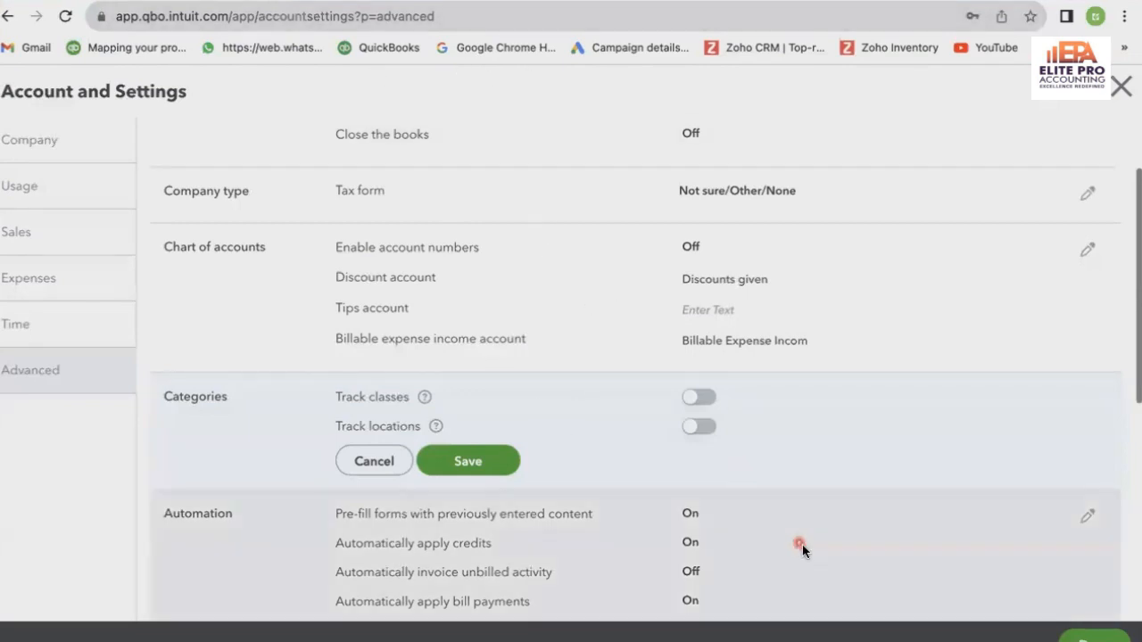
click(713, 403)
scroll(705, 417, down, 3)
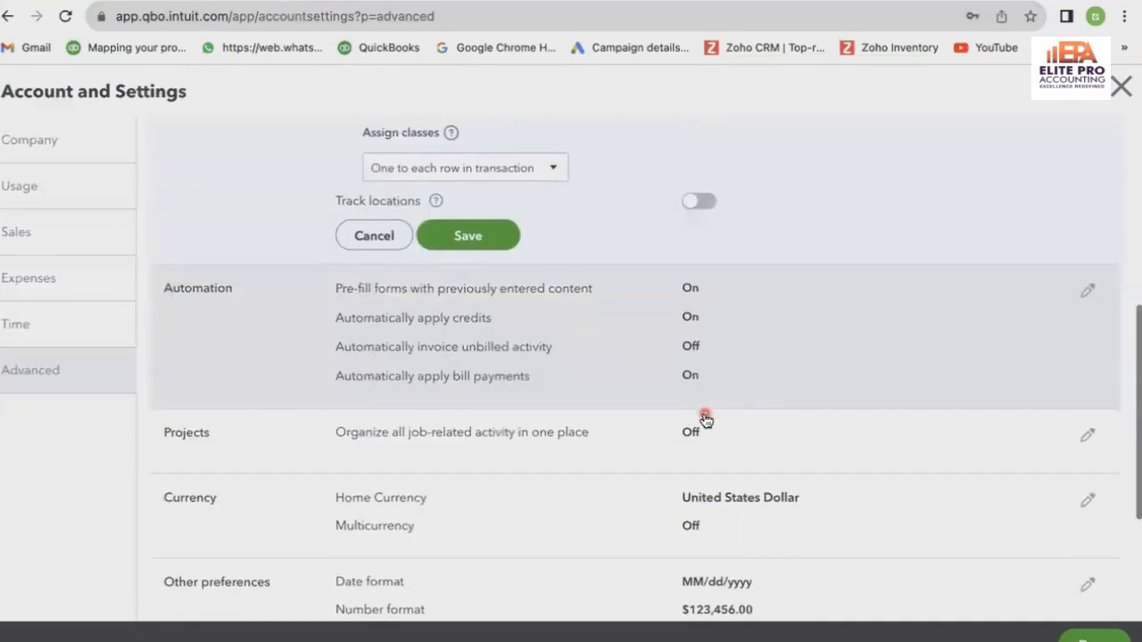
scroll(609, 406, up, 1)
scroll(610, 406, up, 1)
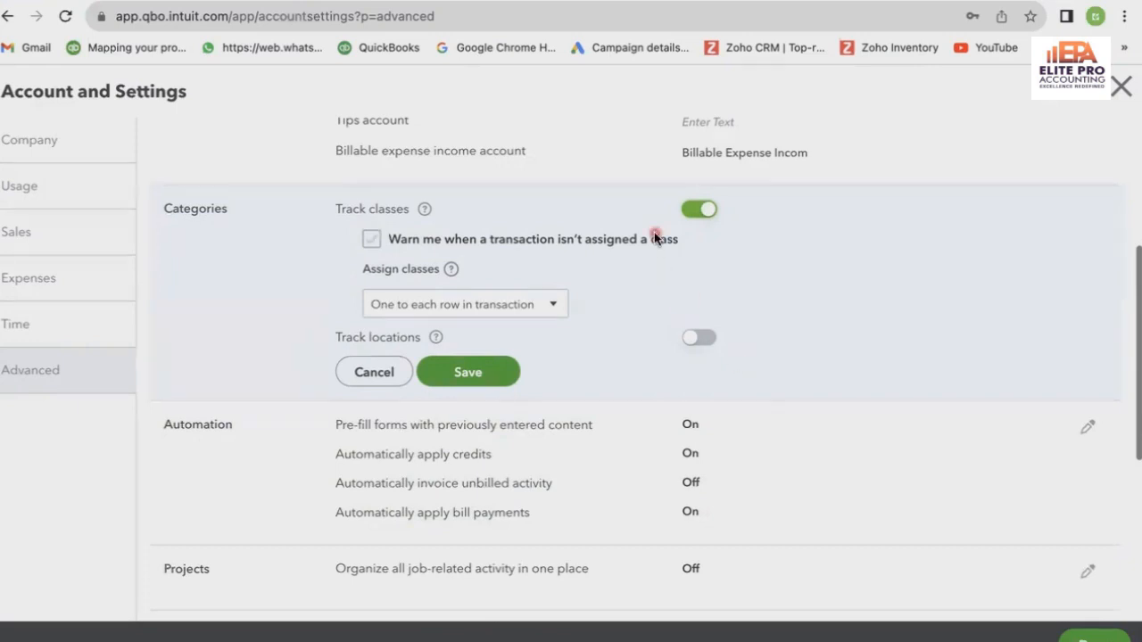
click(699, 338)
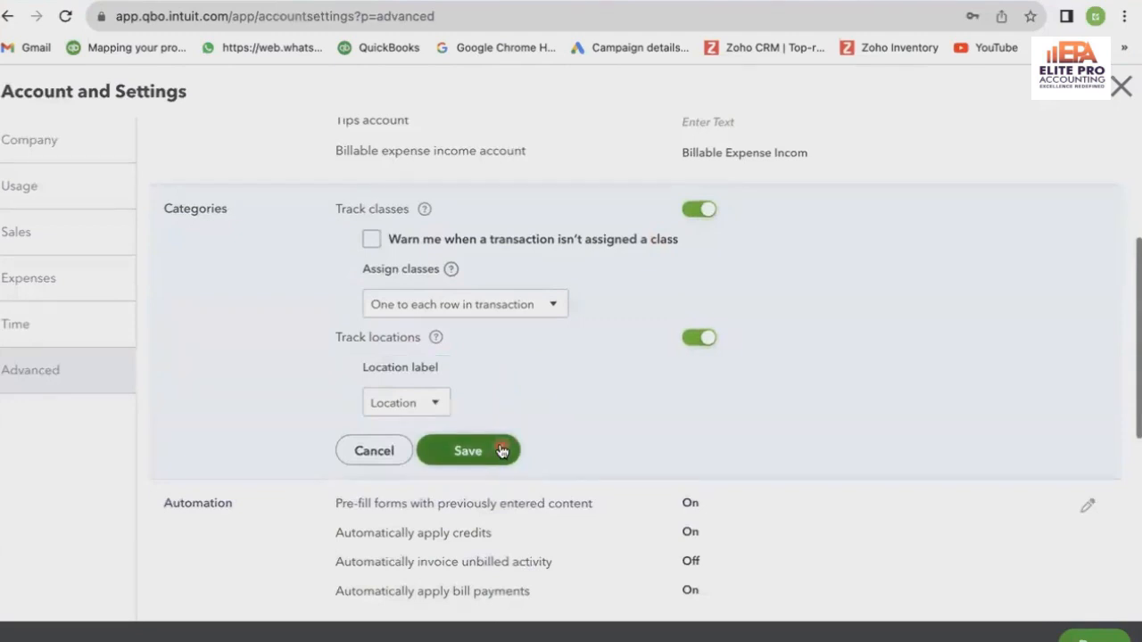
click(461, 450)
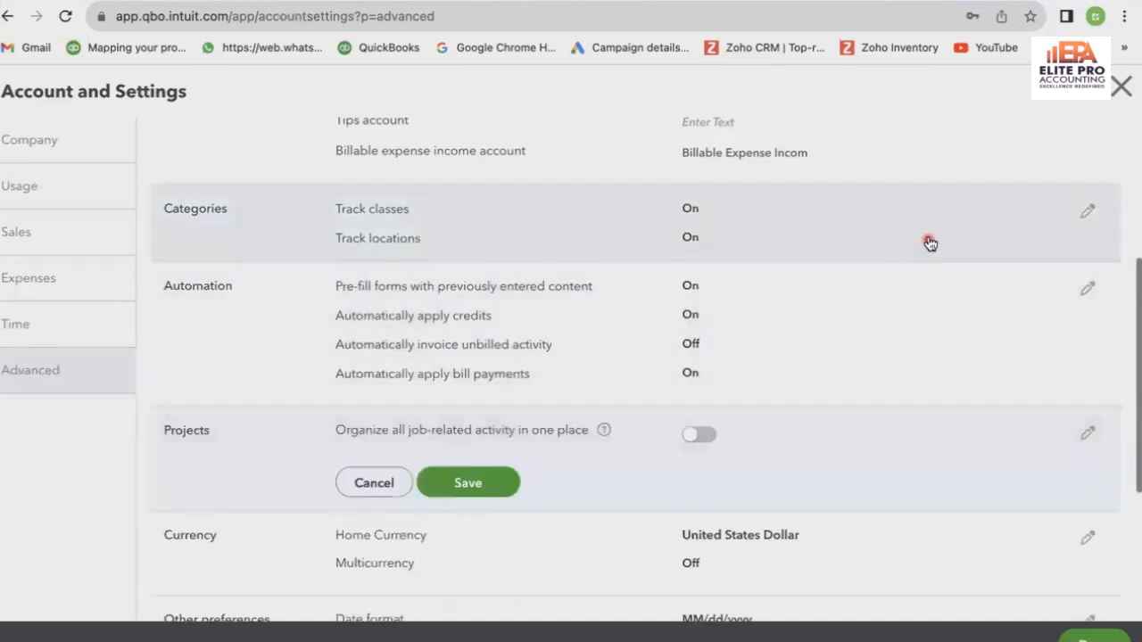
click(1121, 85)
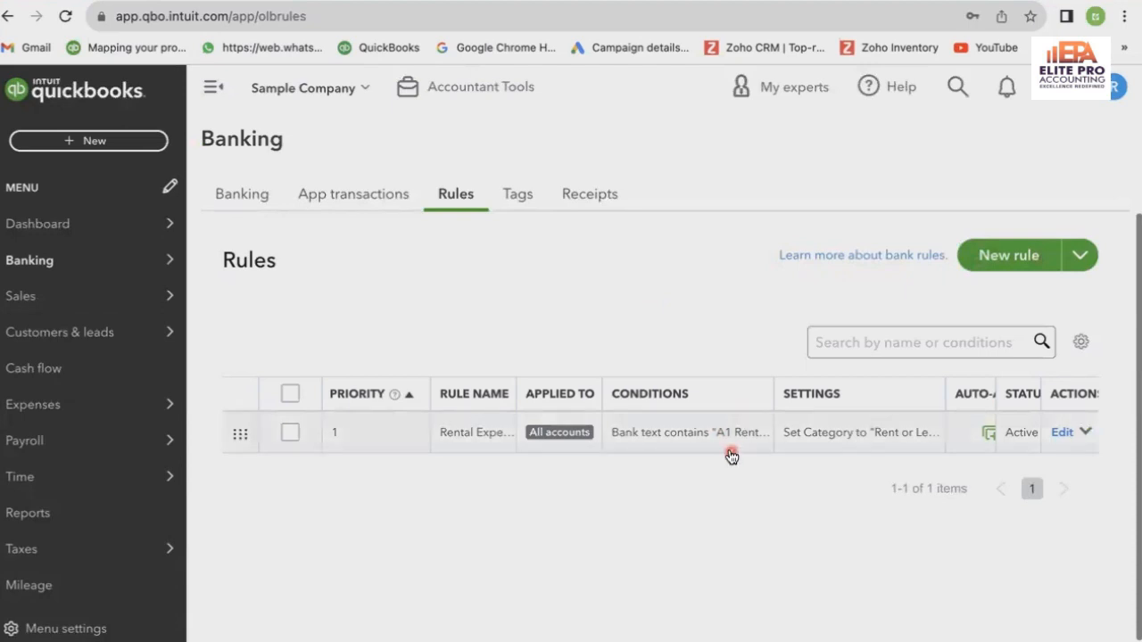
Step: Reopen the Rental Expense rule, check its assignment fields for class and location, and leave it unchanged
click(1061, 433)
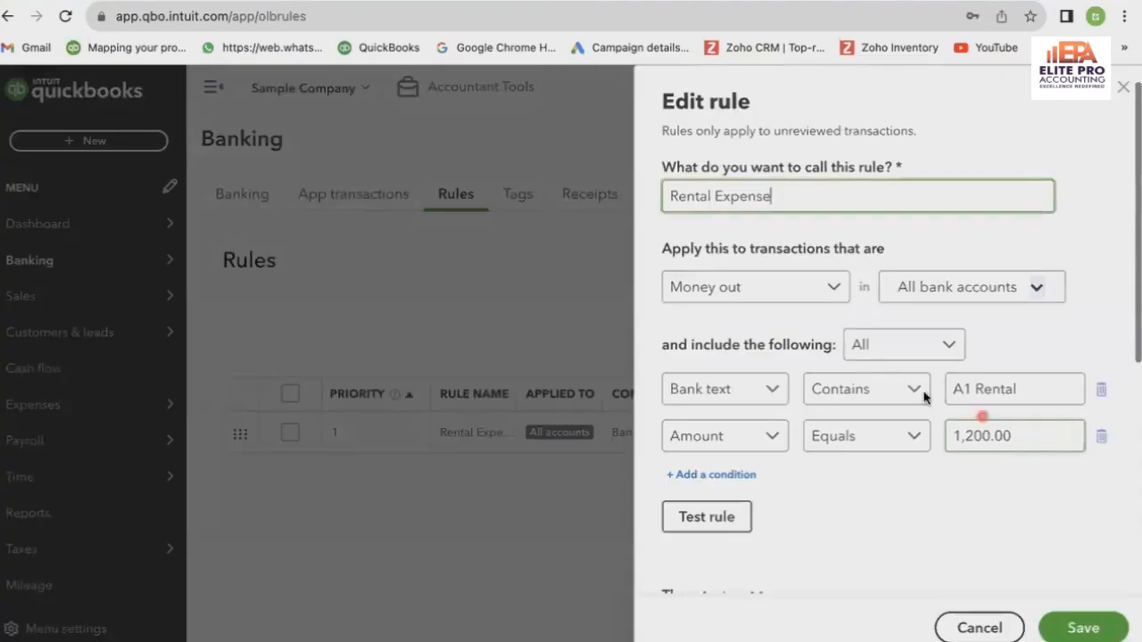
scroll(874, 369, down, 5)
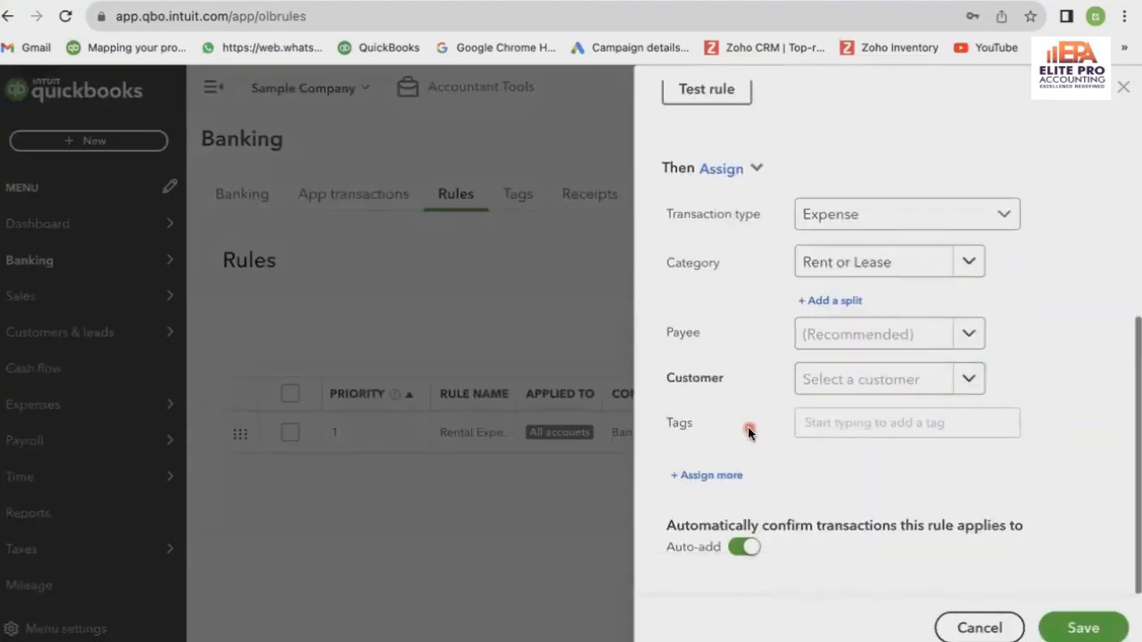
scroll(749, 406, up, 5)
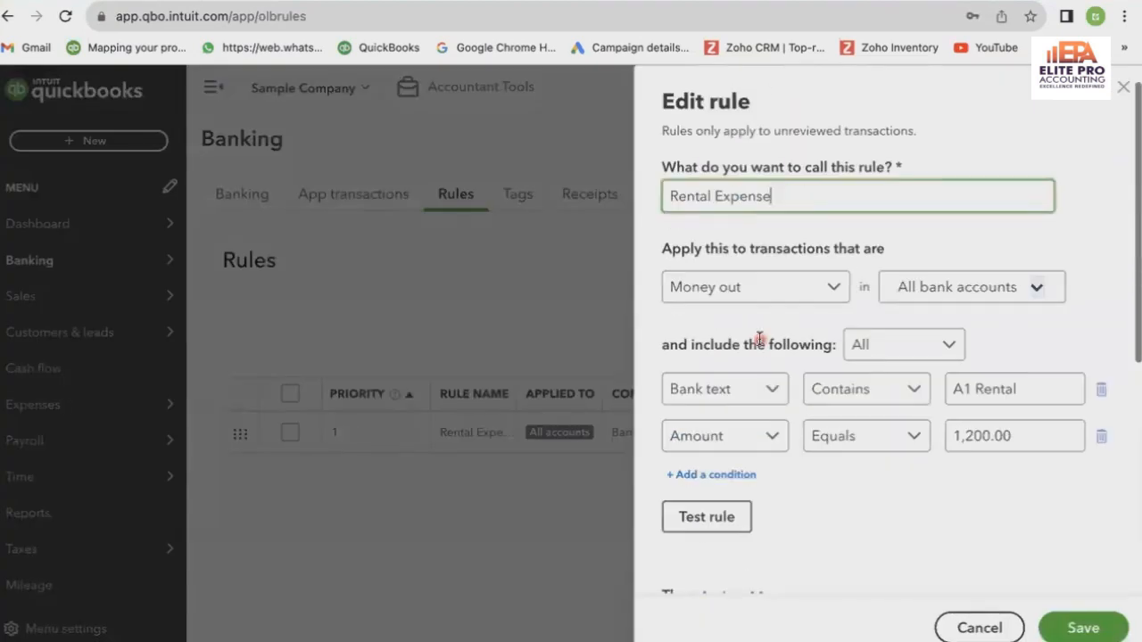
click(467, 288)
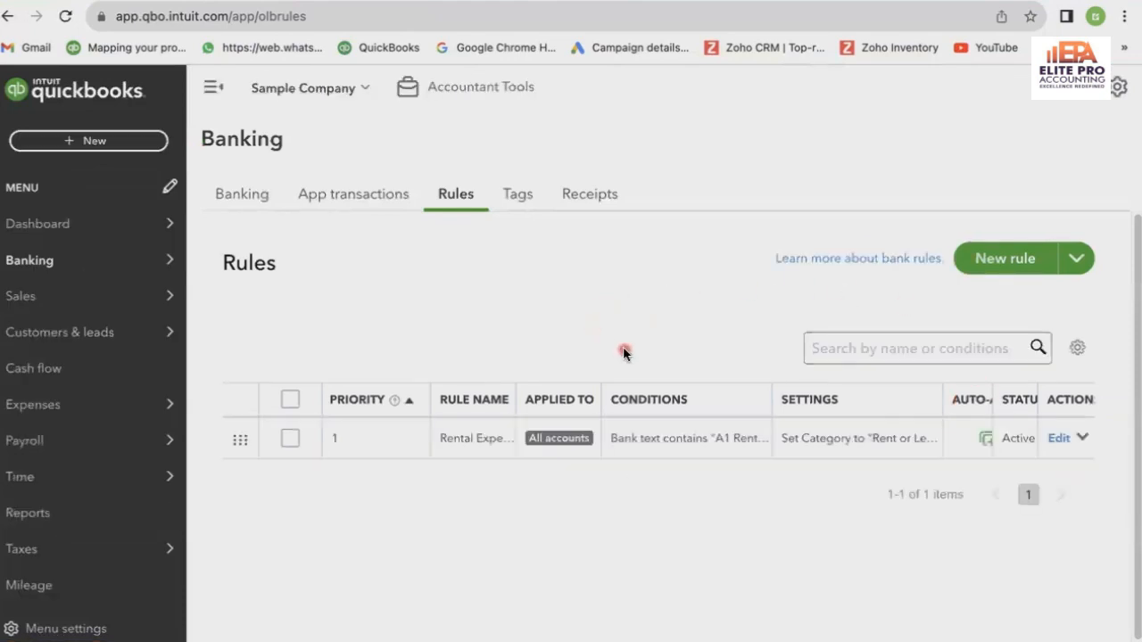
Step: Expand the Rental Expense rule's extra assignment fields, examine the Class and Location options, and close the rule without saving
click(1049, 445)
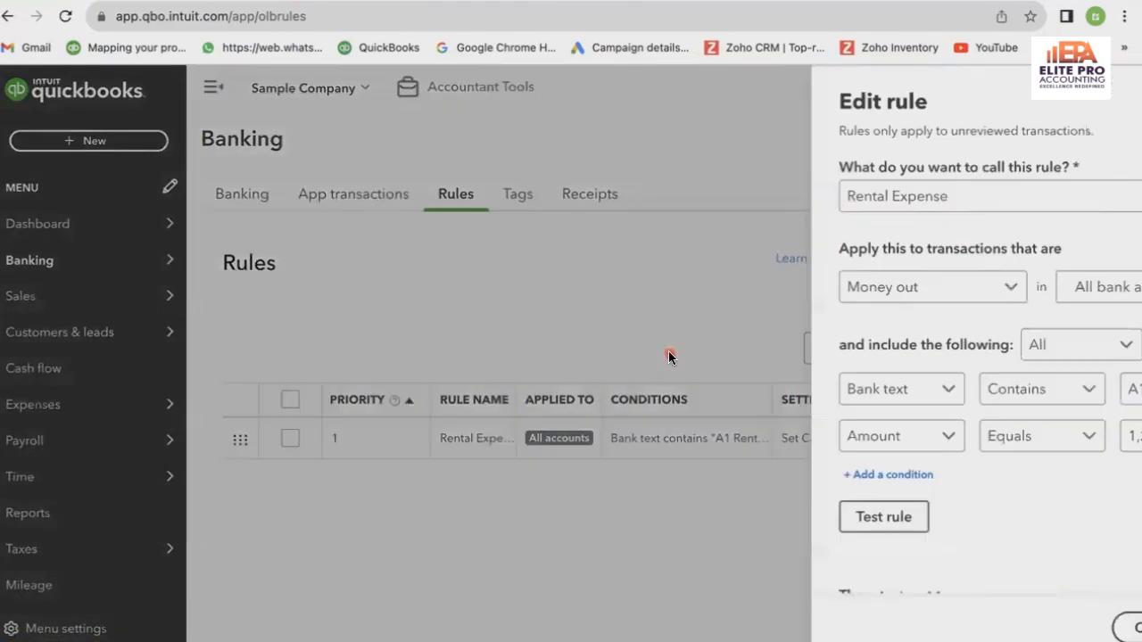
scroll(881, 391, down, 5)
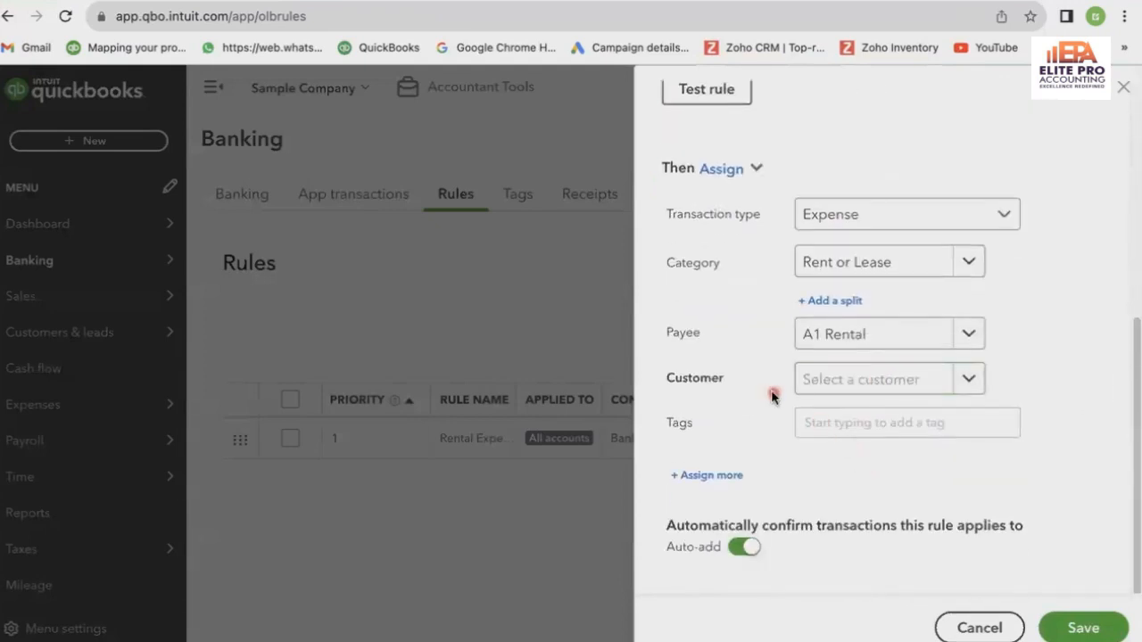
click(691, 475)
scroll(747, 413, down, 1)
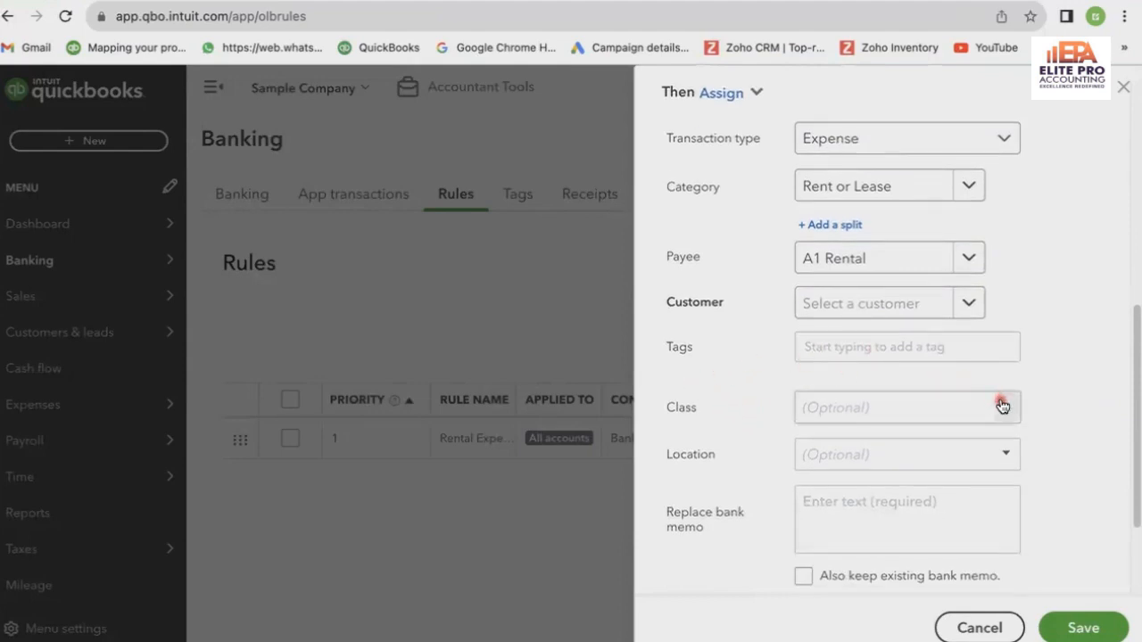
scroll(893, 332, down, 1)
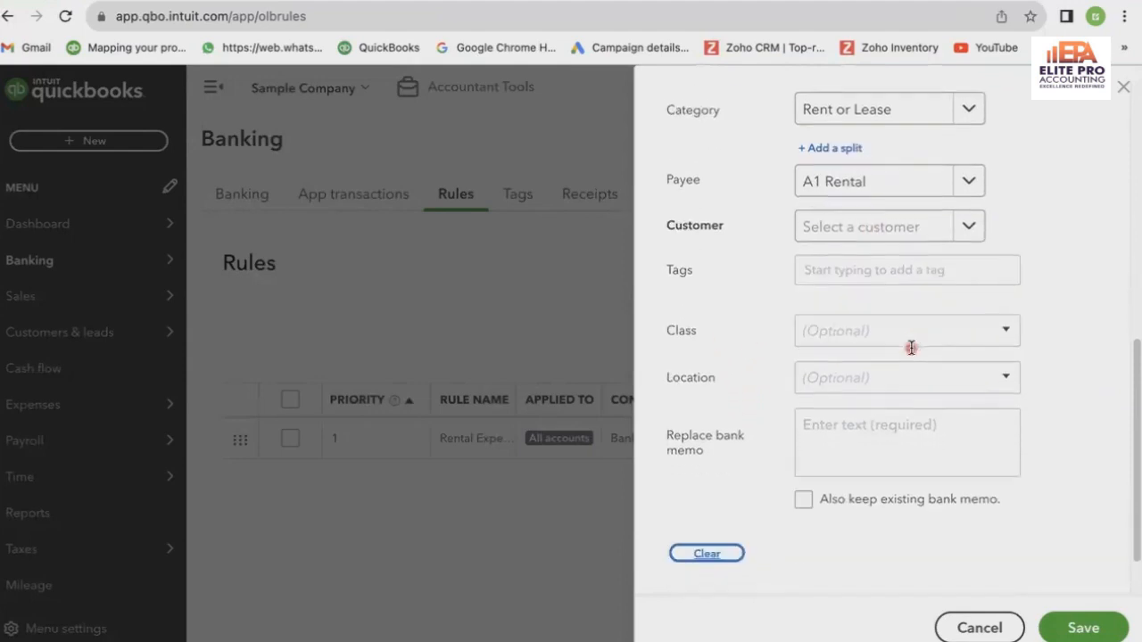
click(1004, 394)
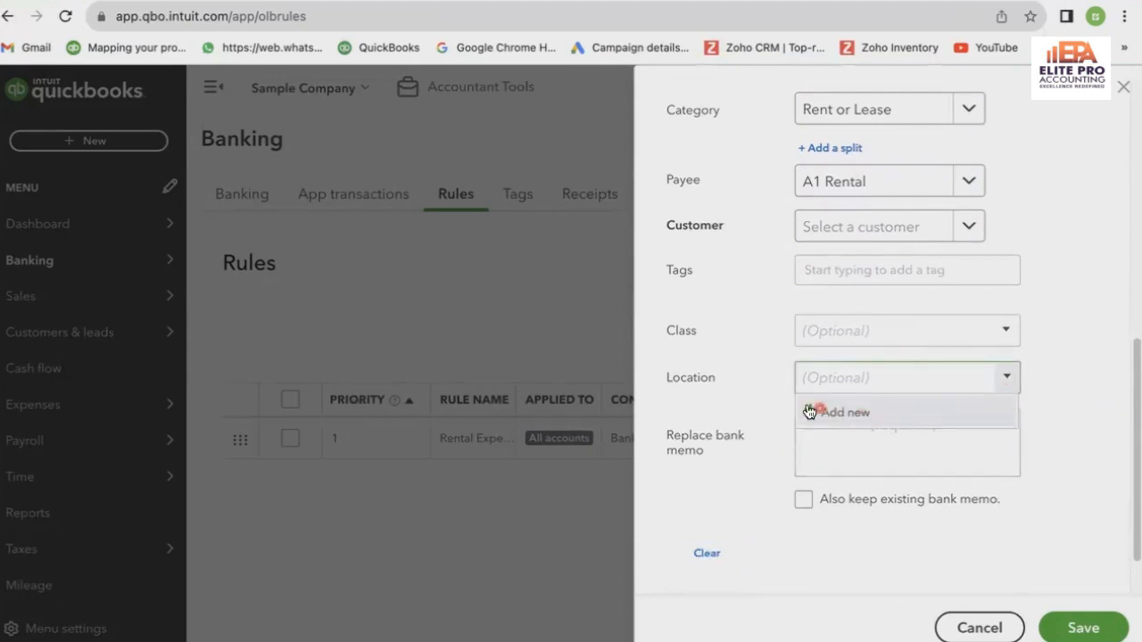
click(760, 318)
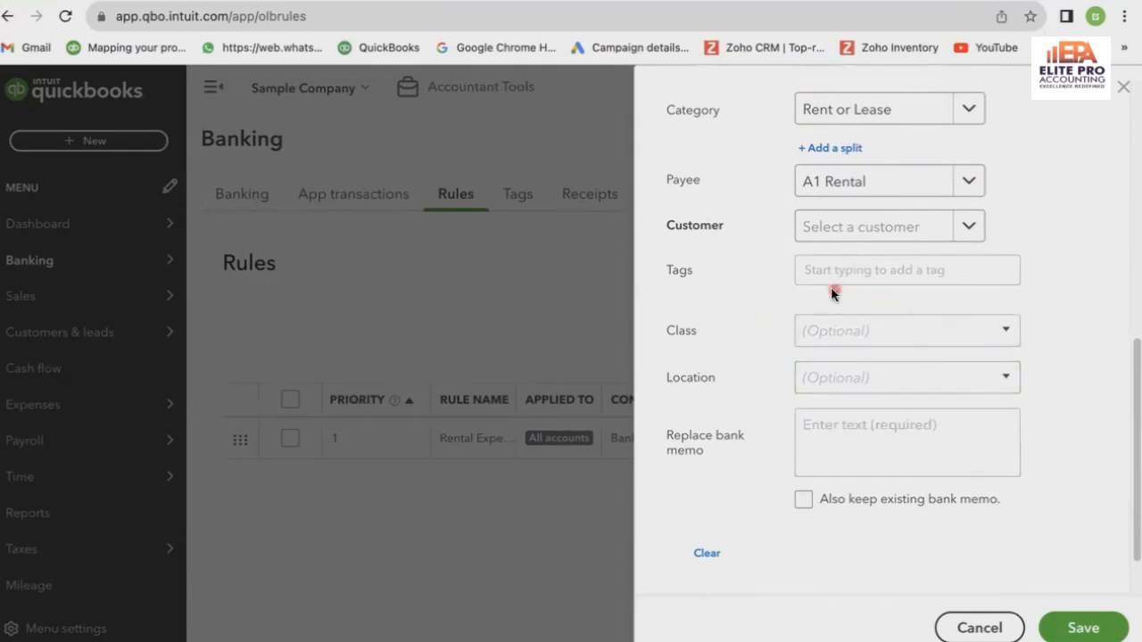
scroll(827, 288, up, 8)
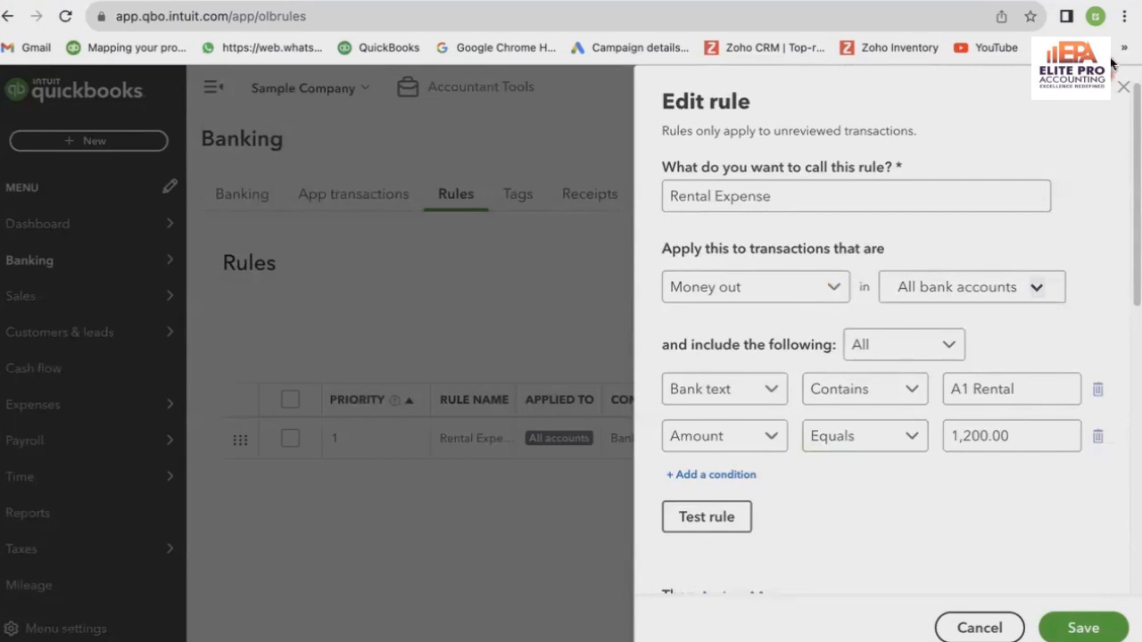
click(1125, 88)
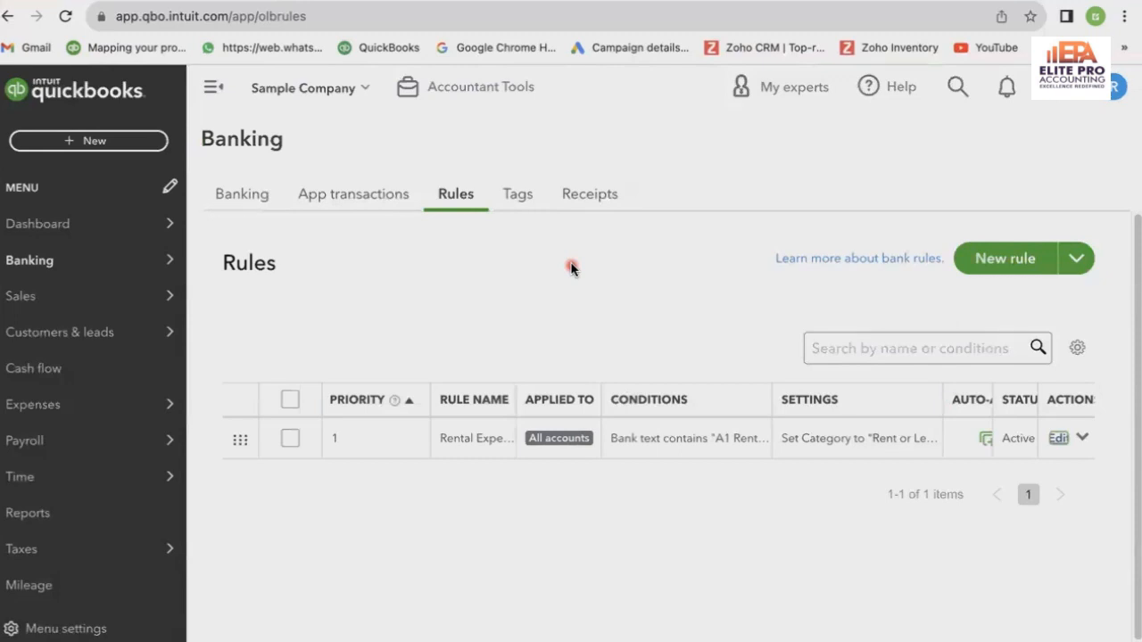
Step: Start a new bank rule named "Transfer from BOA to Chase"
click(1005, 258)
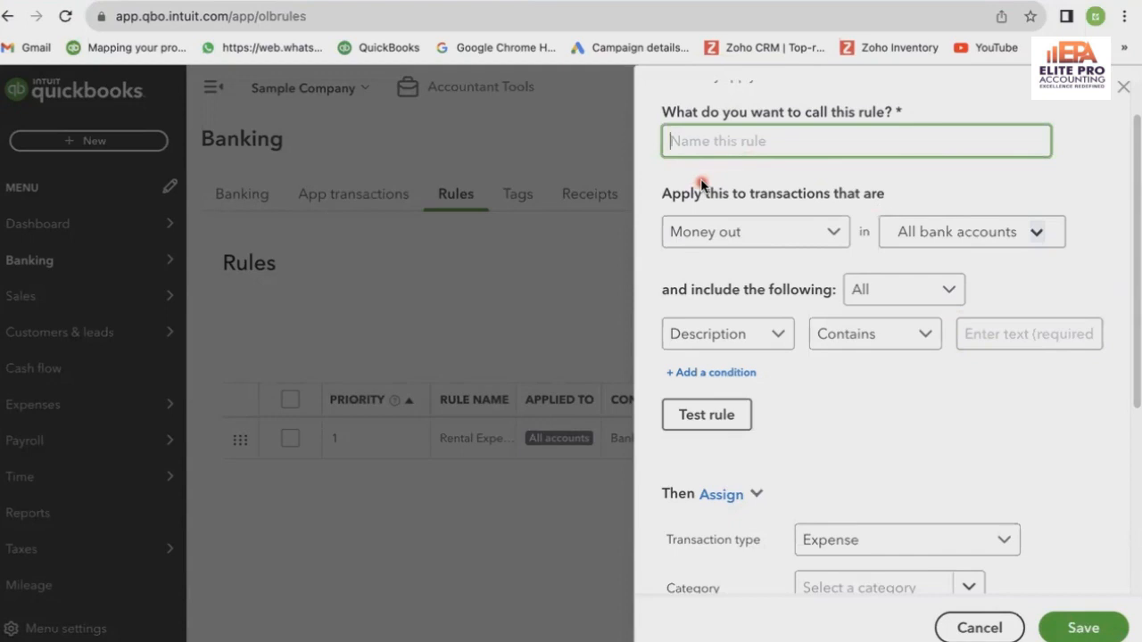
click(658, 140)
click(698, 148)
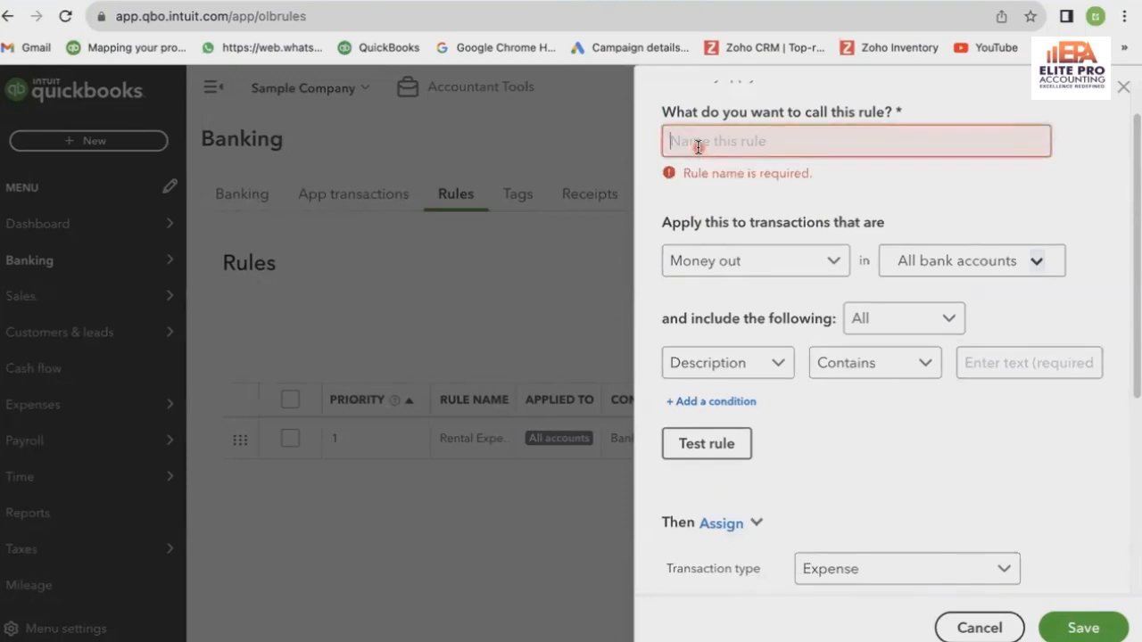
text(Transfe)
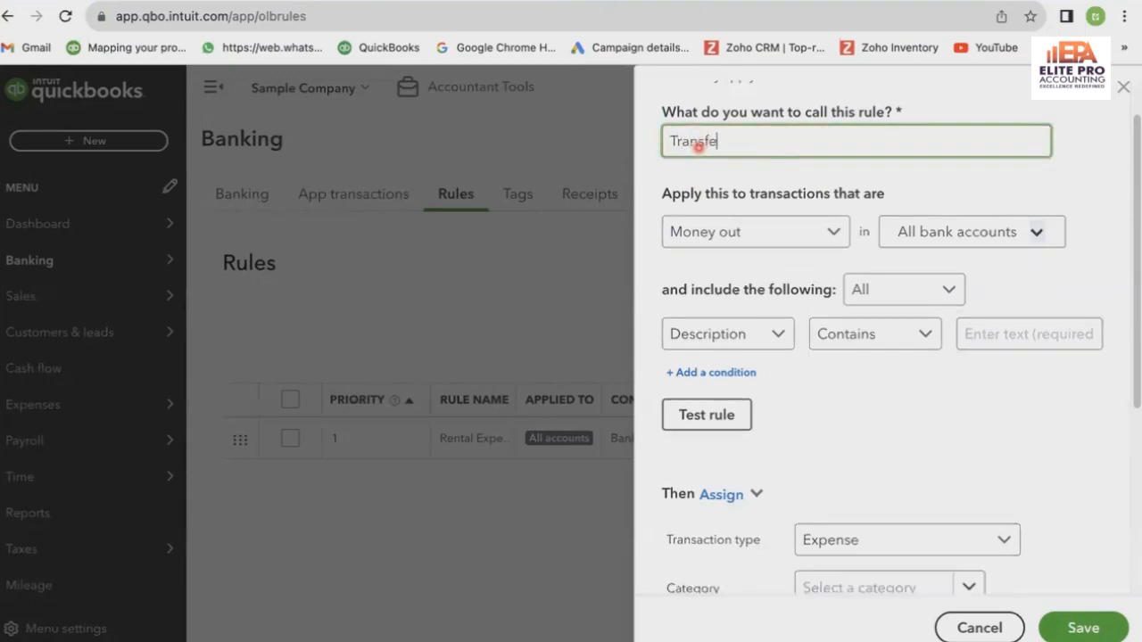
text(r from BOA to C)
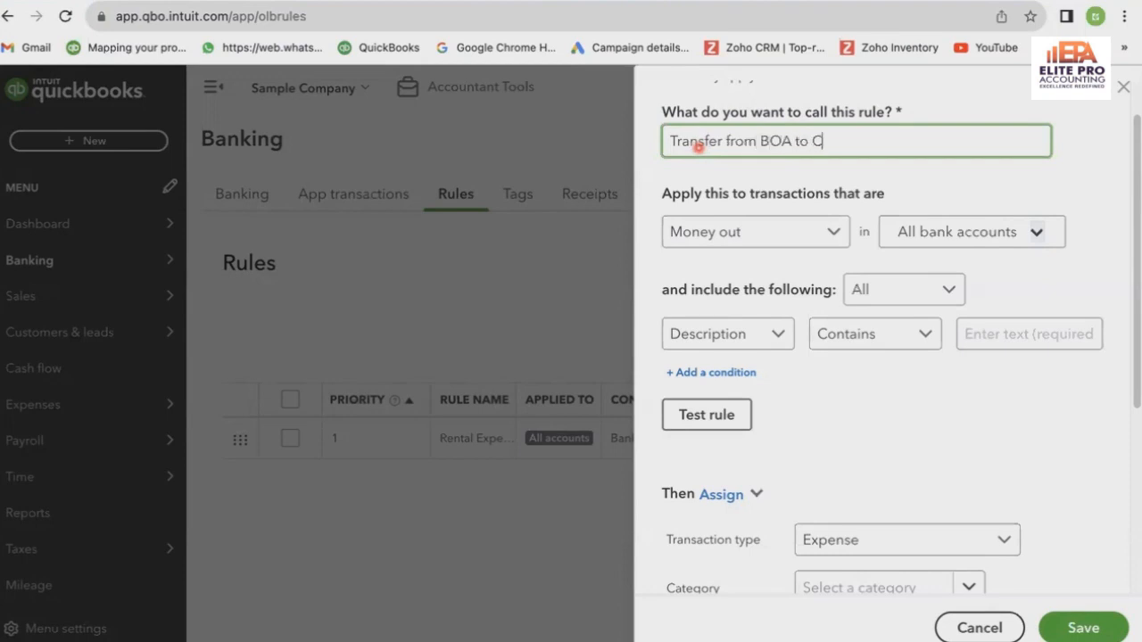
text(hase)
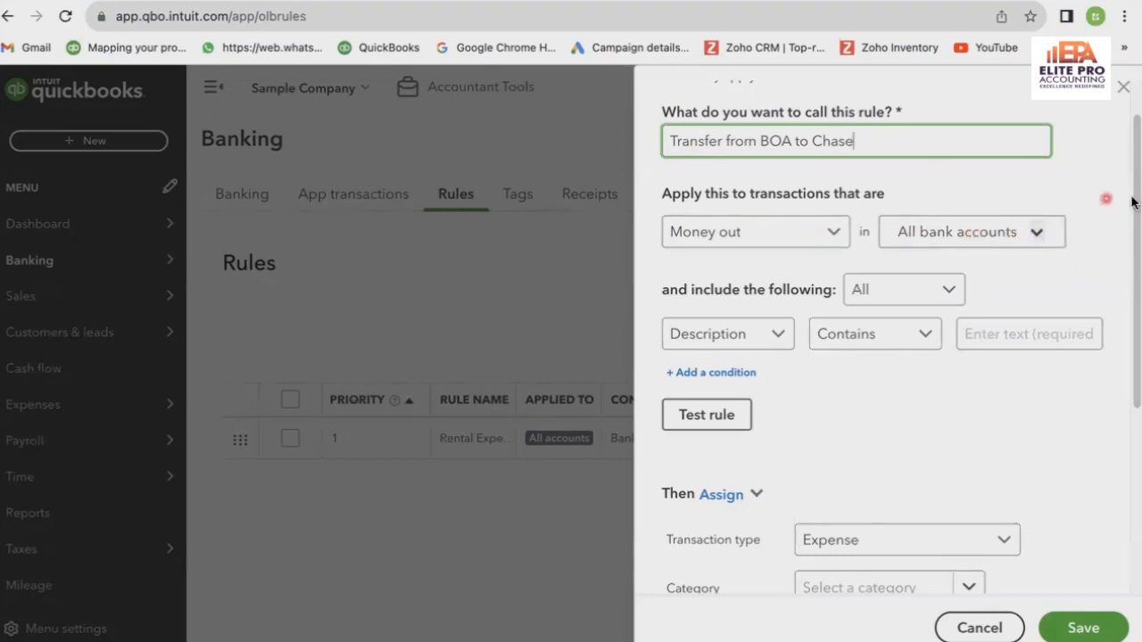
Step: Restrict the new rule to money-out transactions in the Checking account only
click(1039, 238)
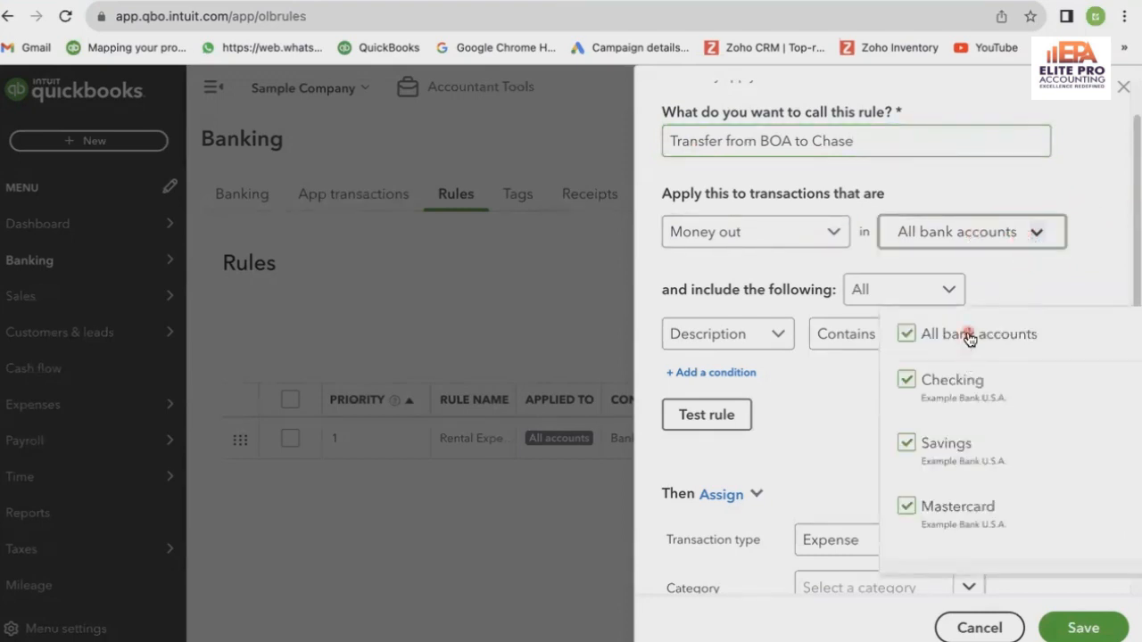
click(969, 335)
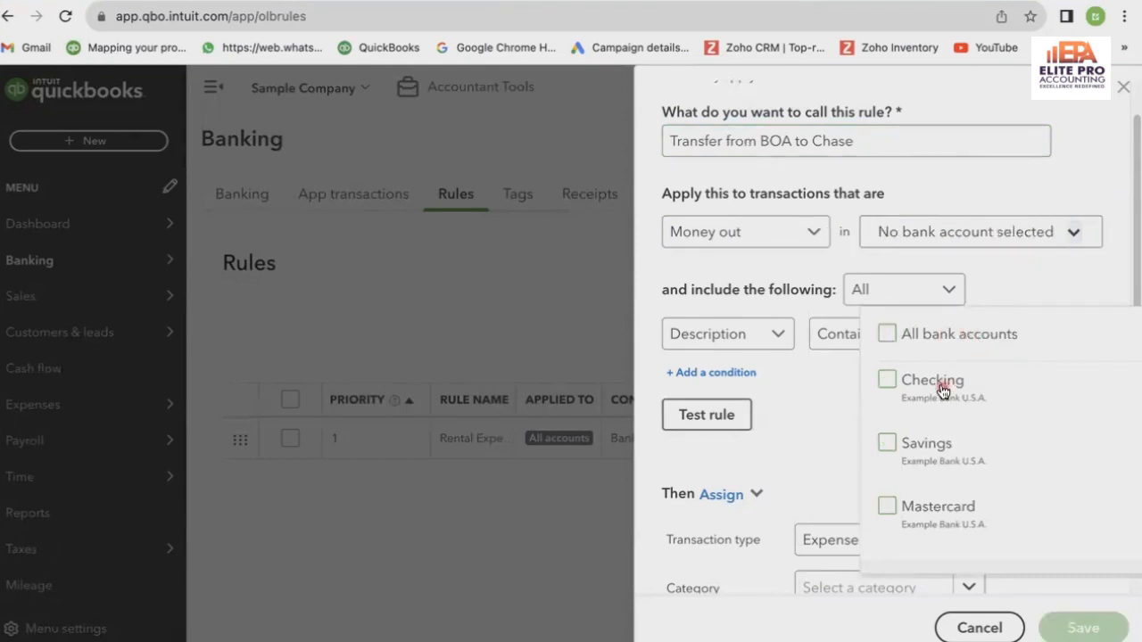
click(942, 390)
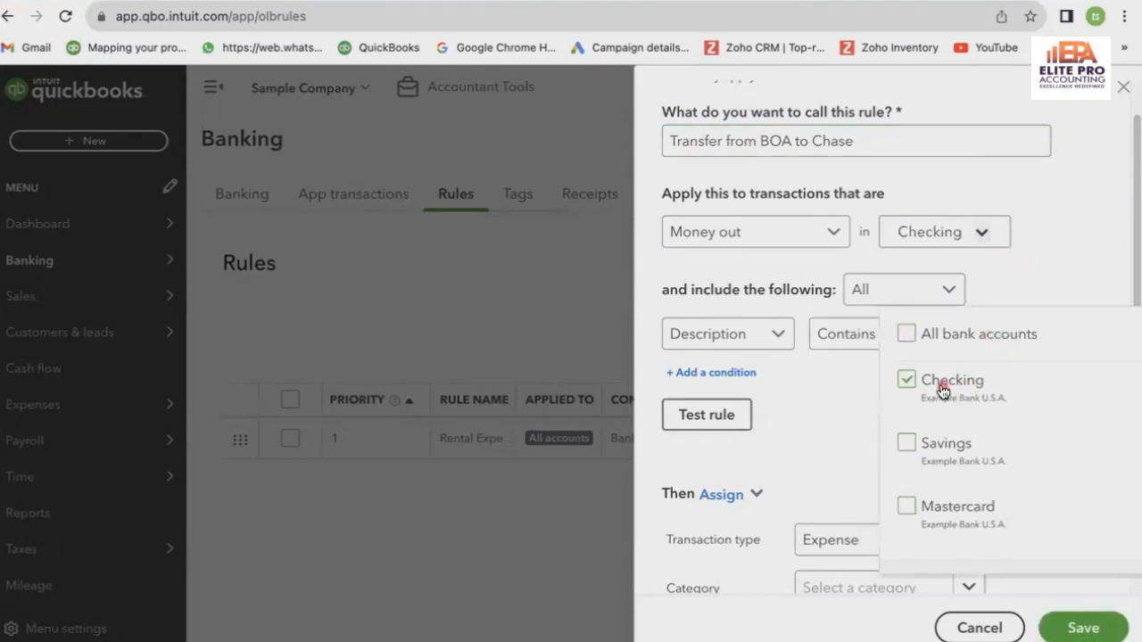
click(1045, 260)
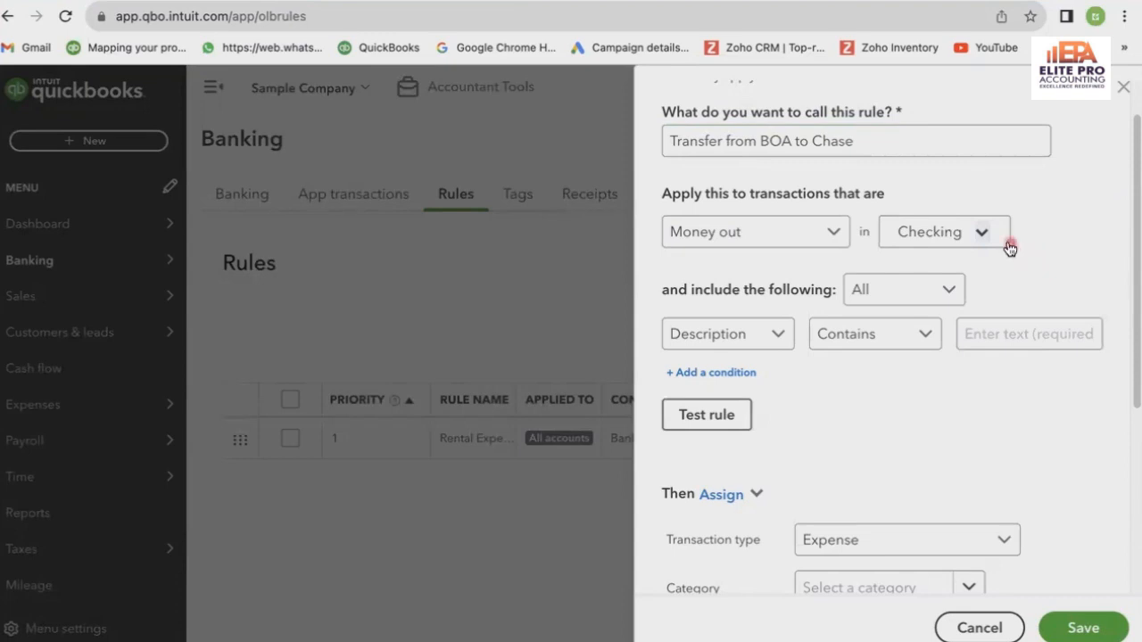
Step: Set the rule's assigned transaction type to Transfer and its account to Checking
scroll(1028, 272, down, 2)
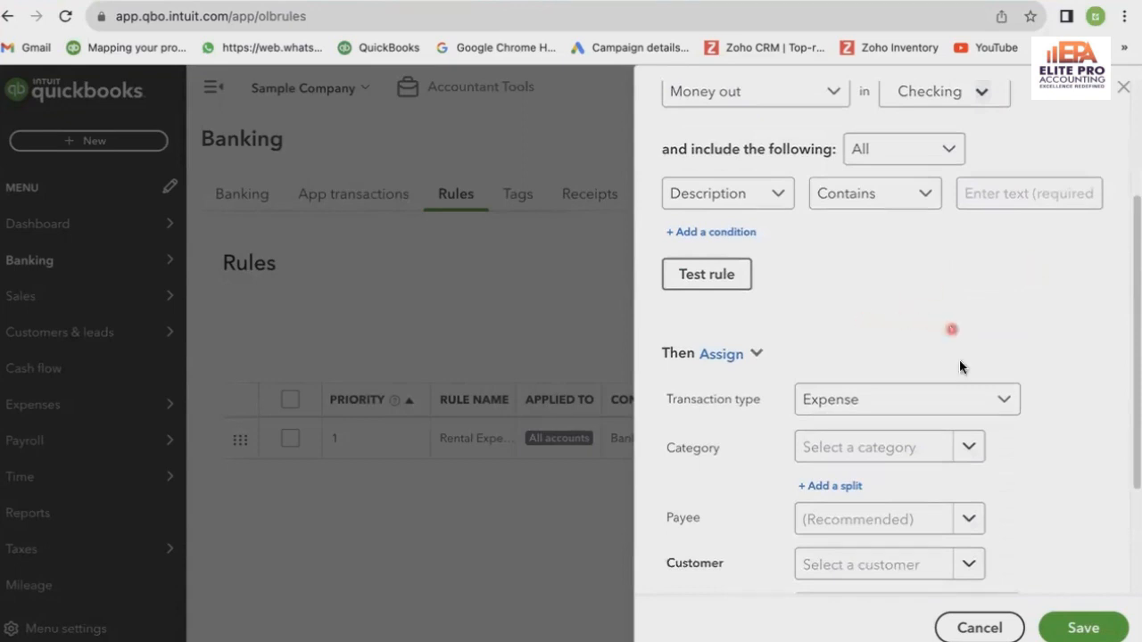
scroll(964, 326, down, 2)
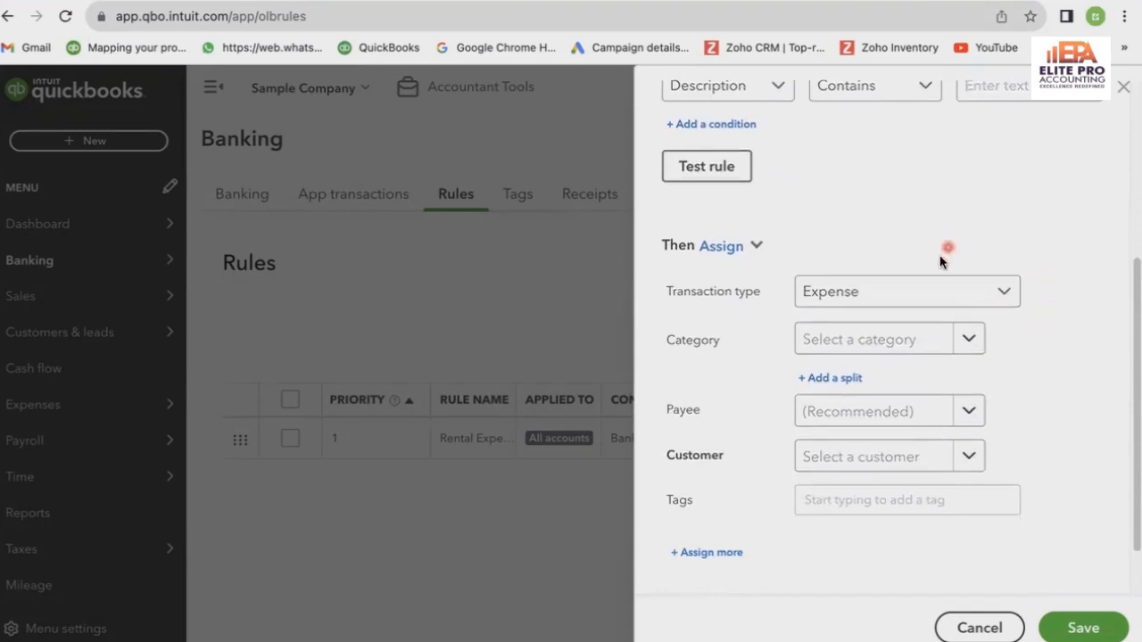
click(897, 291)
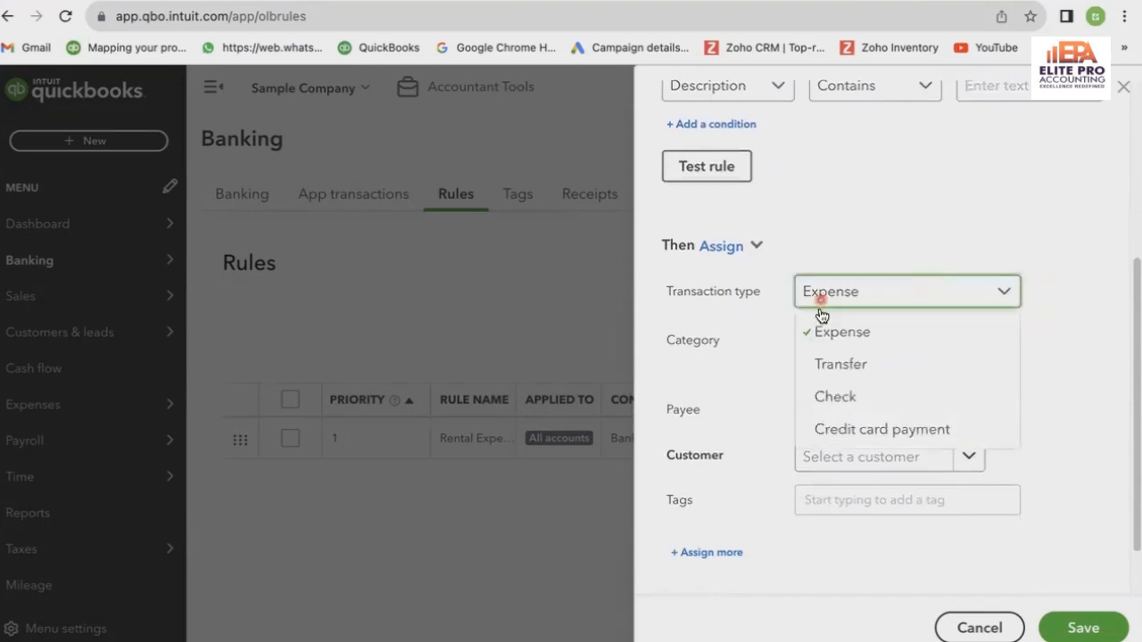
click(844, 365)
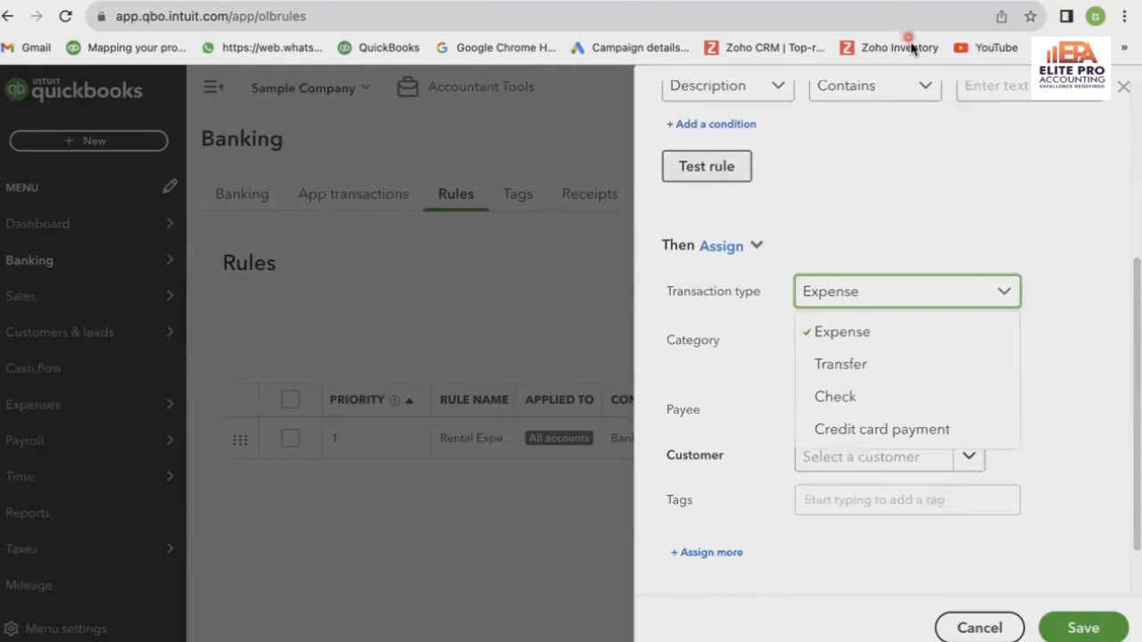
click(904, 245)
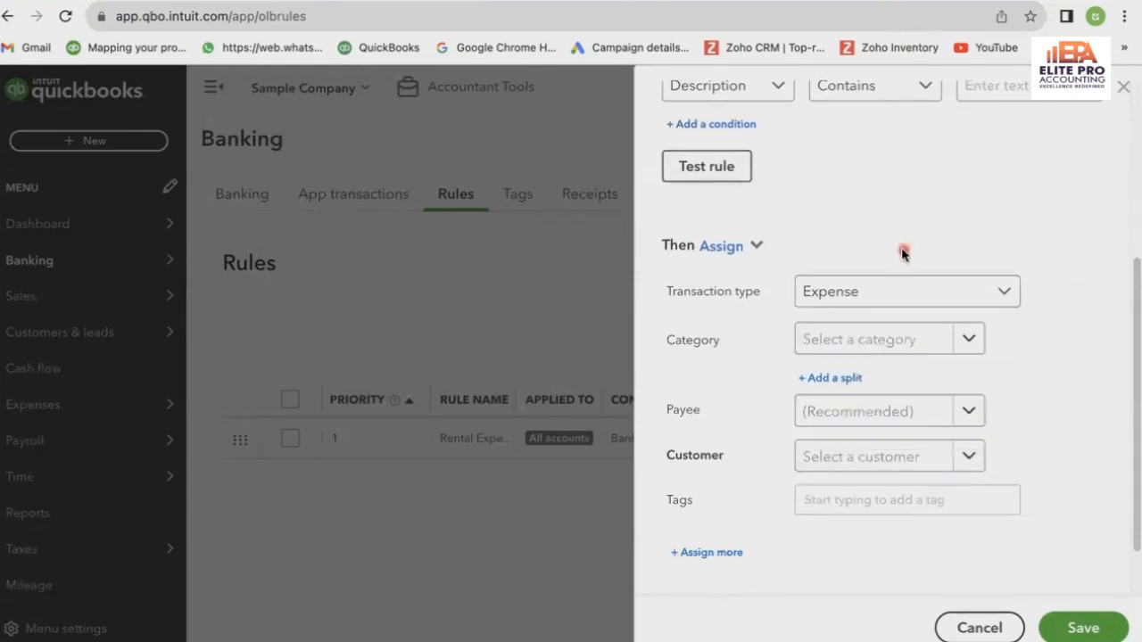
click(905, 301)
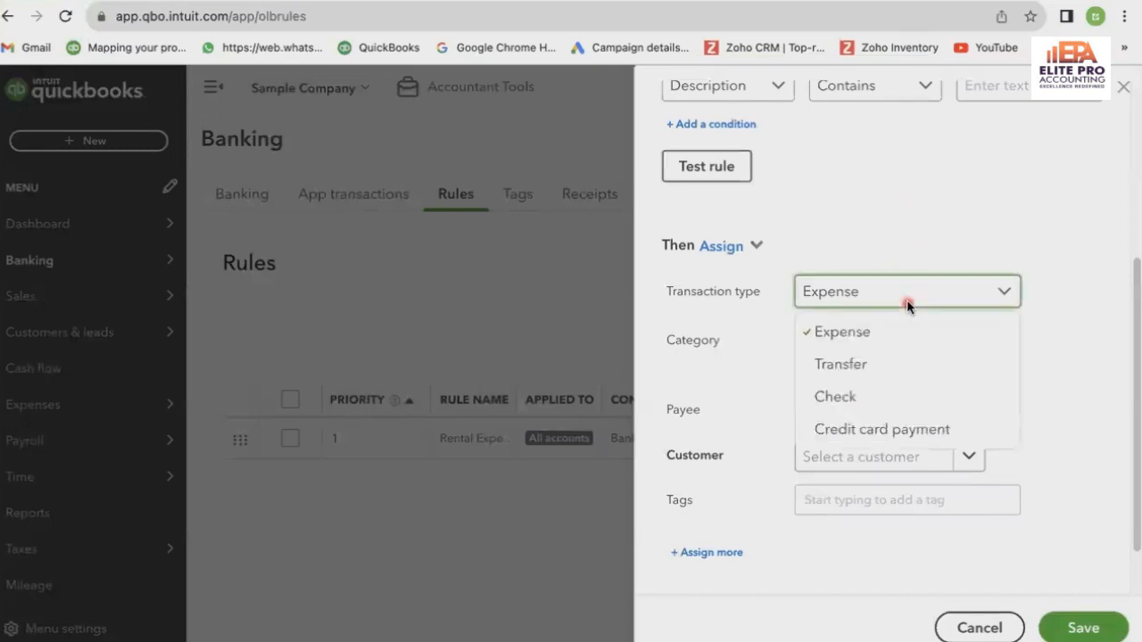
click(874, 359)
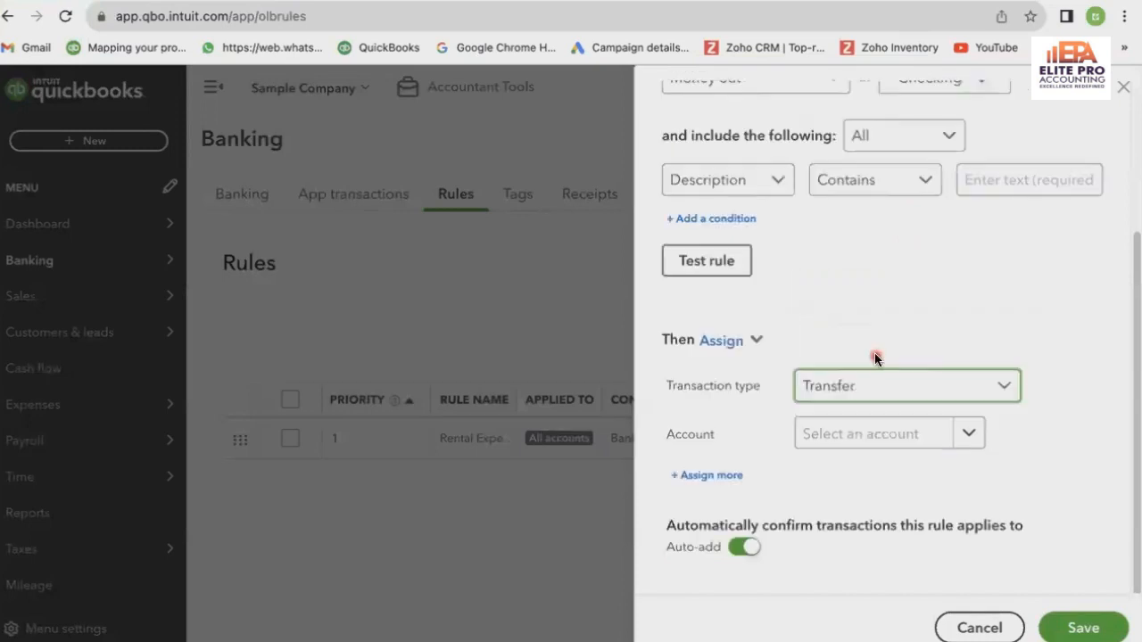
click(968, 437)
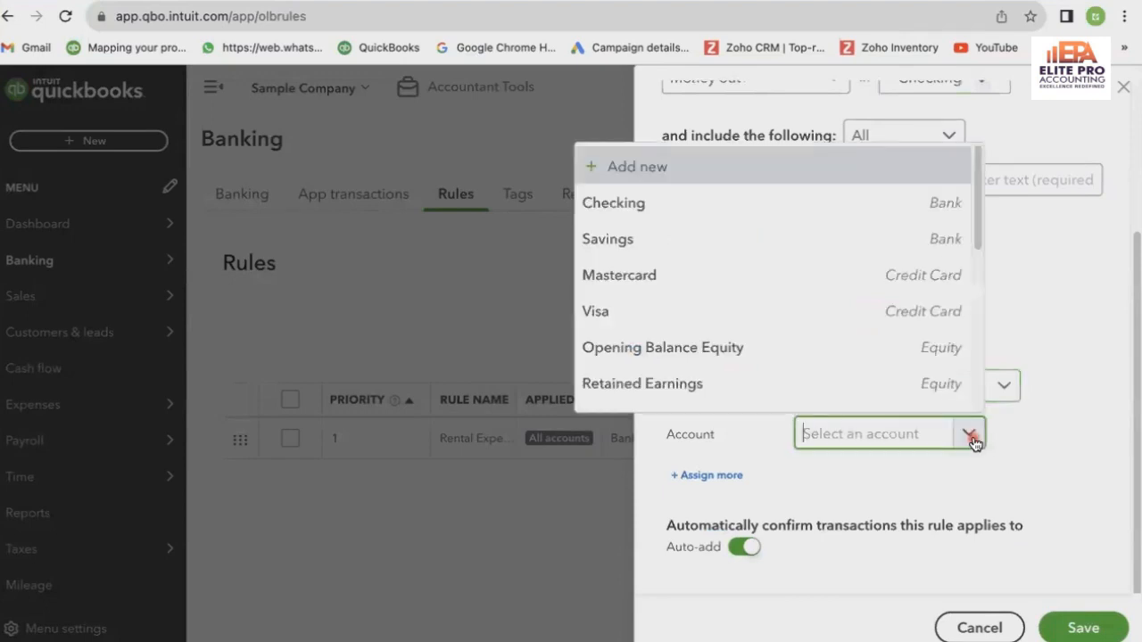
click(874, 205)
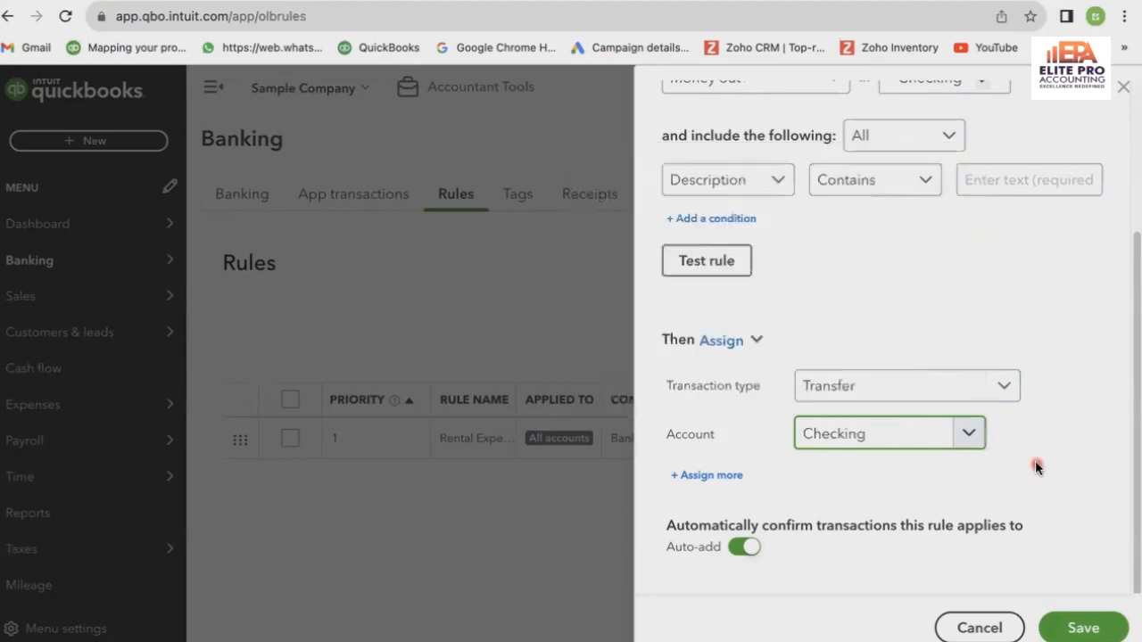
Step: Change the rule name's destination from Chase to Checking so it reads "Transfer from BOA to Checking"
scroll(1048, 430, up, 2)
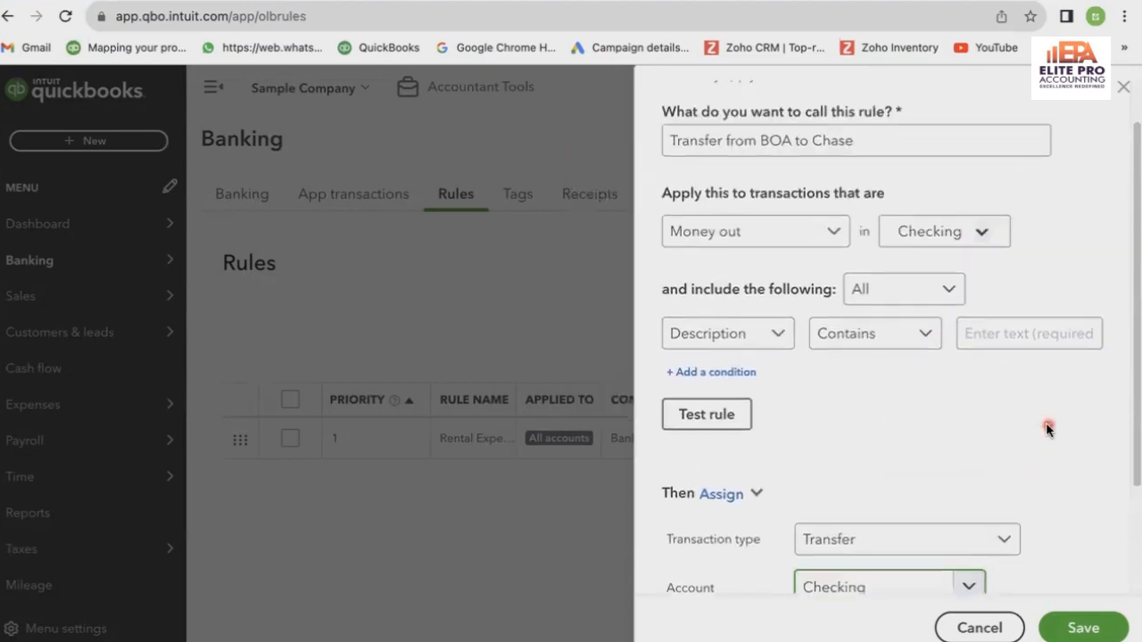
scroll(1047, 430, up, 1)
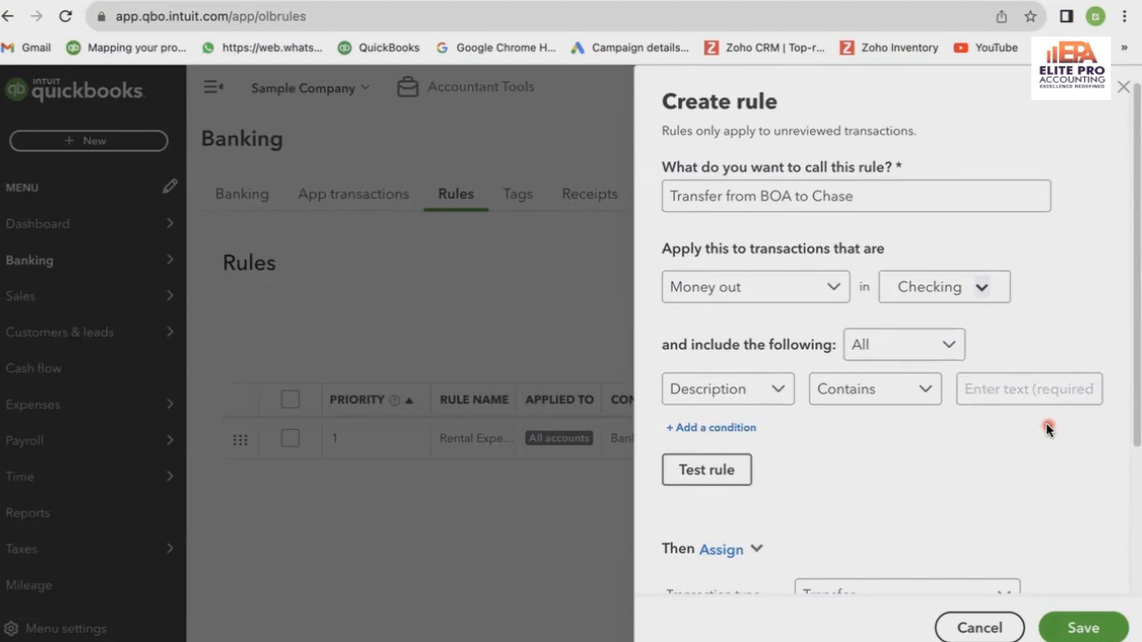
scroll(1046, 422, down, 1)
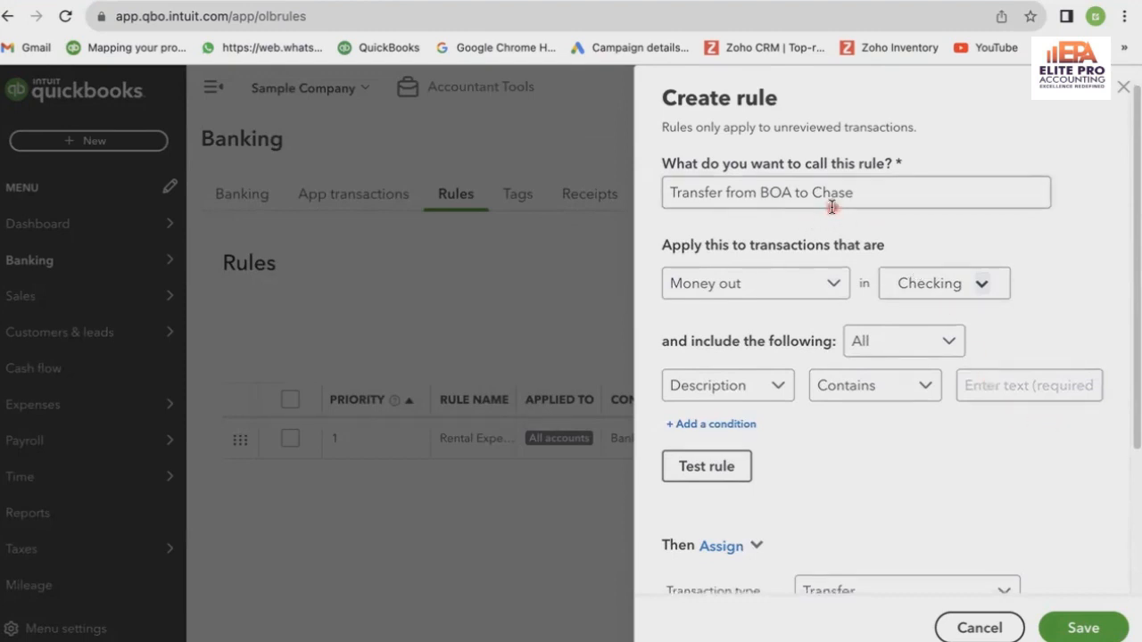
click(860, 194)
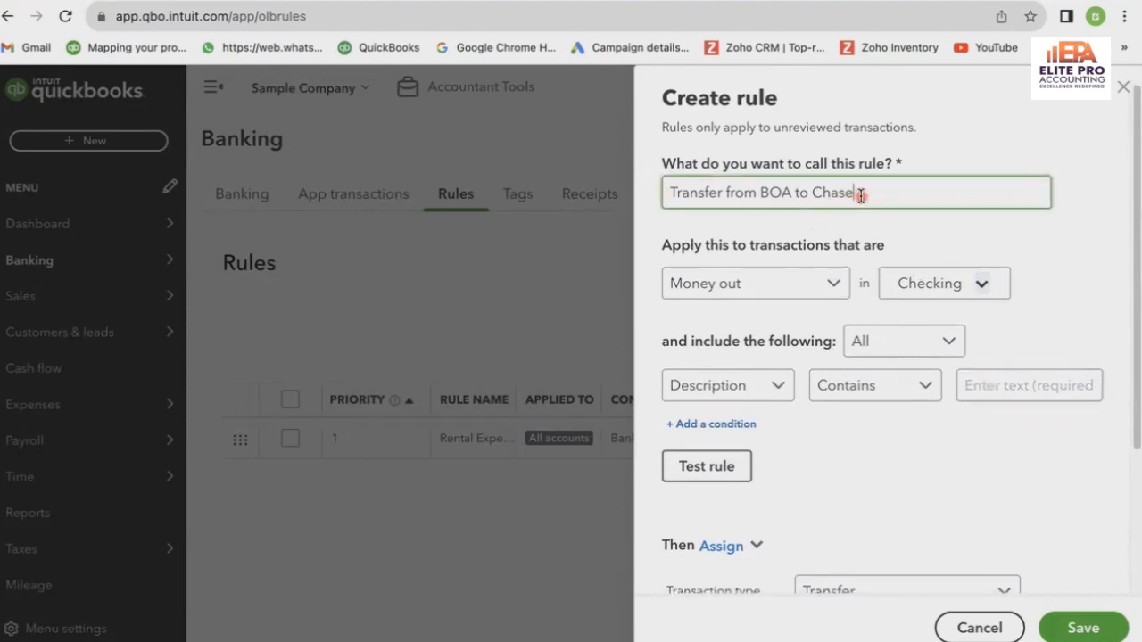
key(BackSpace)
key(BackSpace)
key(BackSpace)
text(ecking)
Step: Replace BOA in the rule name with Savings so it reads "Transfer from Savings to Checking"
click(954, 290)
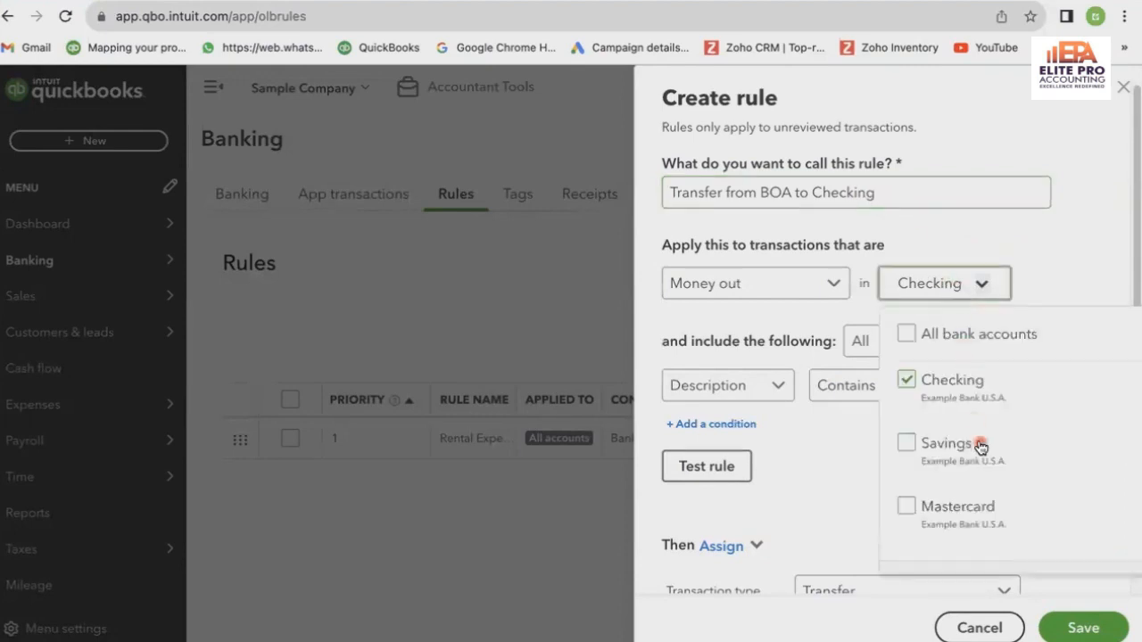
click(893, 191)
click(971, 298)
click(756, 223)
click(790, 188)
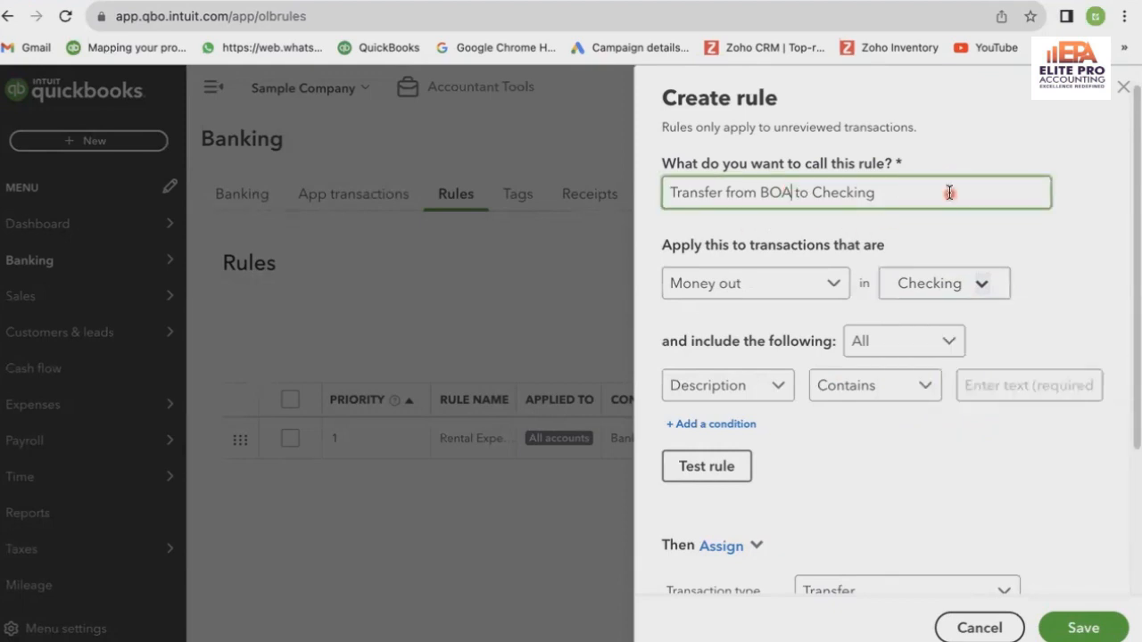
key(BackSpace)
key(BackSpace)
key(BackSpace)
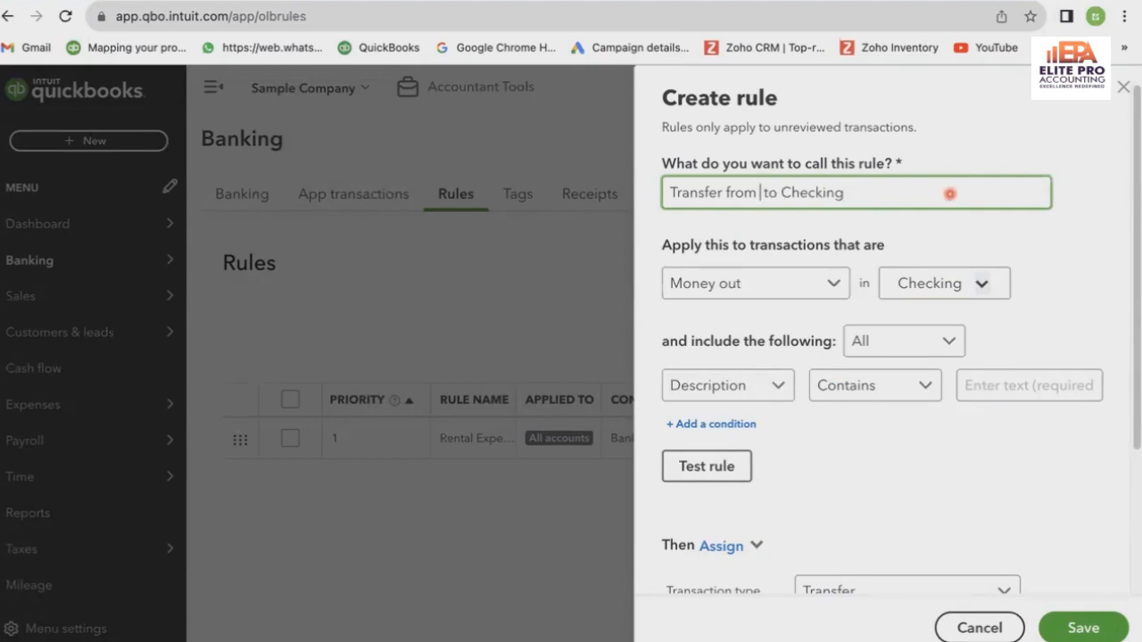
text(Sa )
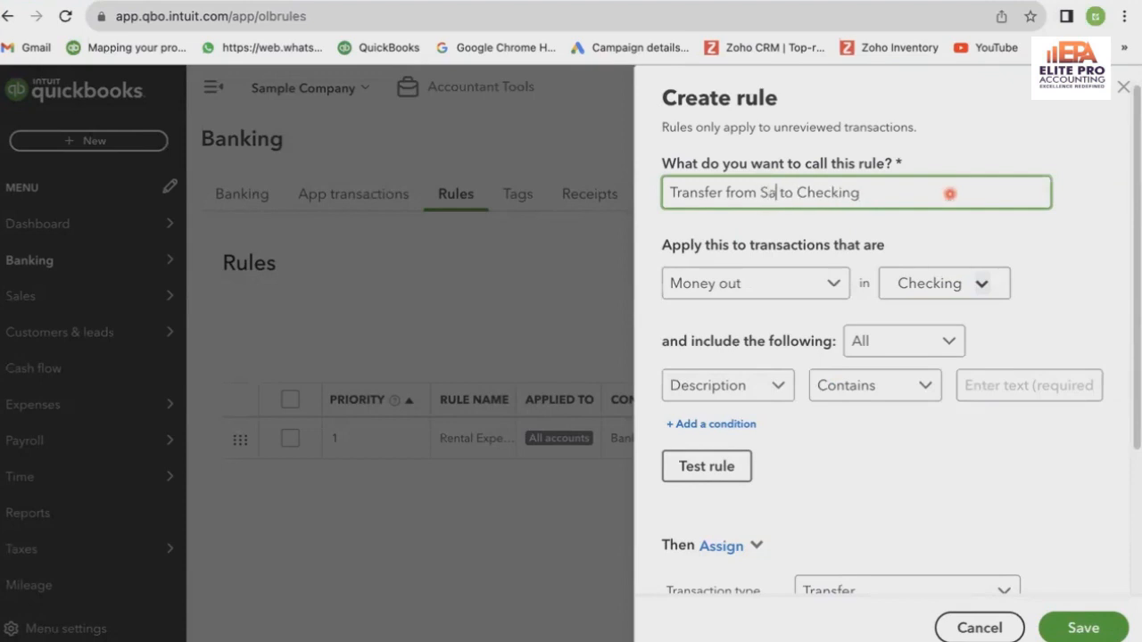
text(vings)
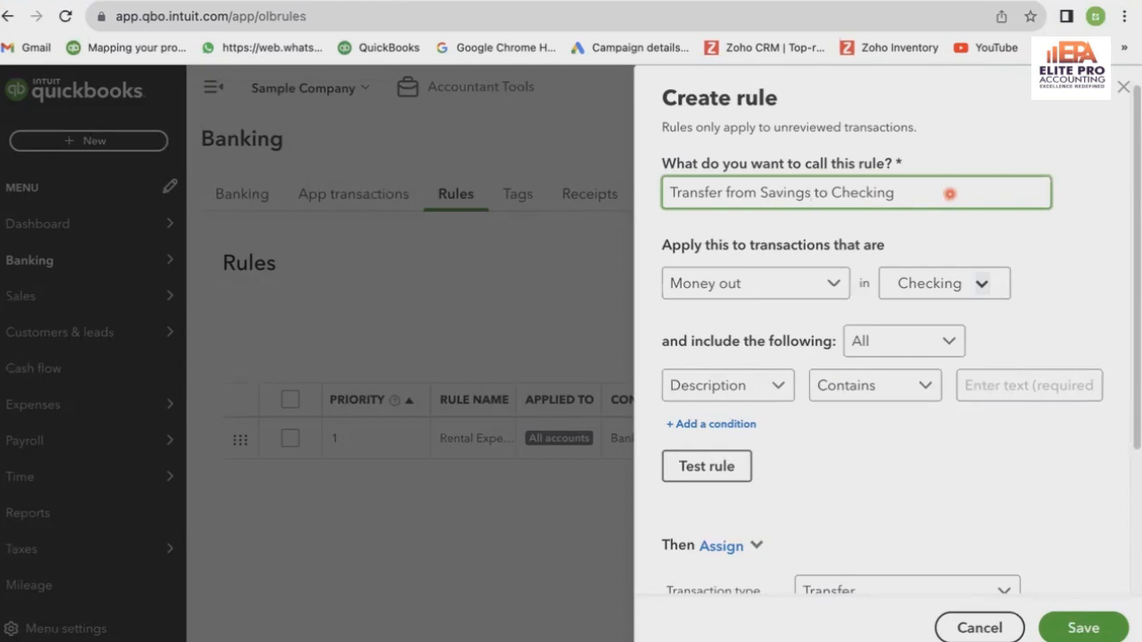
click(1070, 248)
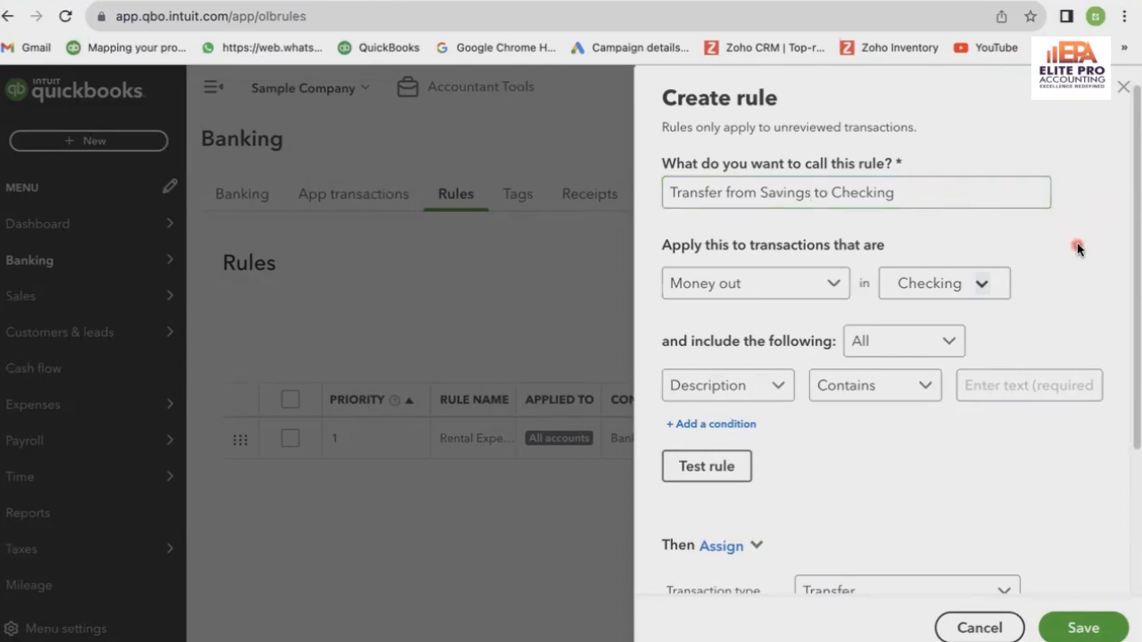
Step: Apply the rule to money-out transactions in the Savings account only, with Checking deselected
click(970, 283)
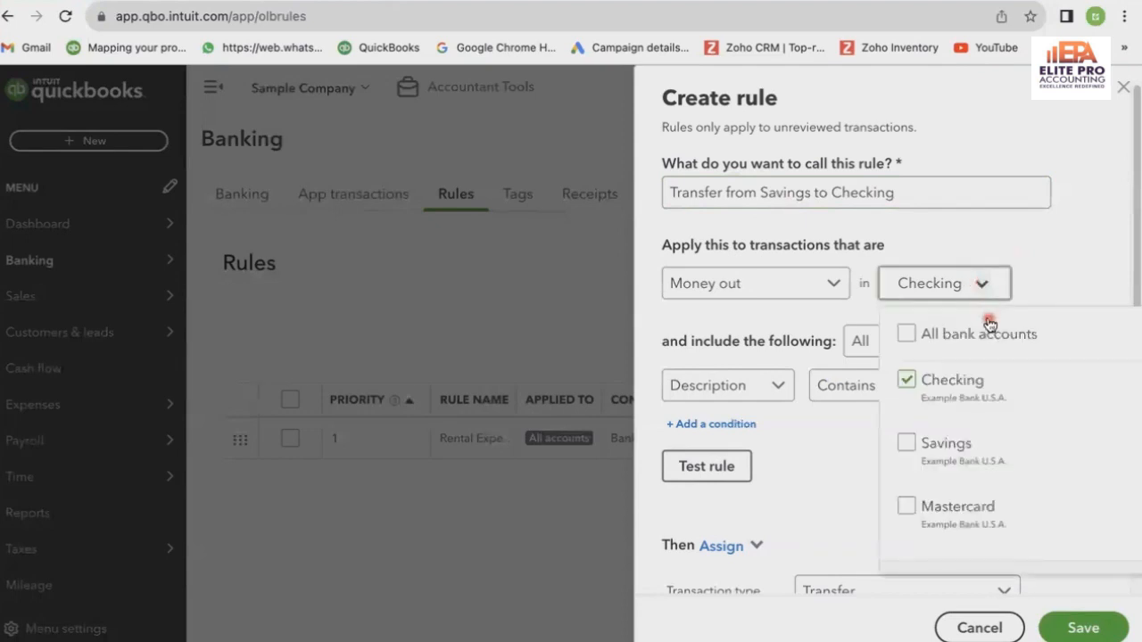
click(904, 382)
click(887, 442)
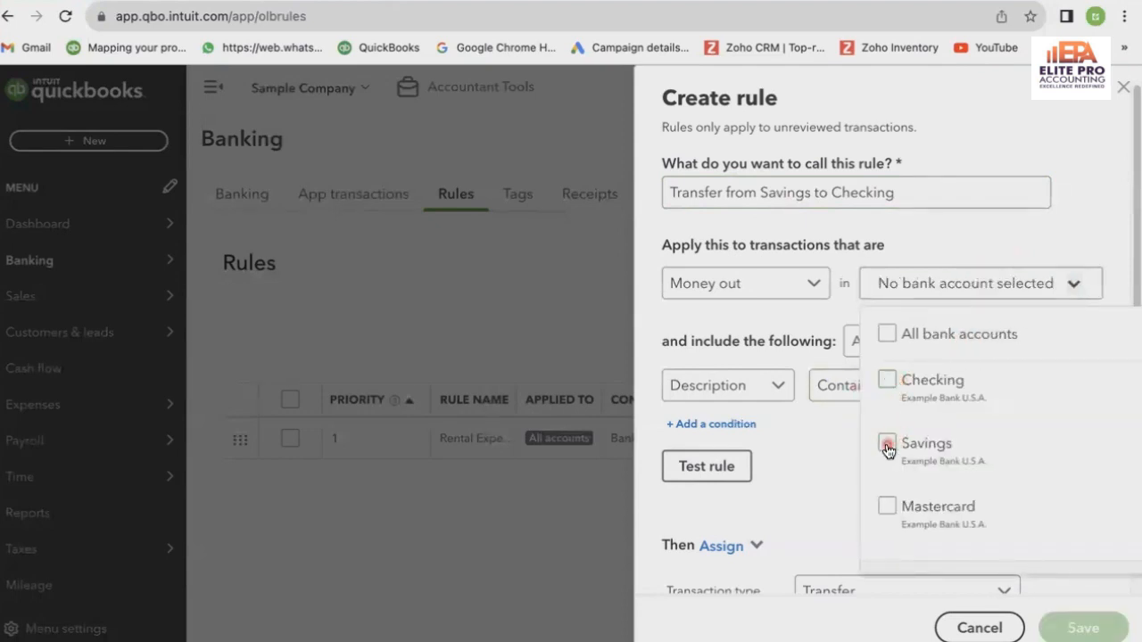
click(1006, 243)
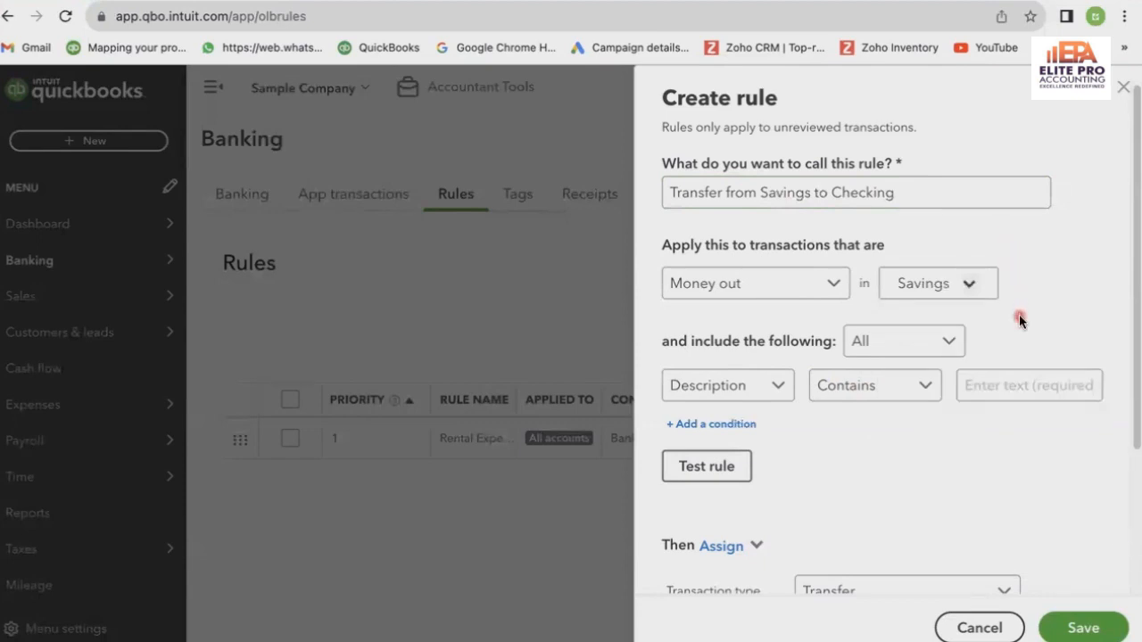
Step: Check the transfer's assigned account against the rule name without changing it
scroll(1019, 314, down, 3)
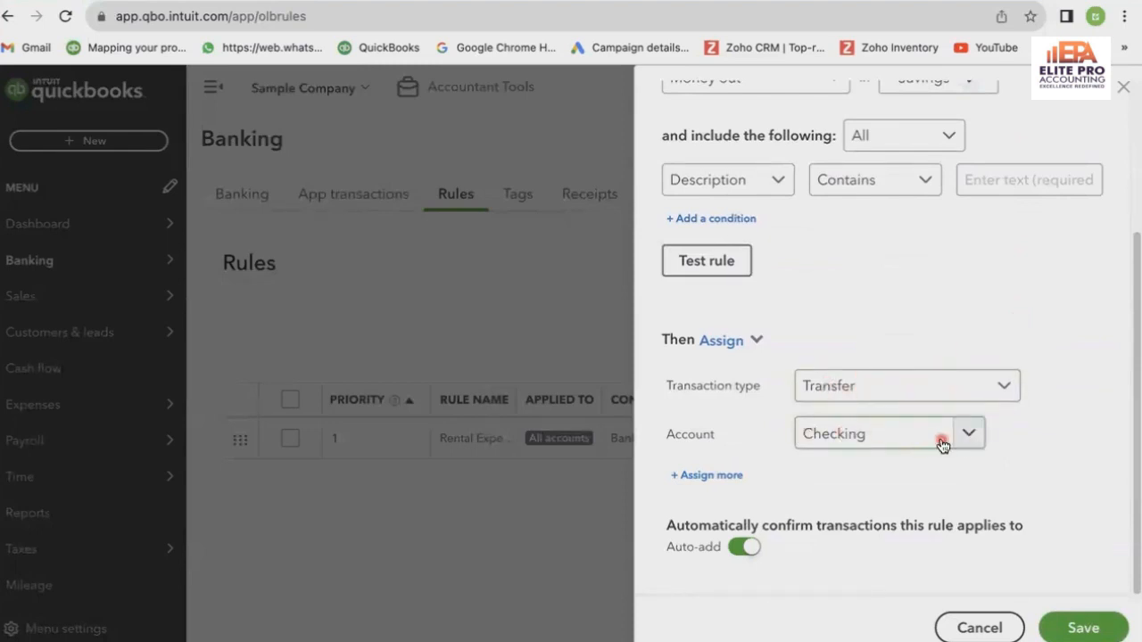
click(970, 438)
click(970, 435)
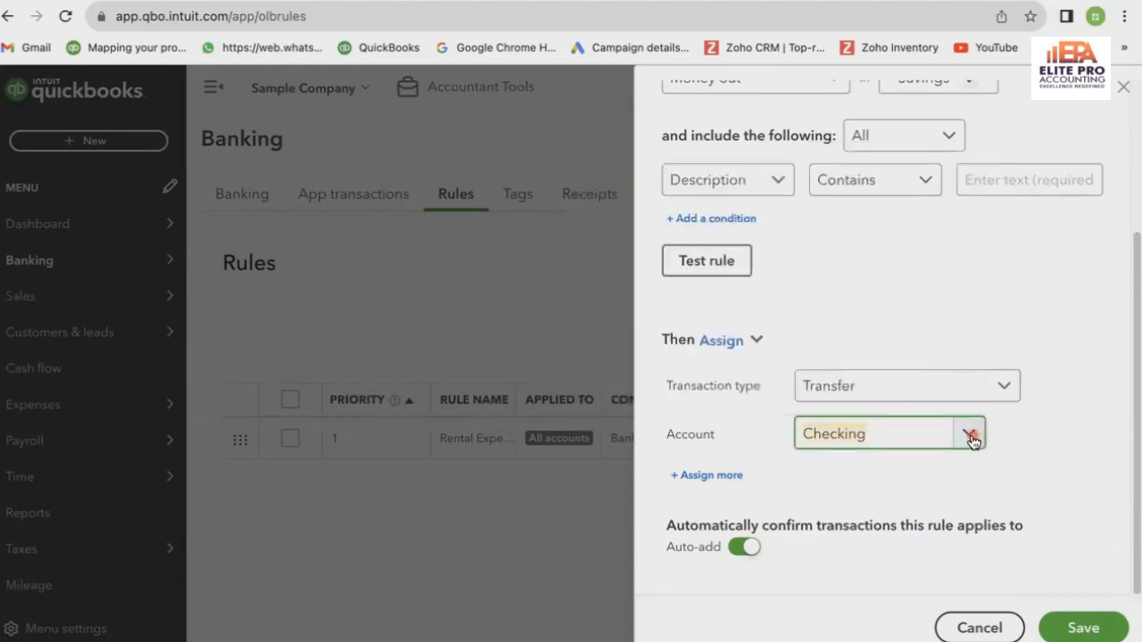
scroll(945, 374, up, 3)
click(826, 198)
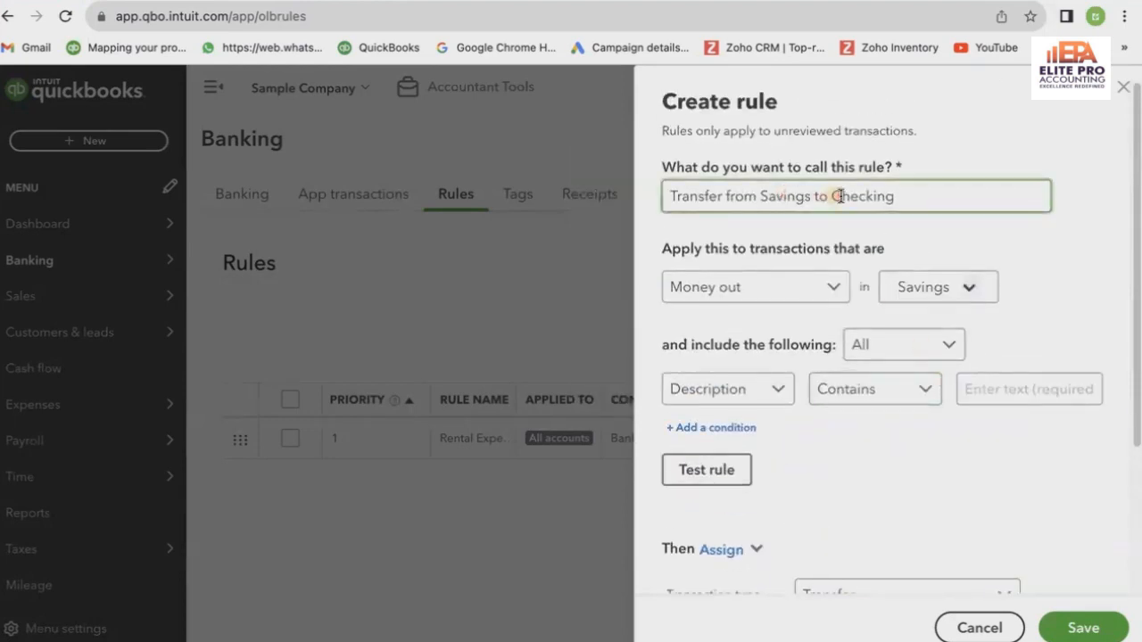
scroll(874, 264, down, 3)
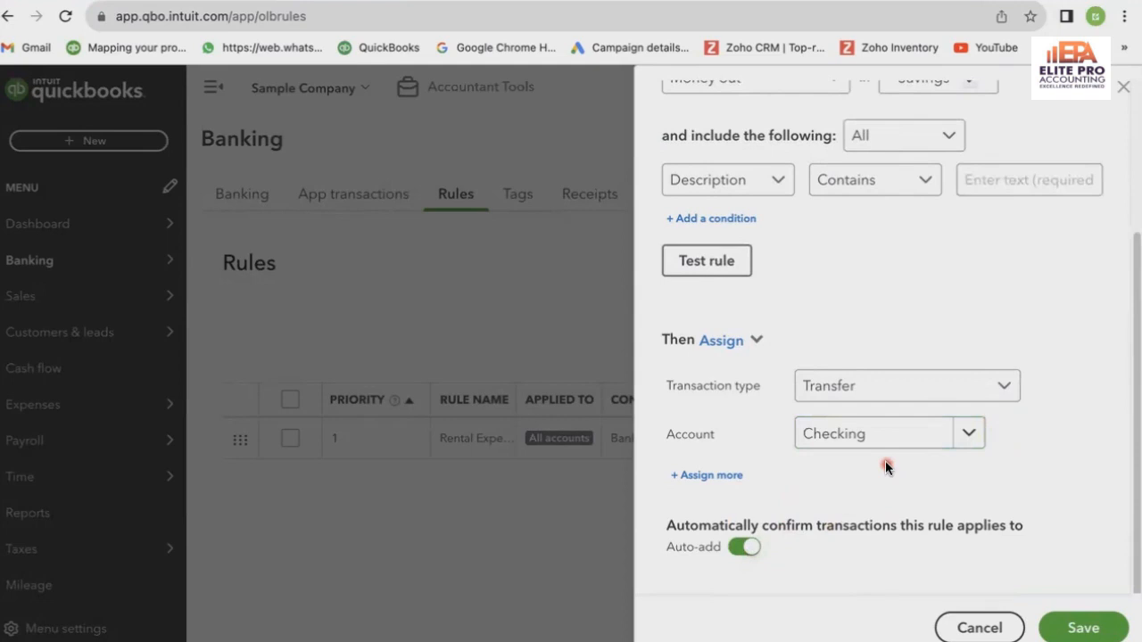
Step: Make the transfer rule match descriptions containing "Transfer" and save the rule
click(990, 182)
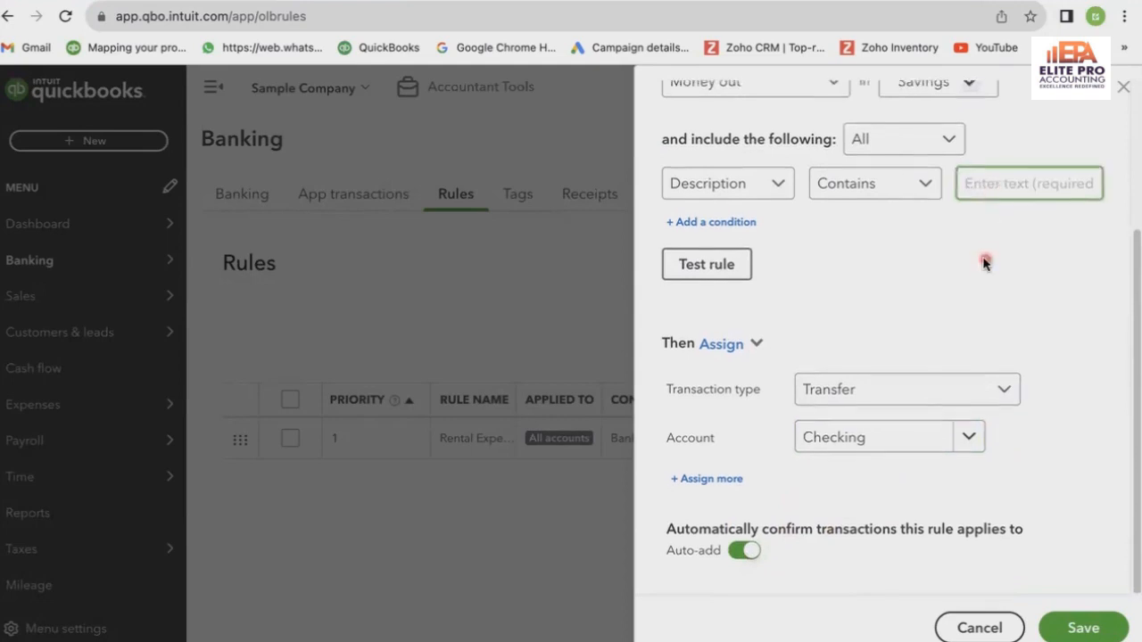
scroll(985, 262, up, 3)
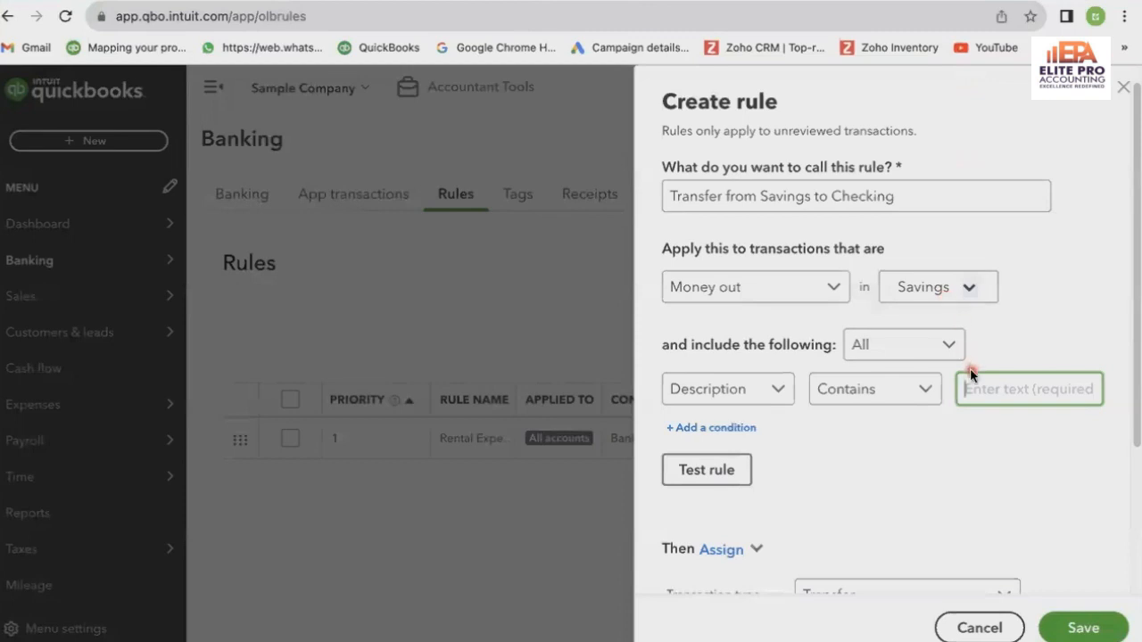
scroll(947, 341, down, 1)
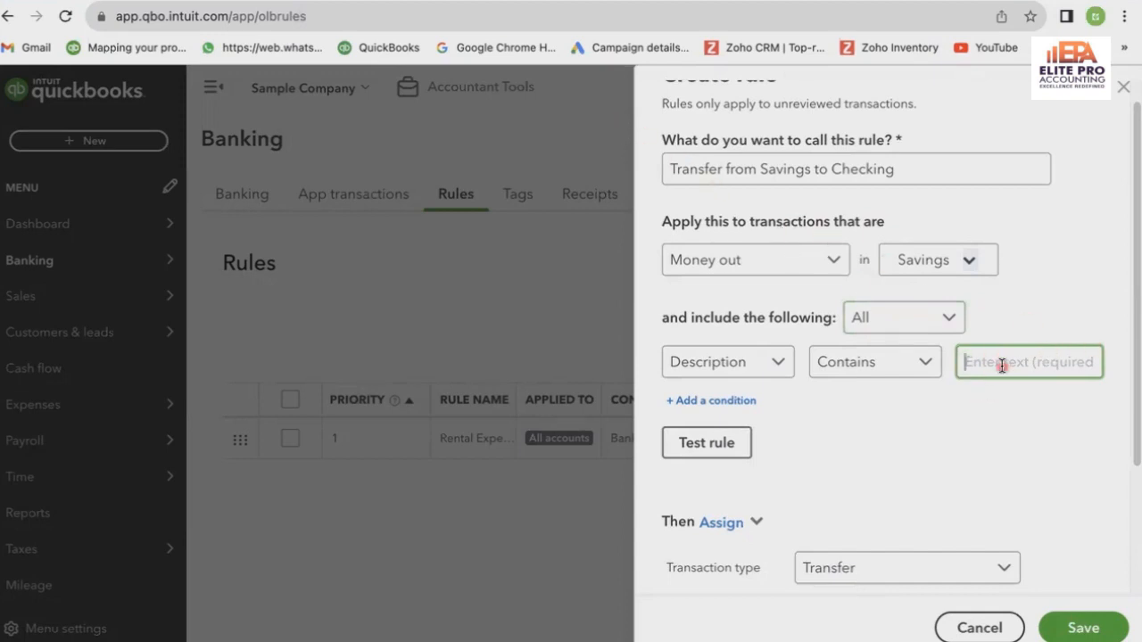
scroll(1014, 493, up, 1)
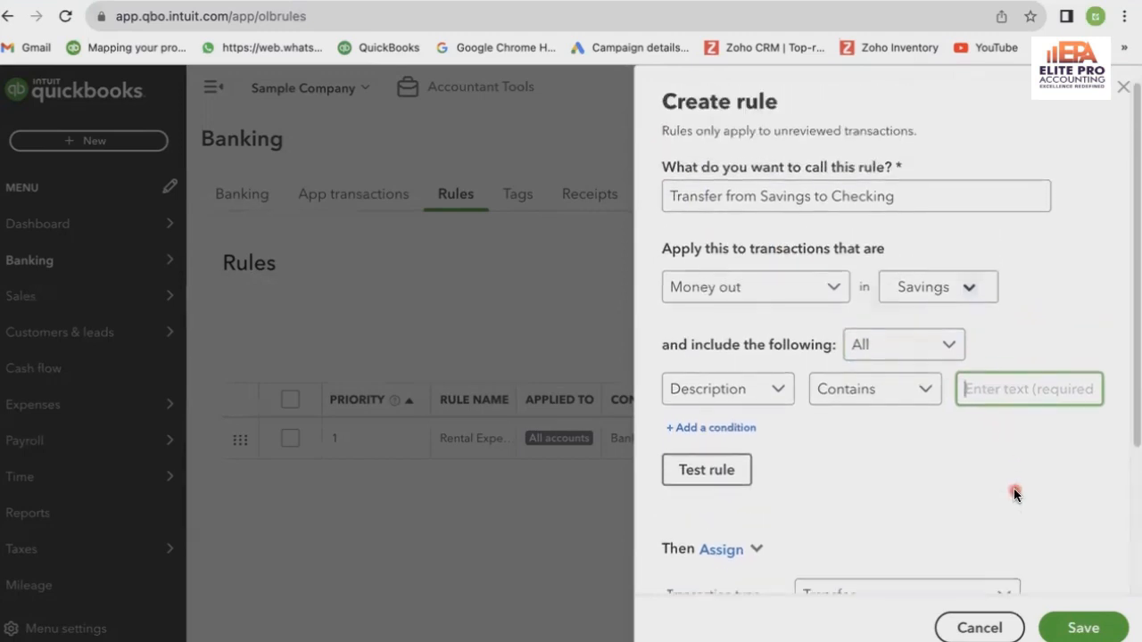
scroll(1014, 492, down, 3)
scroll(1014, 492, up, 3)
text(Tr)
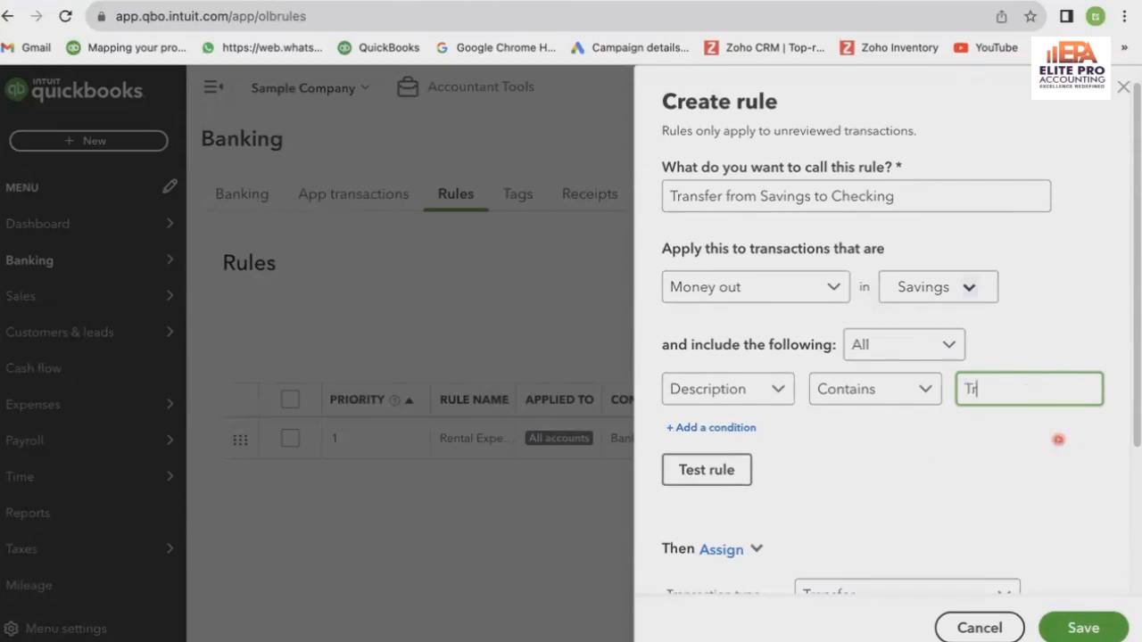
text(ansfer)
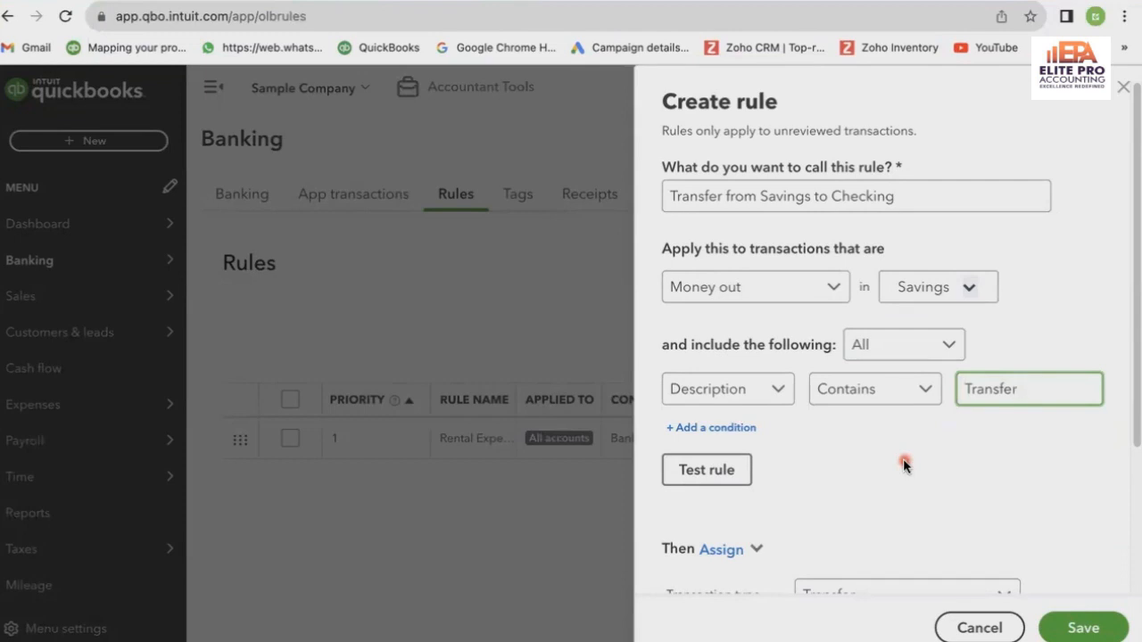
scroll(904, 465, down, 3)
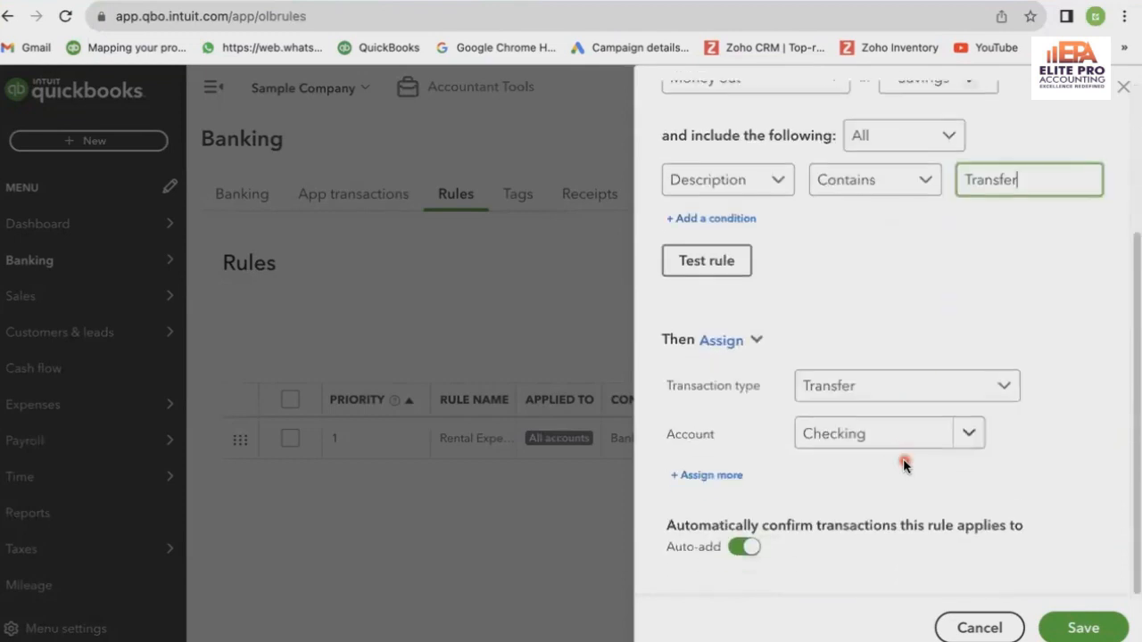
click(1072, 630)
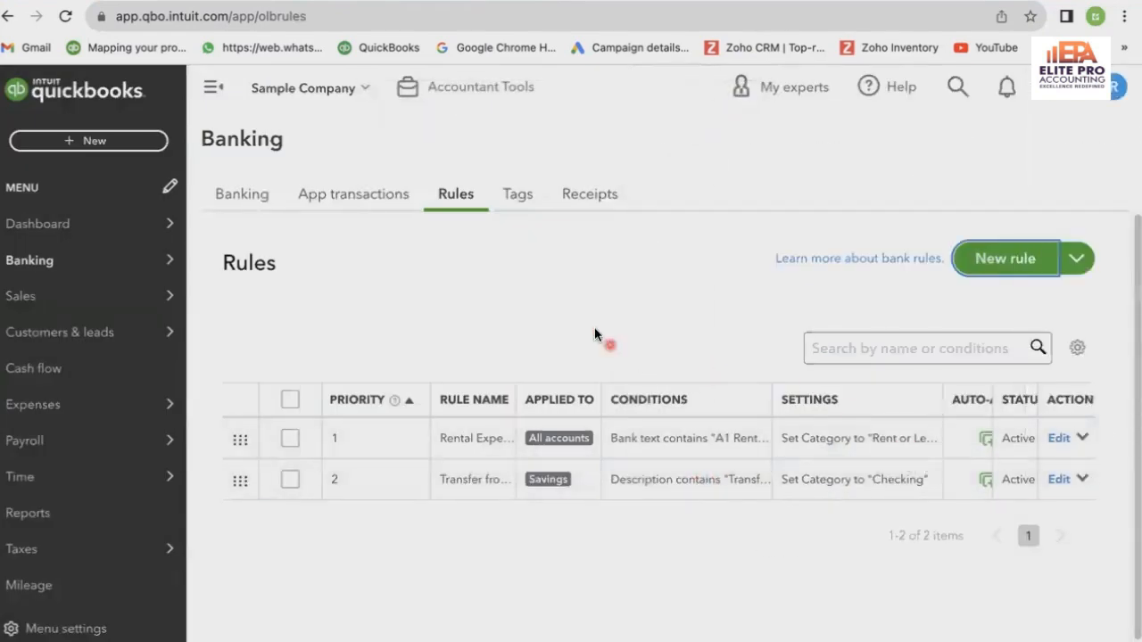
Step: Review the Checking account's categorized bank transactions and its full list of transactions awaiting review
click(242, 196)
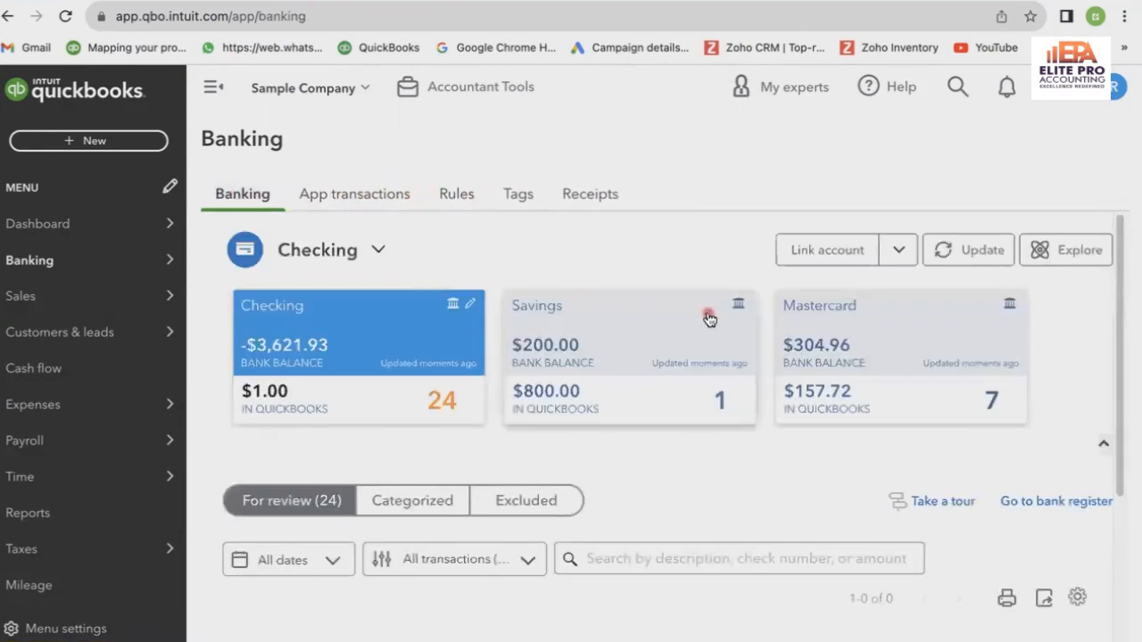
scroll(719, 326, down, 3)
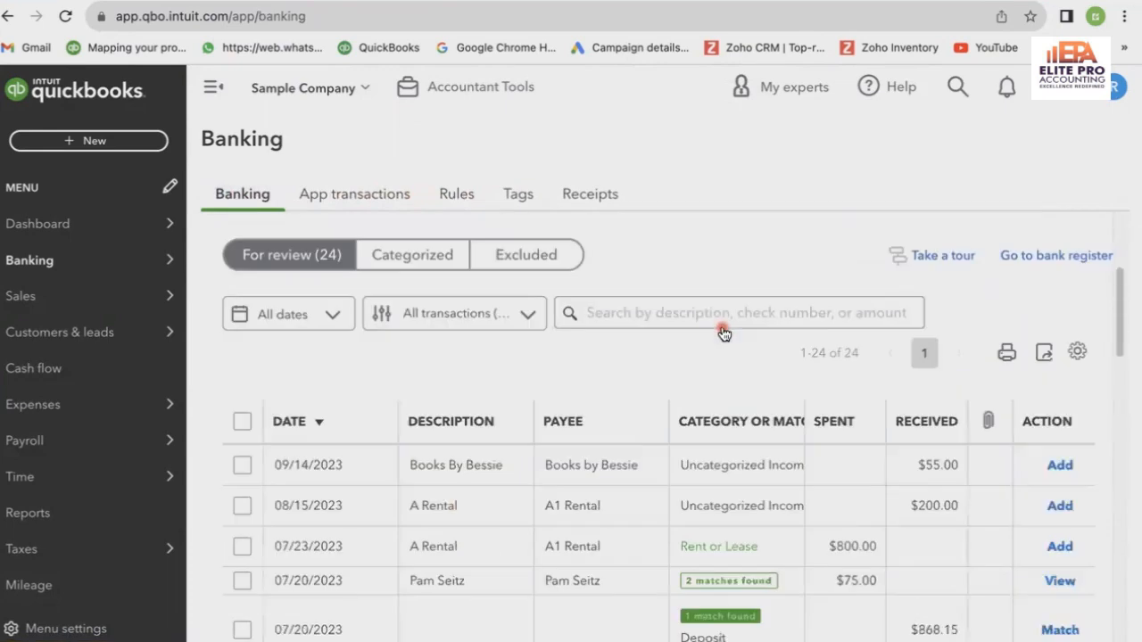
click(416, 242)
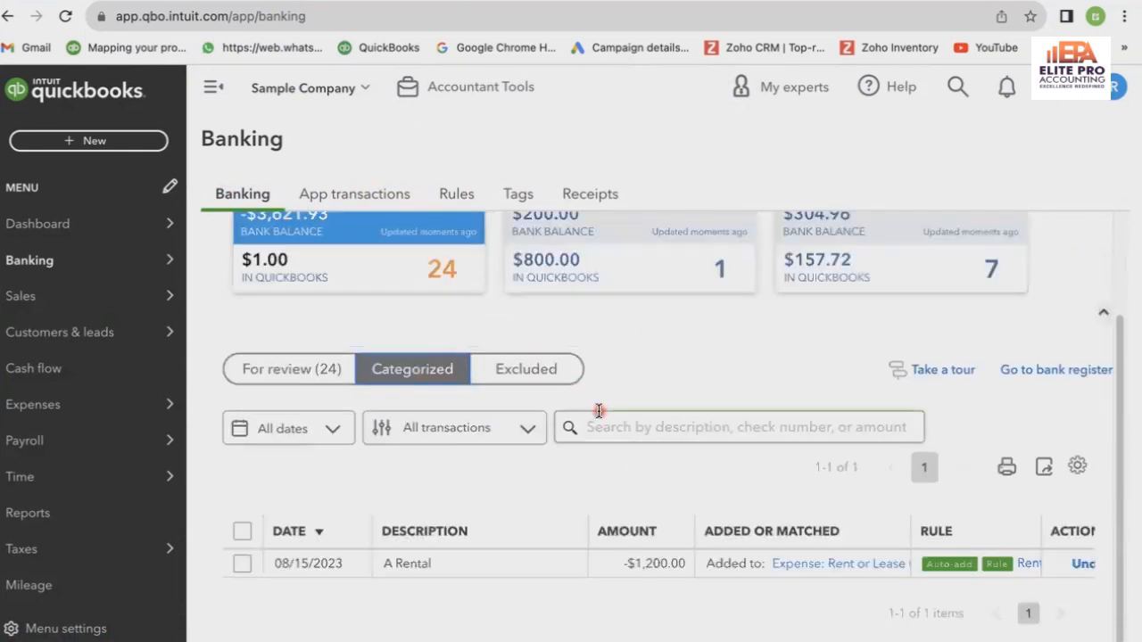
click(319, 378)
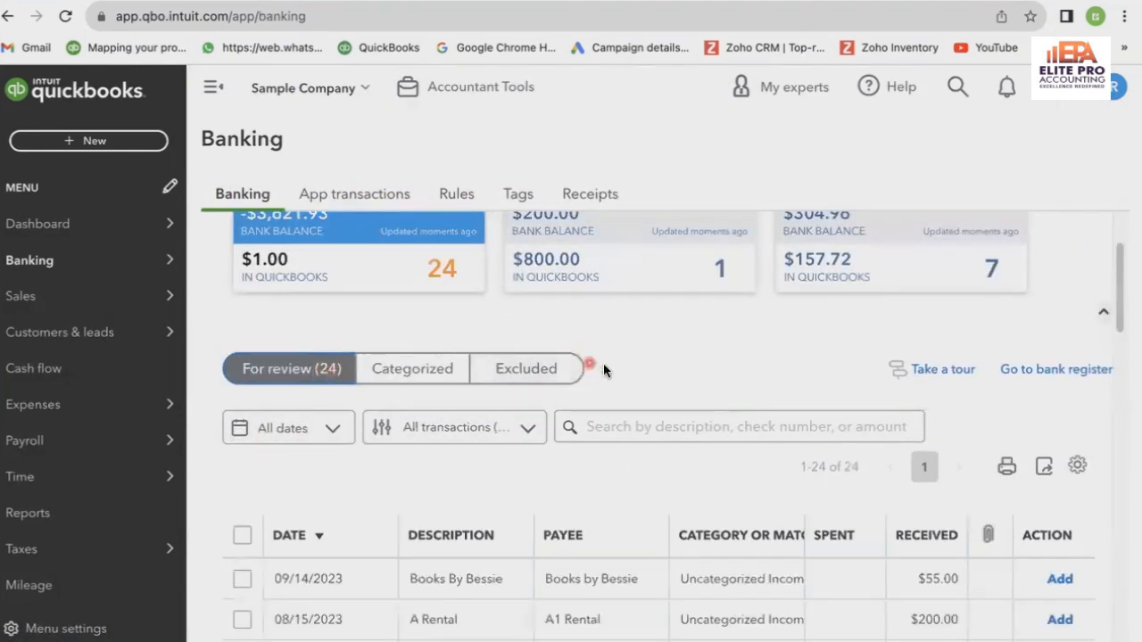
scroll(603, 365, down, 5)
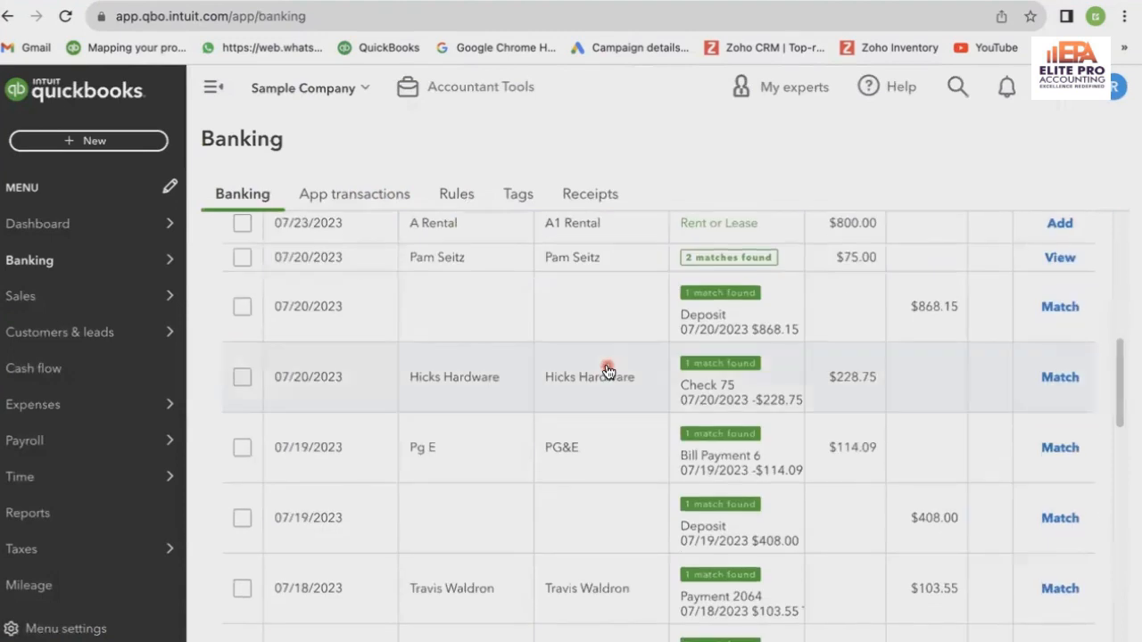
scroll(607, 371, down, 4)
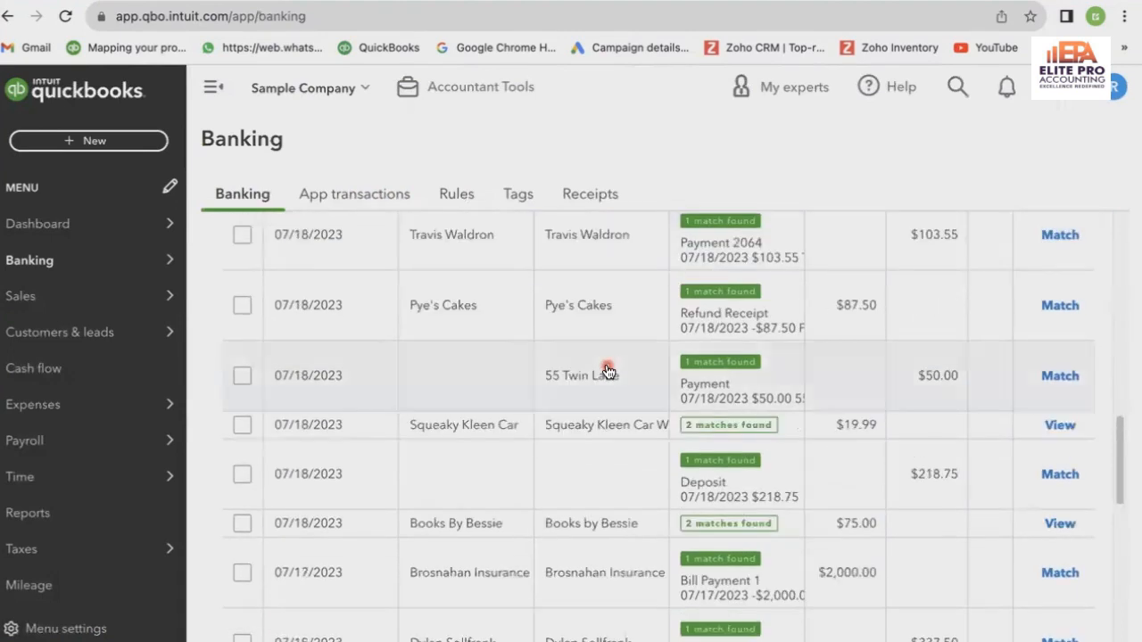
scroll(606, 371, down, 8)
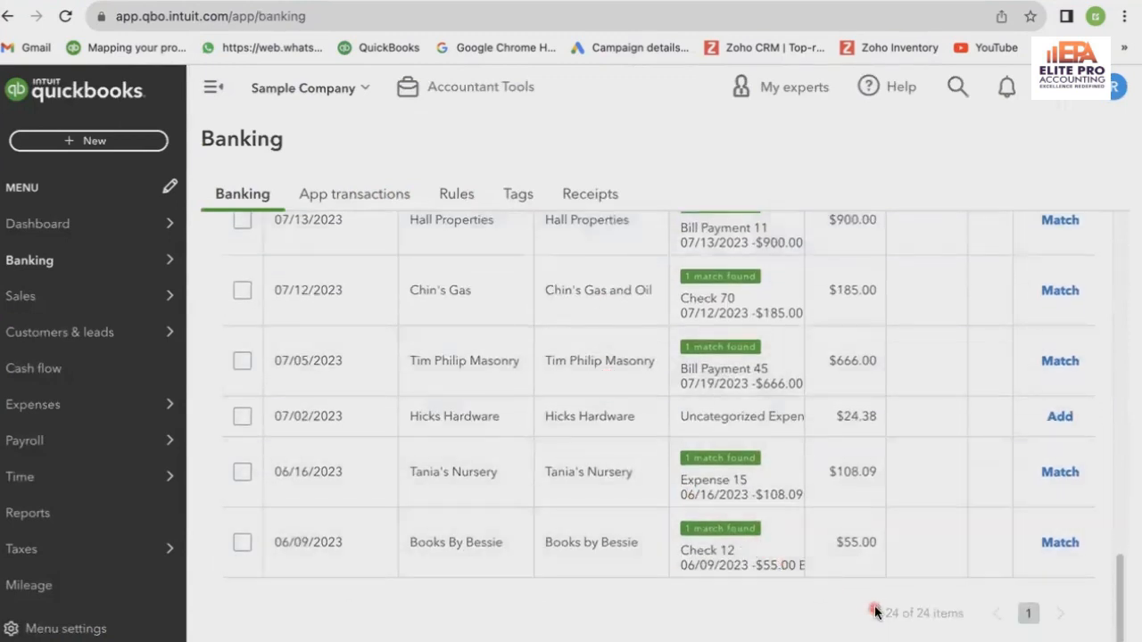
scroll(648, 475, up, 4)
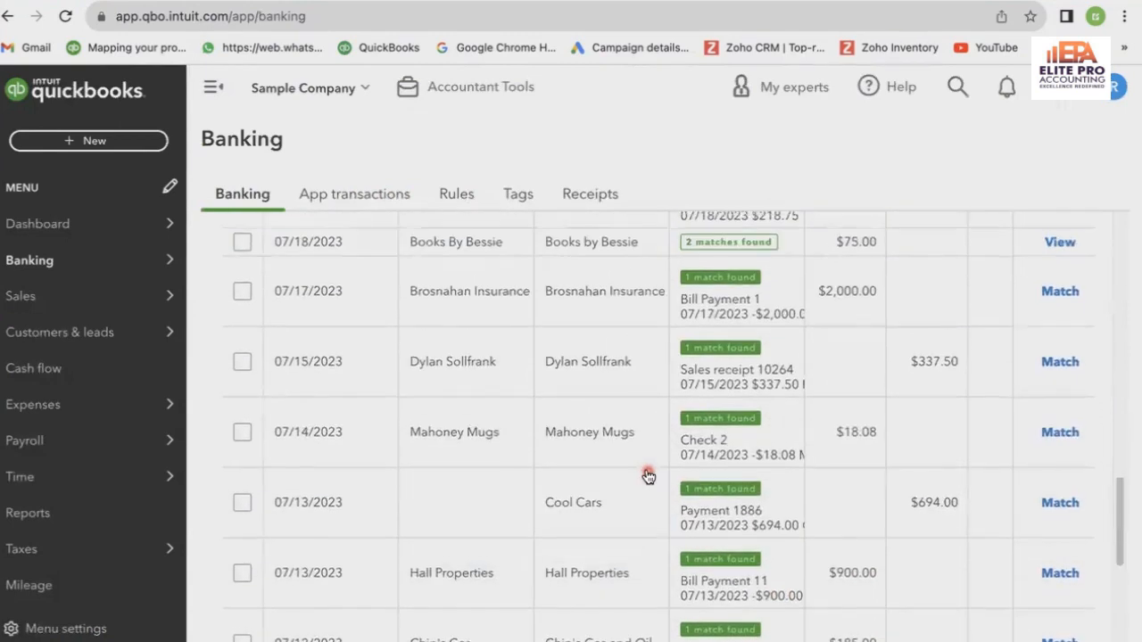
scroll(648, 475, up, 10)
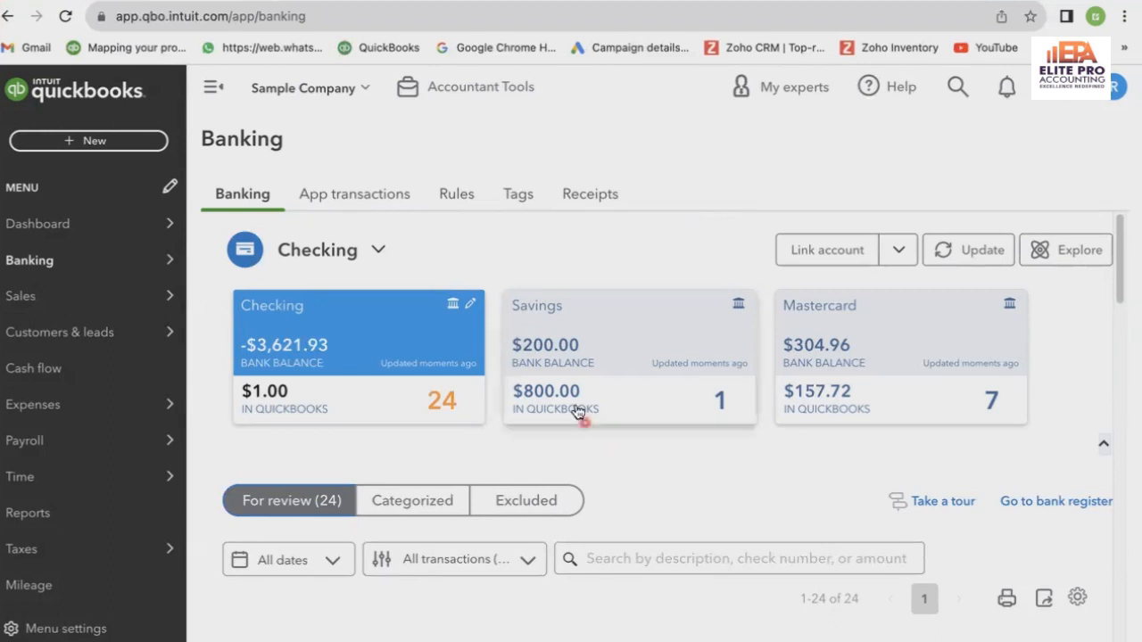
Step: Return to the bank rules list and try to move the Savings transfer rule above the Rental Expense rule in priority
click(455, 204)
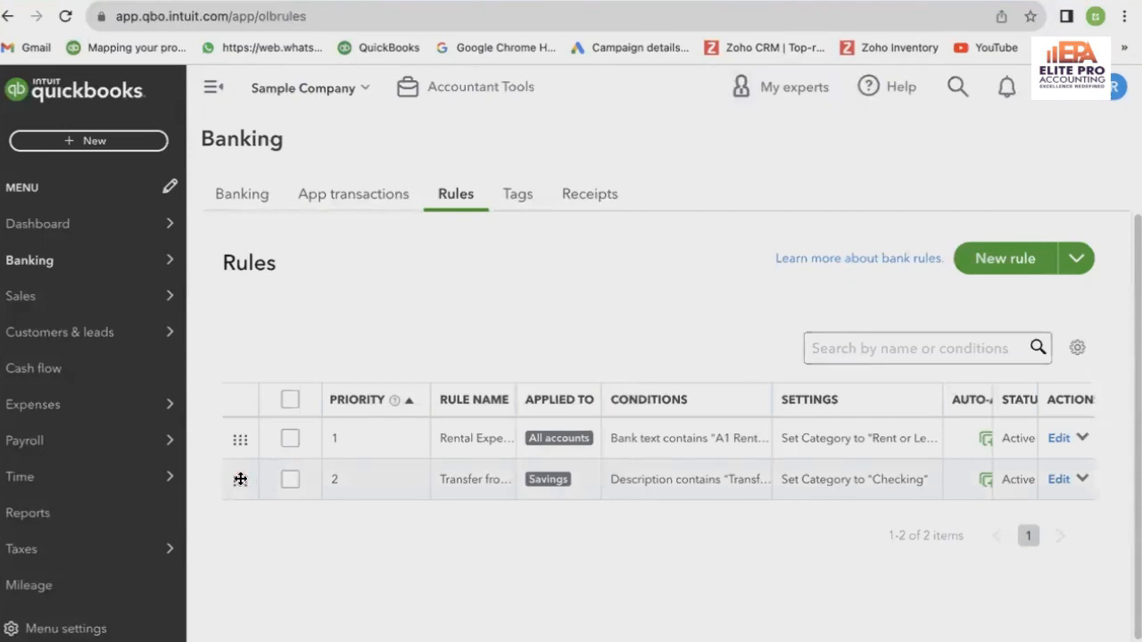
drag(241, 480, 237, 427)
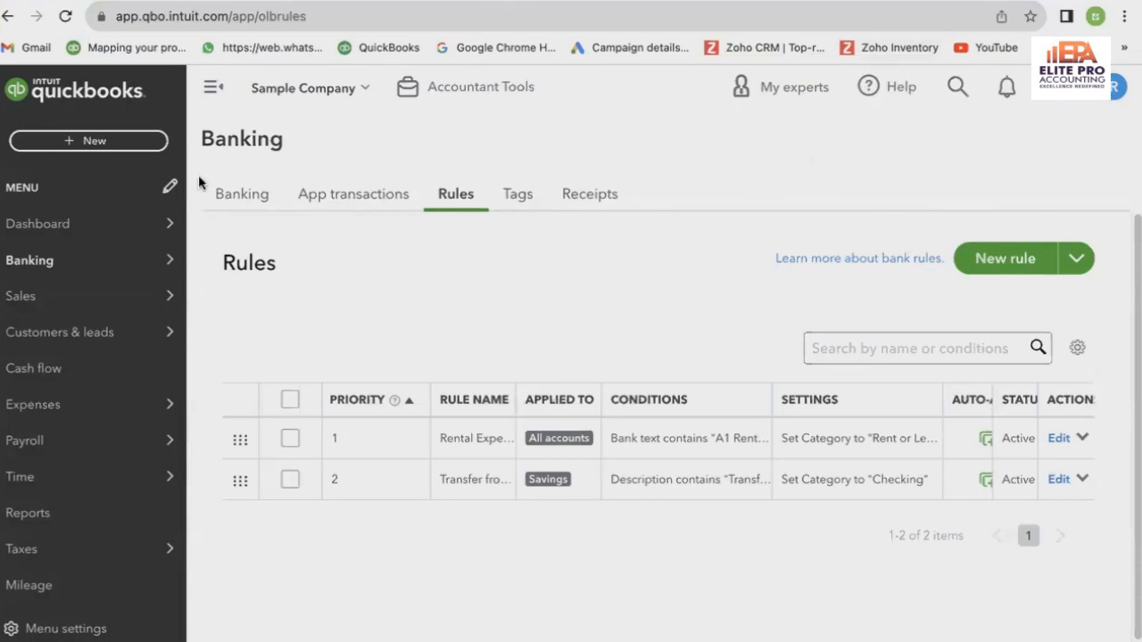
click(153, 146)
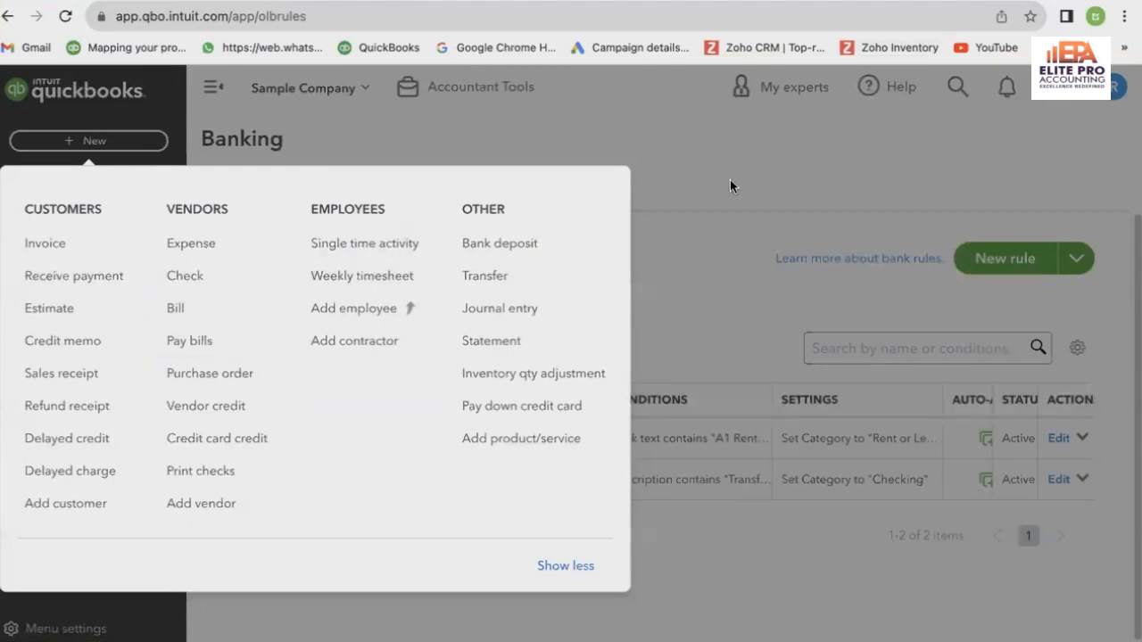
click(825, 166)
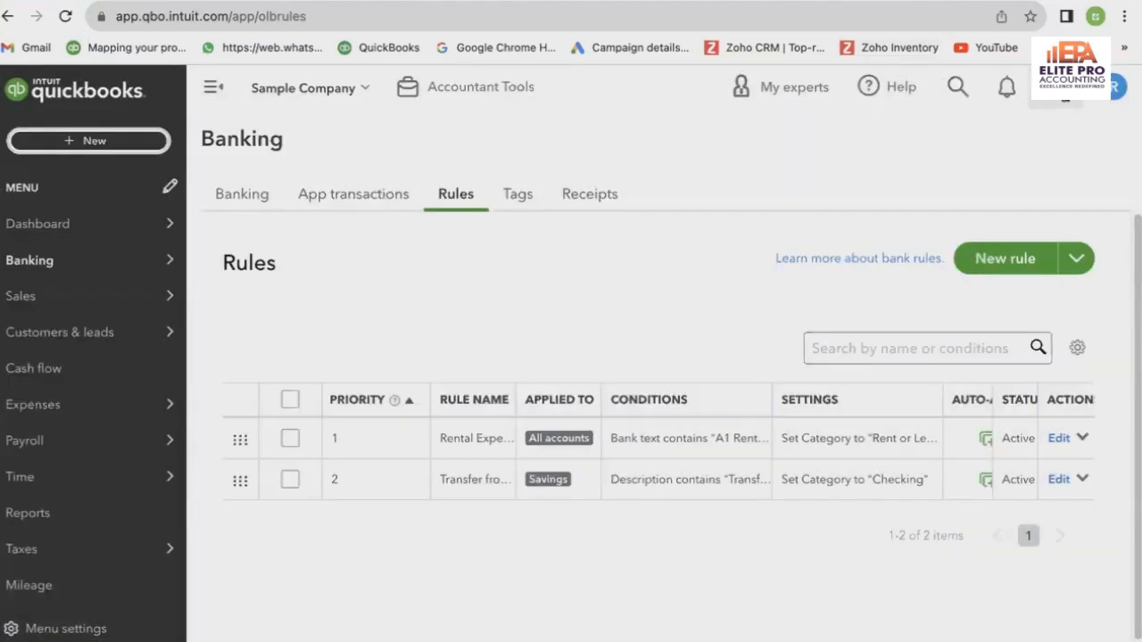
Step: Open the Monthly Building Lease template from the recurring transactions list and dismiss the vendor payment promotion
click(1064, 89)
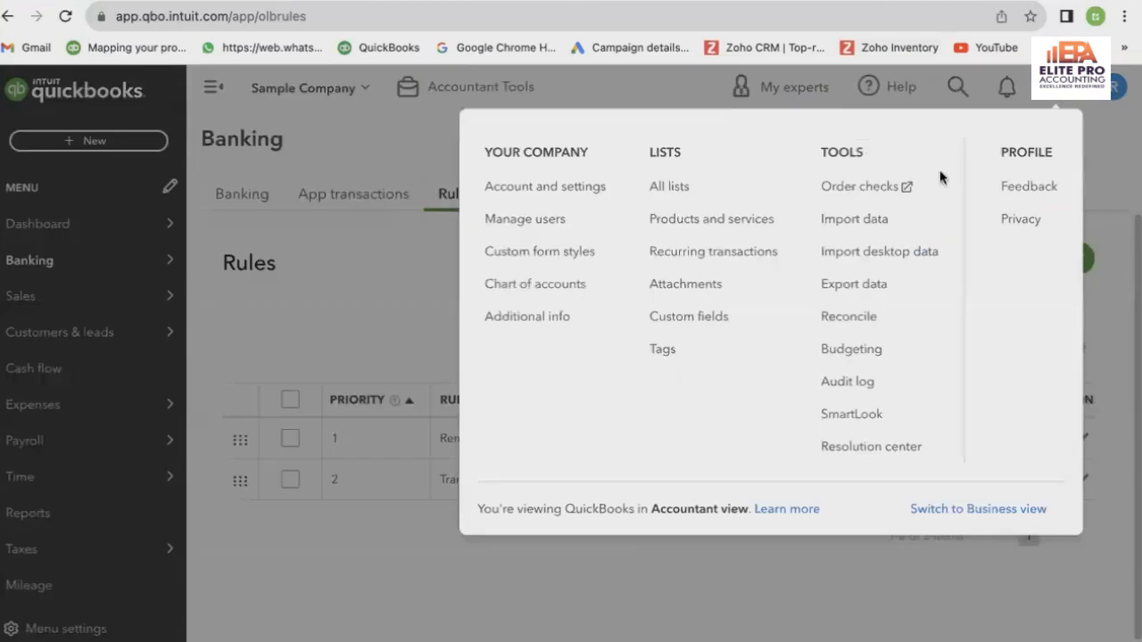
click(669, 259)
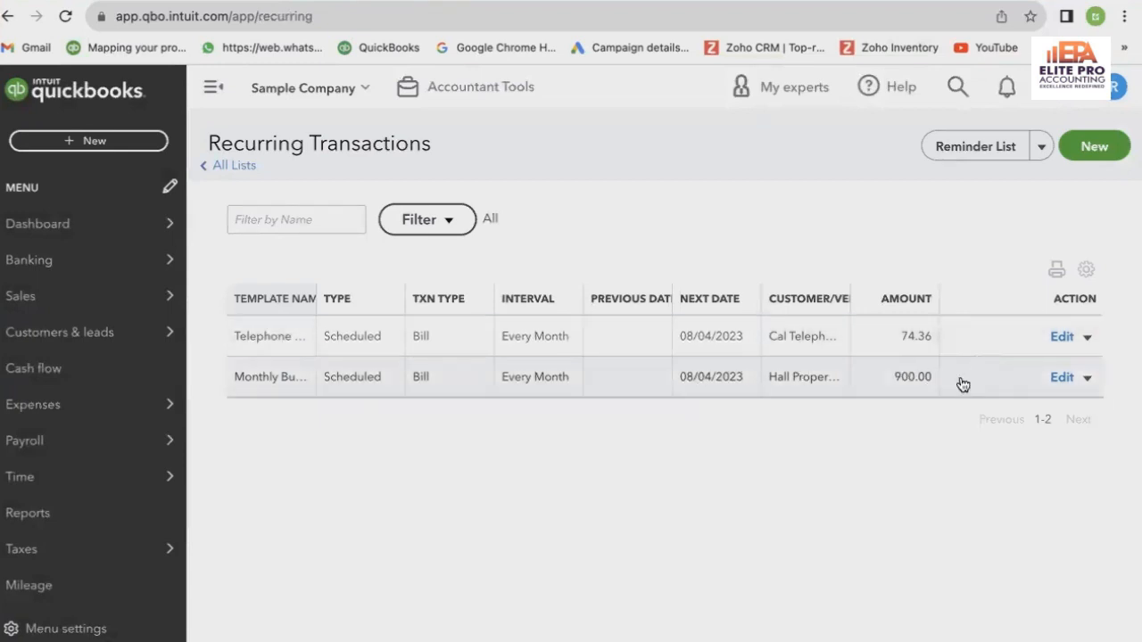
click(1064, 377)
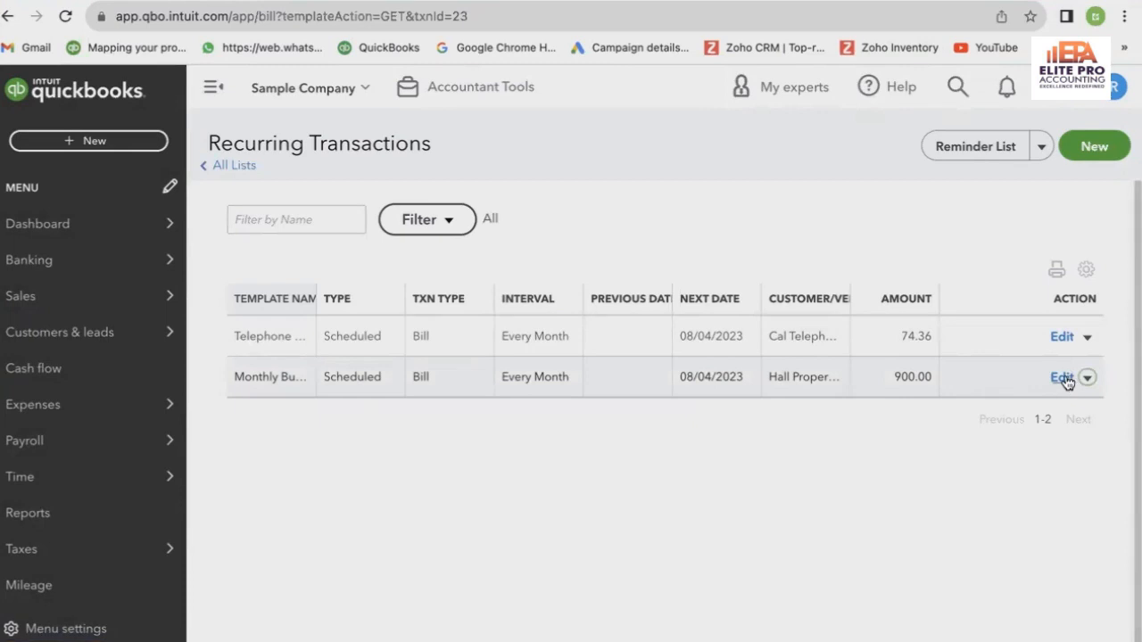
click(1063, 379)
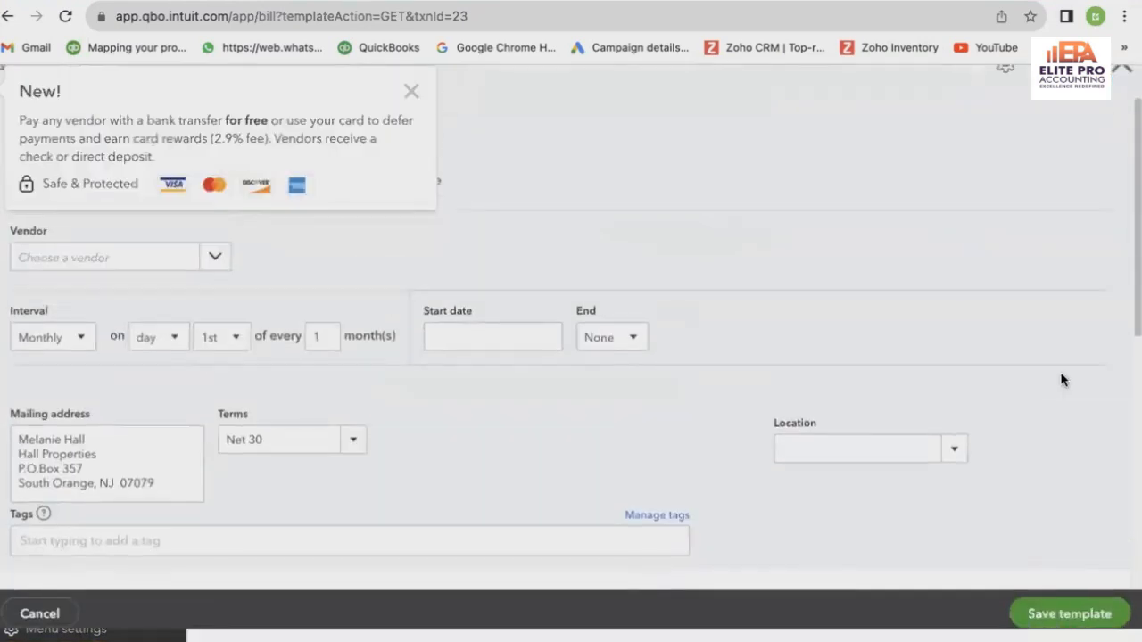
click(416, 91)
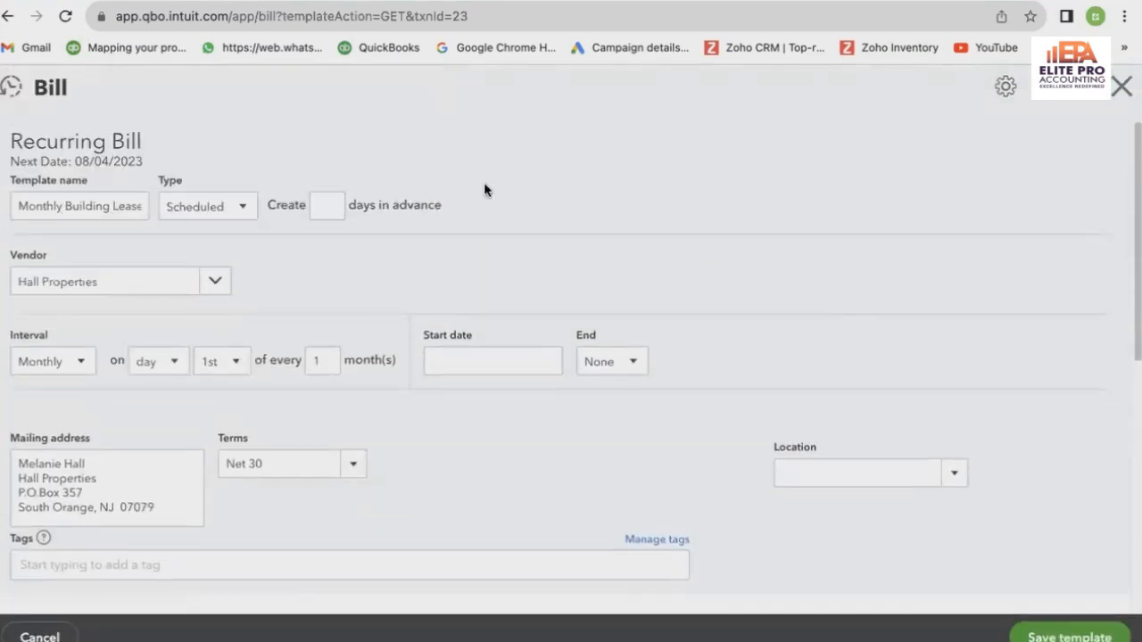
Step: Examine the lease template's type options, monthly schedule, terms and category lines, and close it without saving
scroll(502, 220, down, 3)
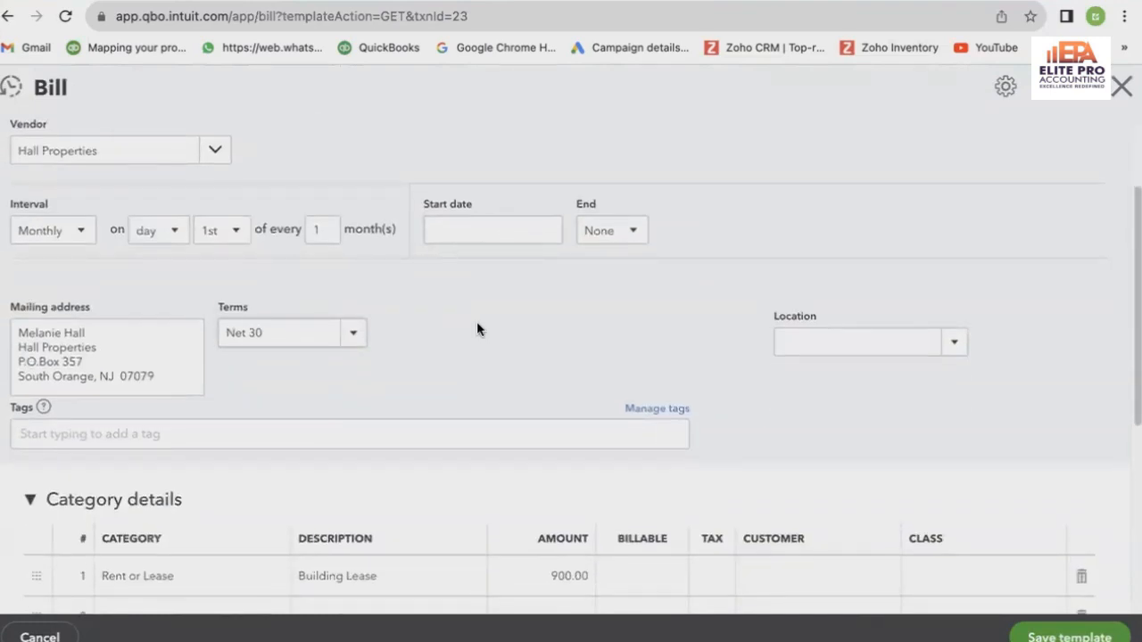
scroll(477, 327, up, 3)
scroll(476, 326, down, 10)
scroll(478, 329, up, 10)
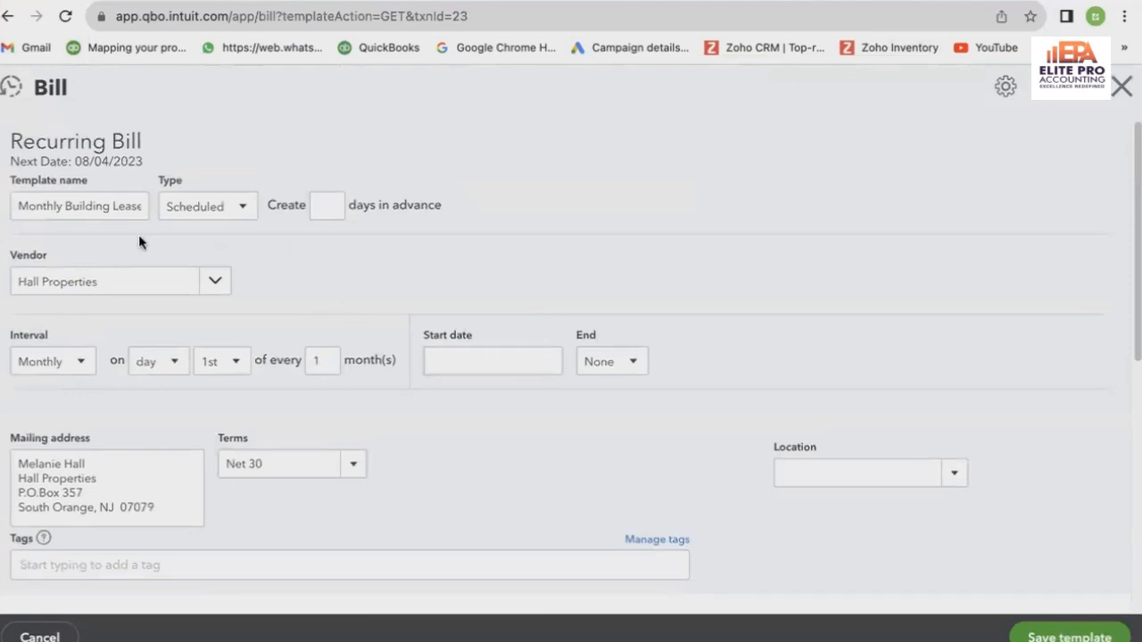
click(212, 219)
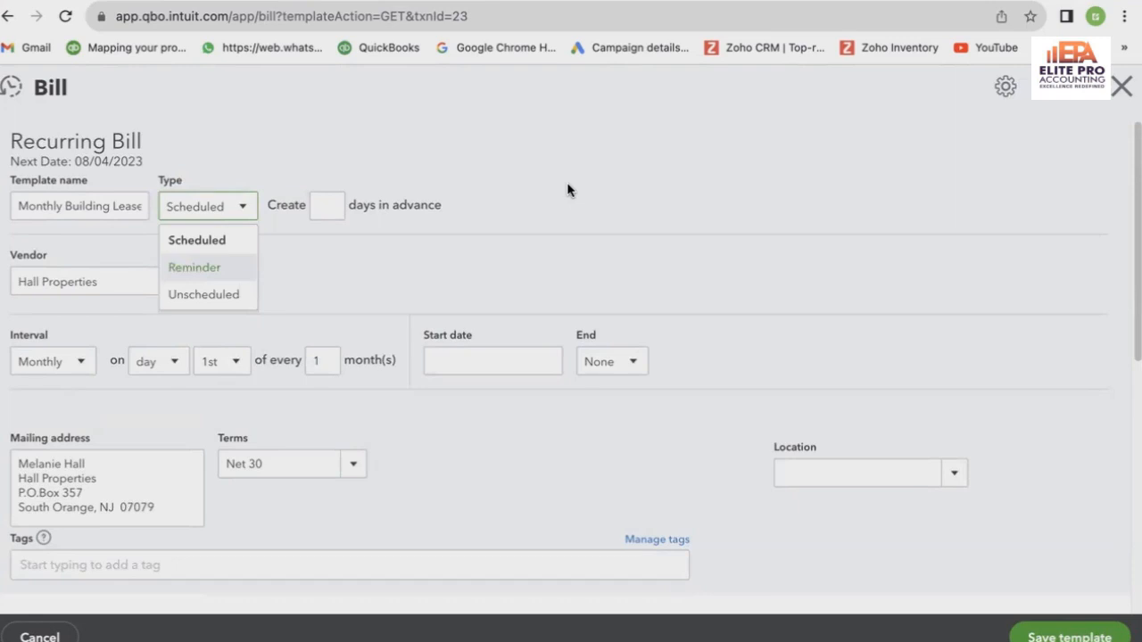
click(325, 328)
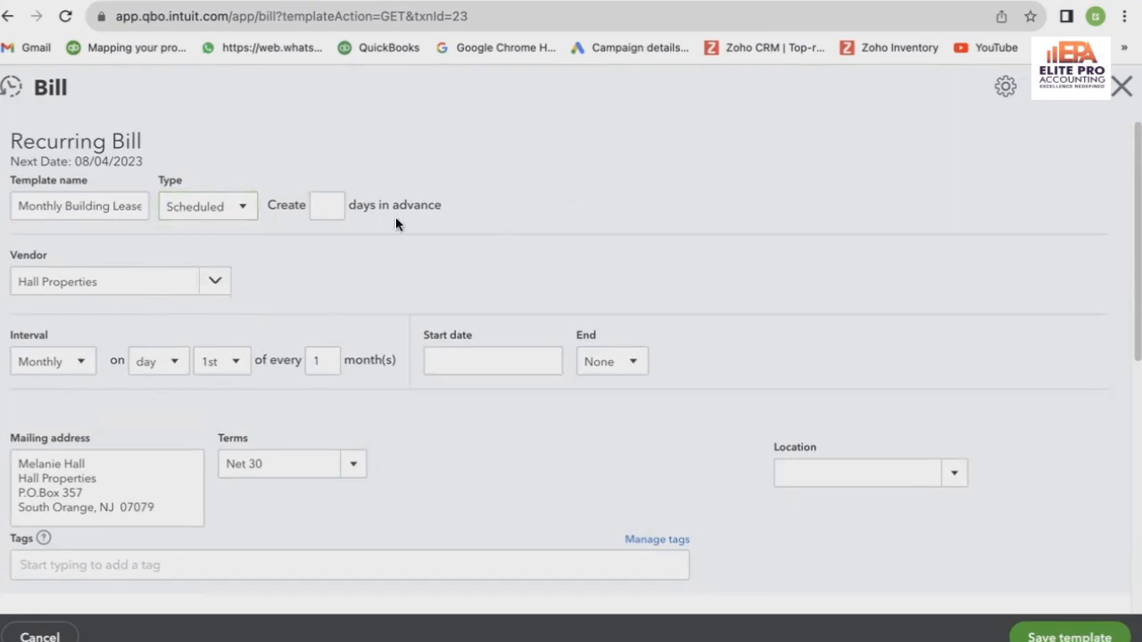
scroll(922, 482, down, 5)
scroll(888, 500, down, 2)
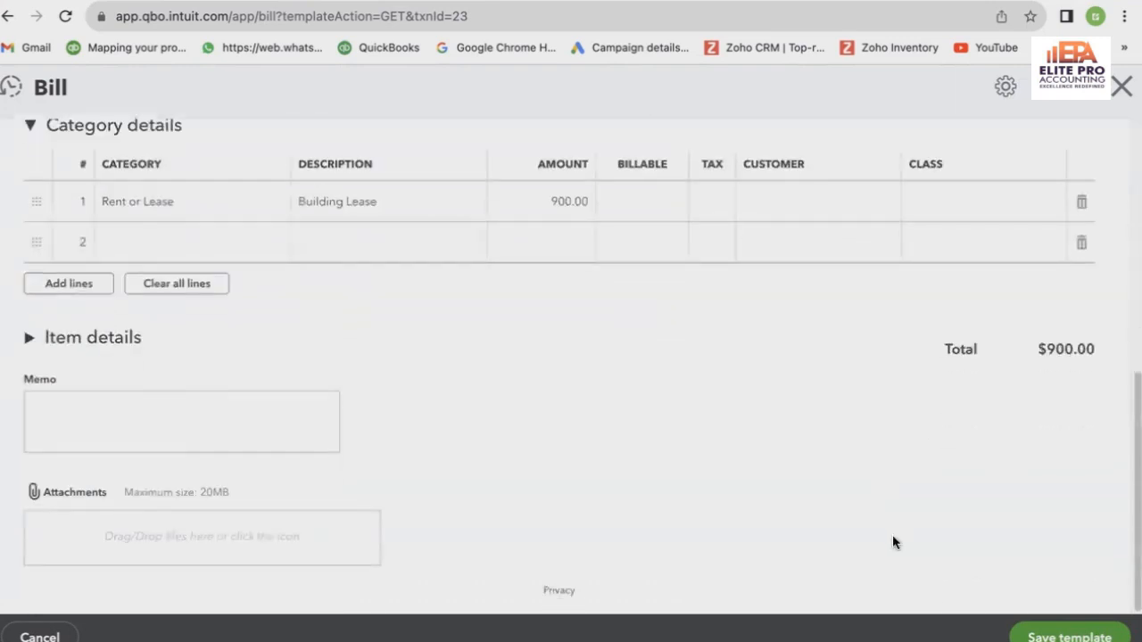
scroll(896, 526, up, 4)
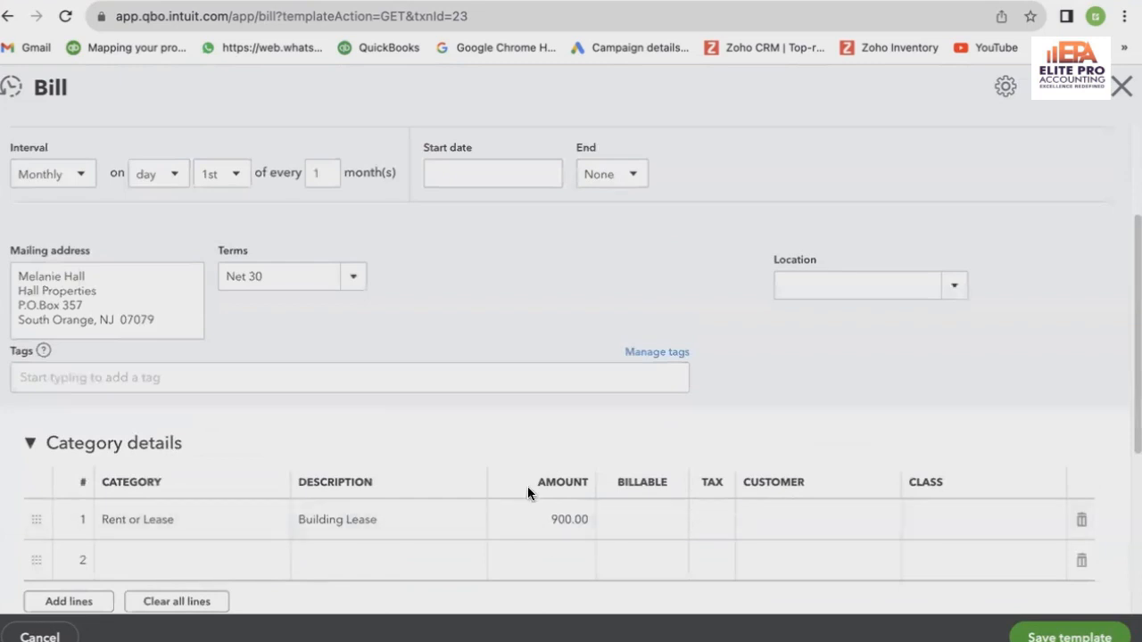
scroll(742, 350, down, 4)
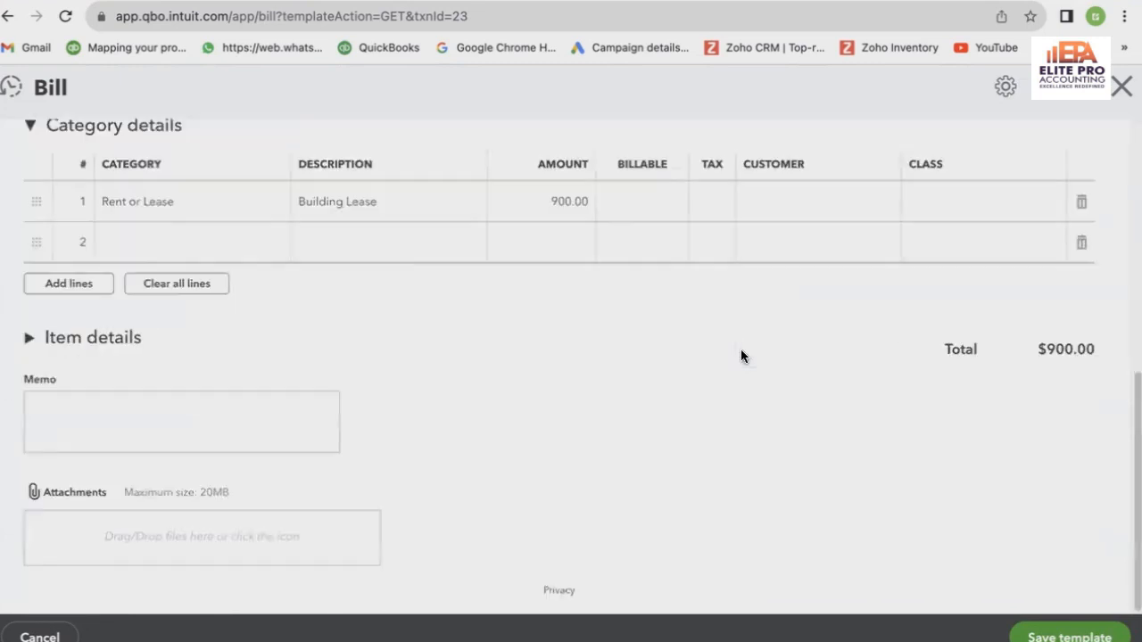
click(1122, 84)
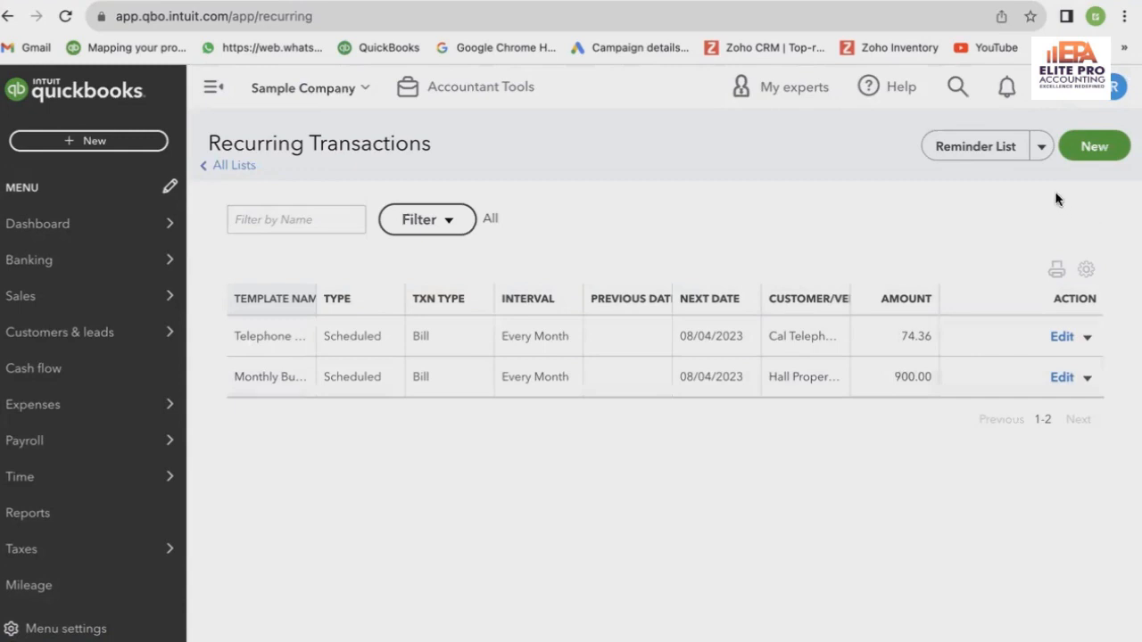
Step: Reopen the Monthly Building Lease recurring template, close it, and return to the Banking page's transactions
click(1061, 378)
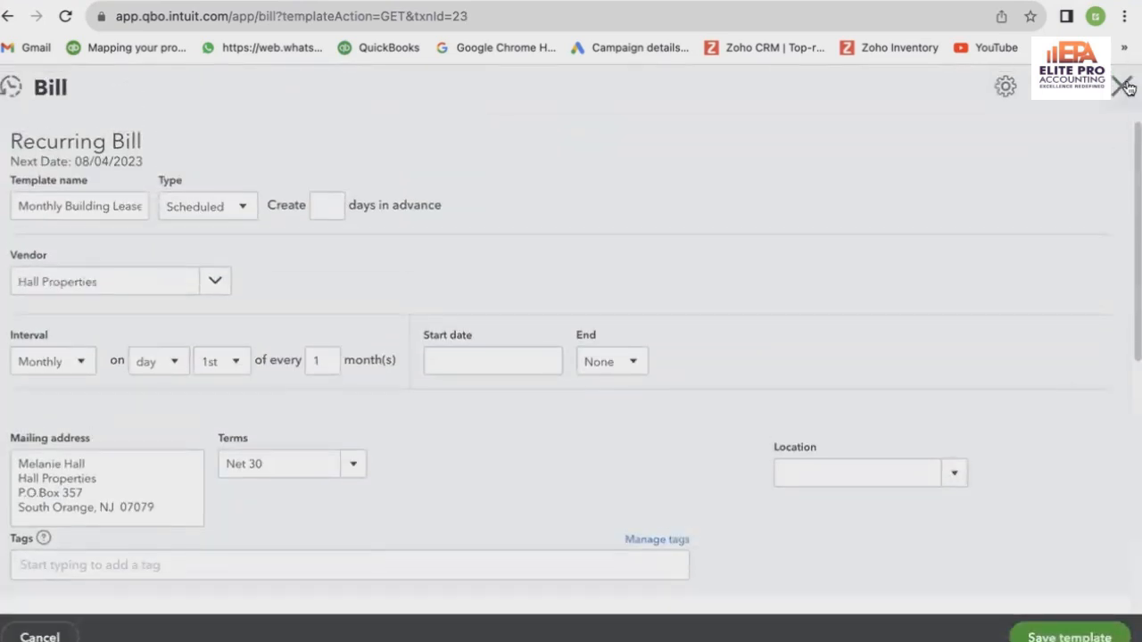
click(1126, 87)
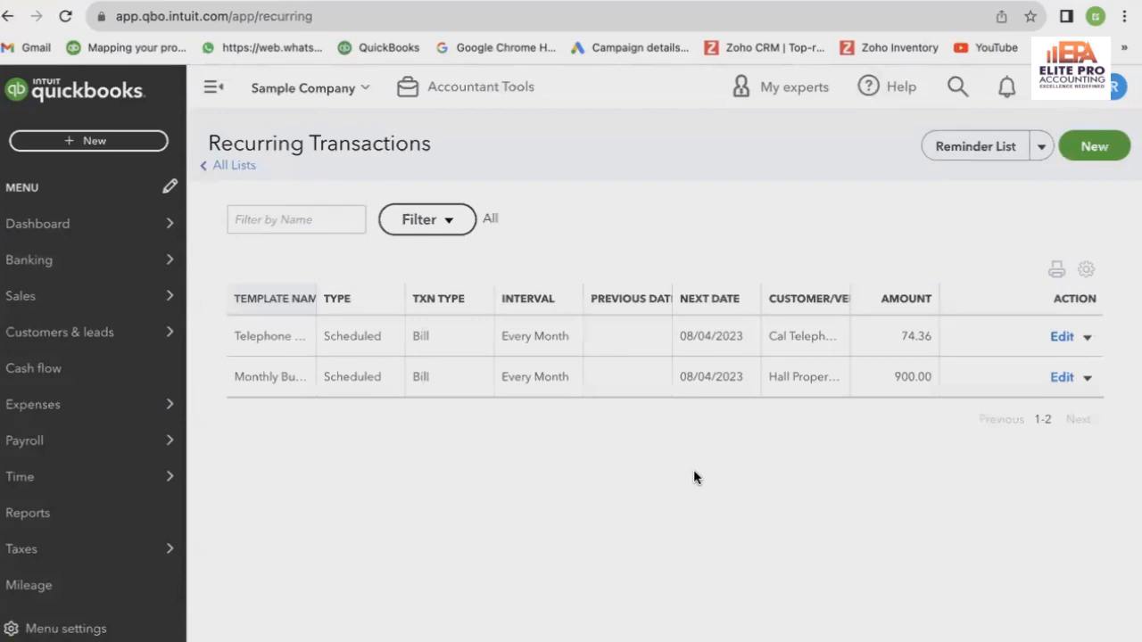
mouse_move(140, 276)
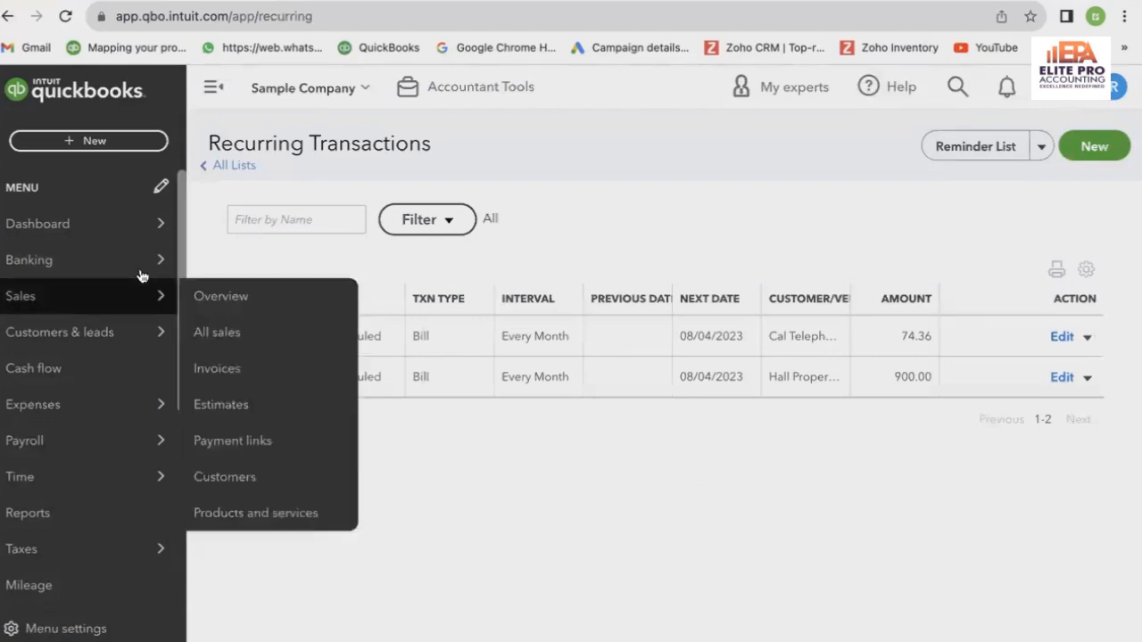
mouse_move(161, 260)
click(217, 259)
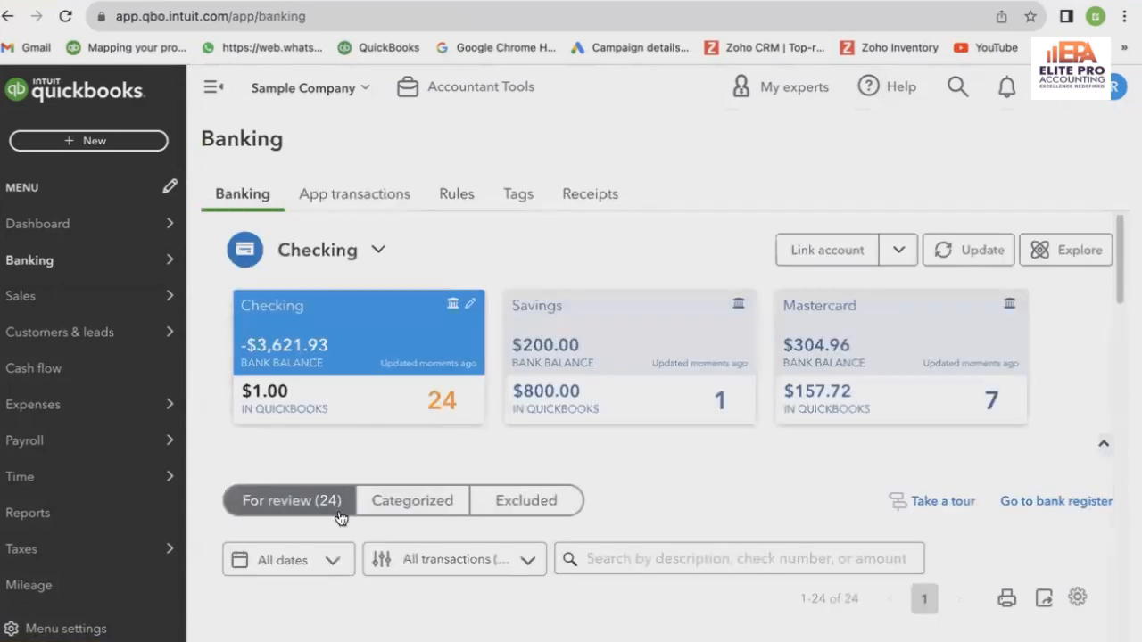
Step: Show the Checking account's categorized transactions and open the Rent or Lease expense behind the 08/15/2023 A Rental transaction
click(400, 505)
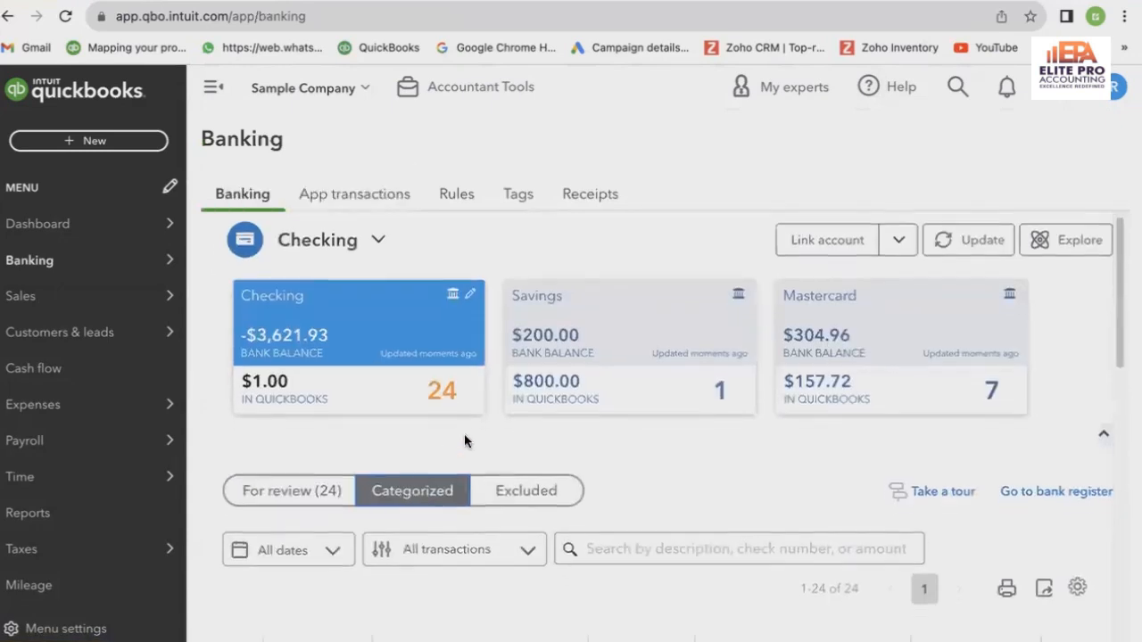
scroll(464, 435, down, 1)
scroll(463, 434, down, 2)
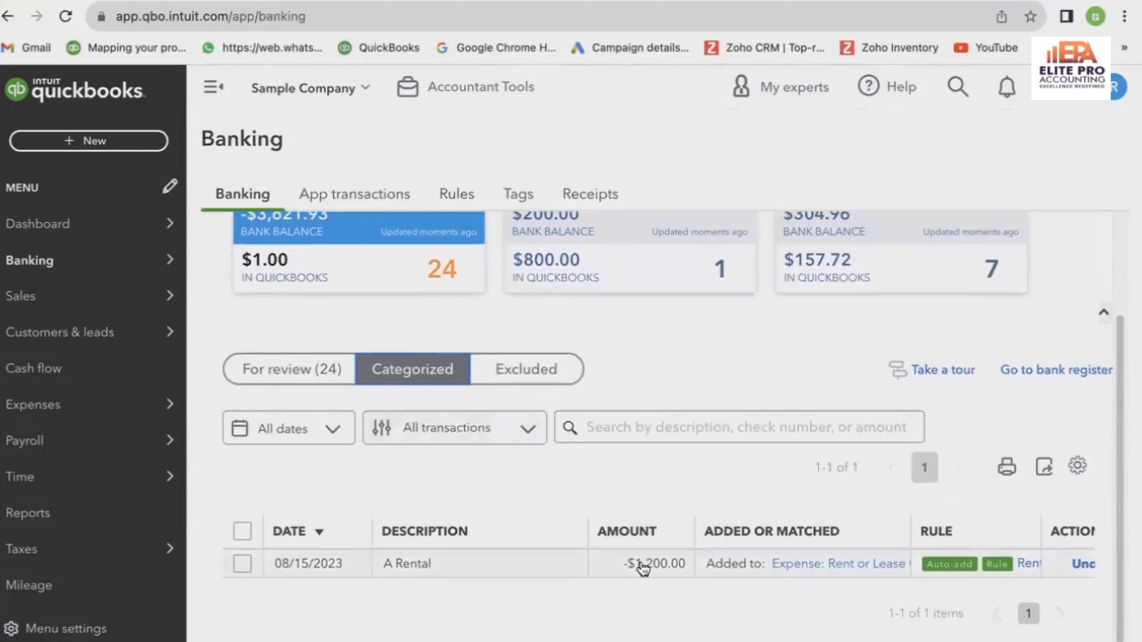
click(398, 561)
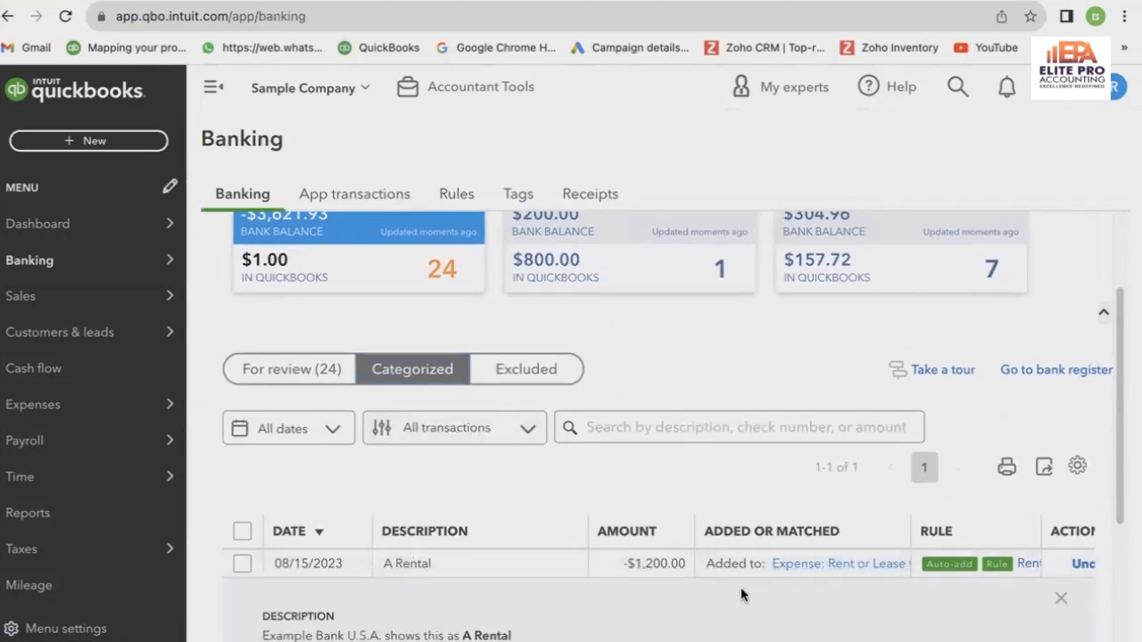
click(802, 564)
scroll(802, 562, down, 2)
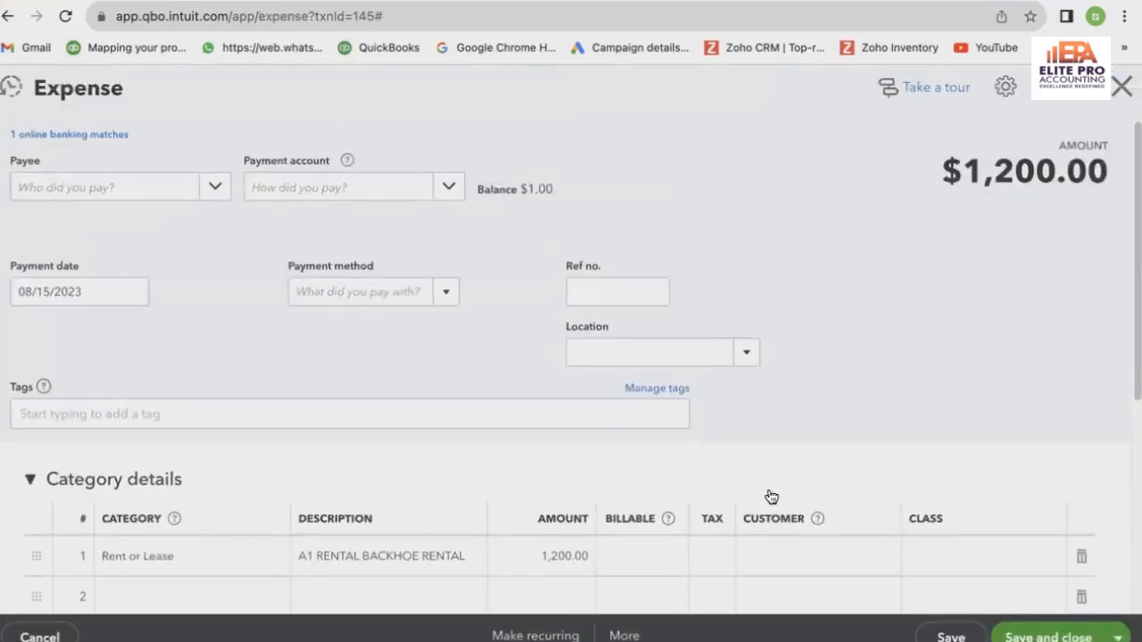
Step: Examine the recurring template form for the A1 Rental expense and leave it without saving
click(535, 636)
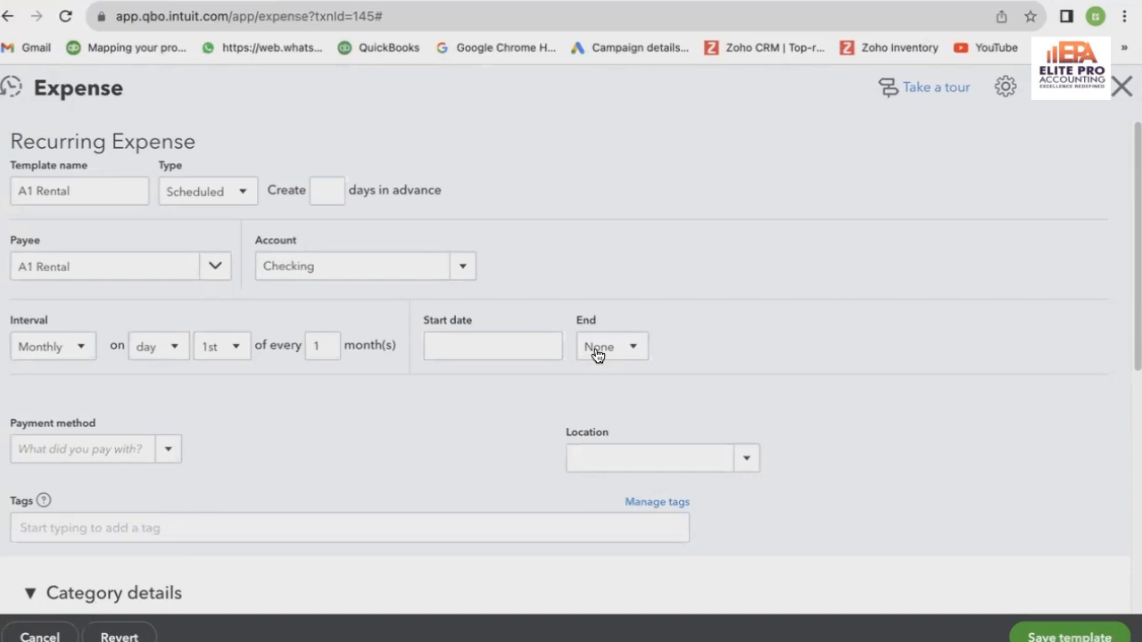
click(1125, 86)
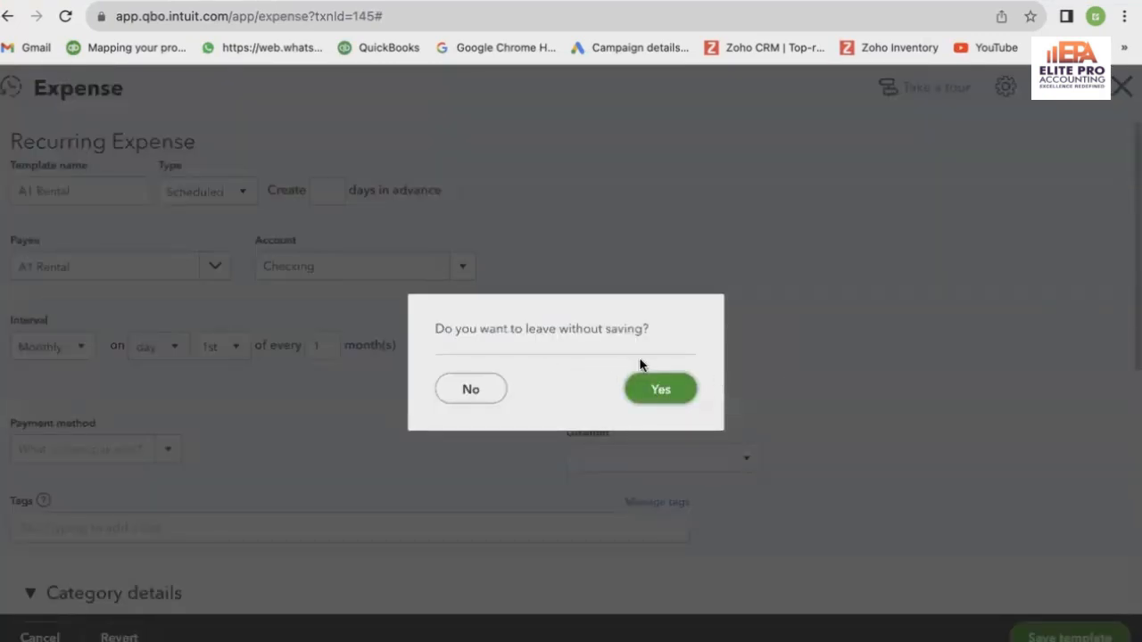
click(656, 393)
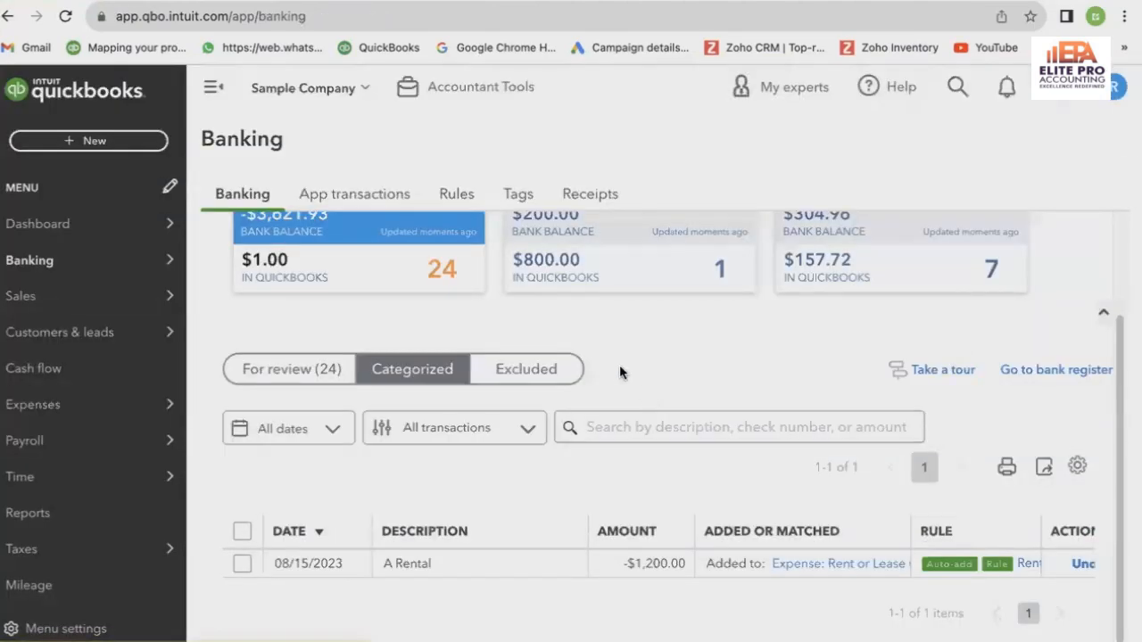
Step: Match the 07/18/2023 Pye's Cakes transaction of $87.50 awaiting review to its refund receipt
scroll(542, 374, up, 1)
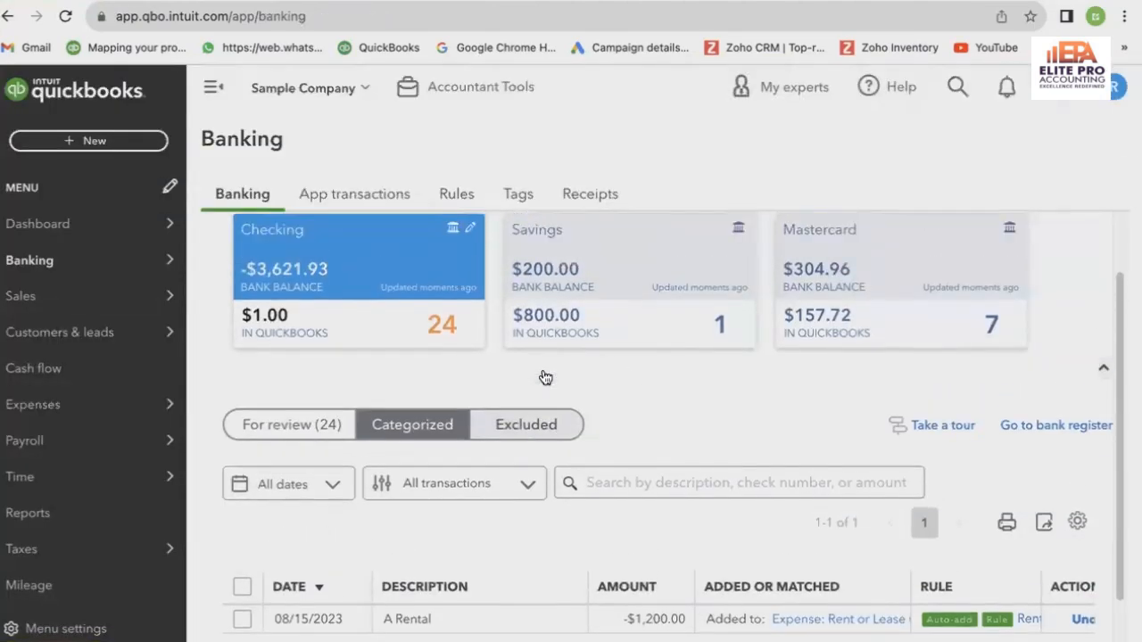
scroll(543, 375, down, 1)
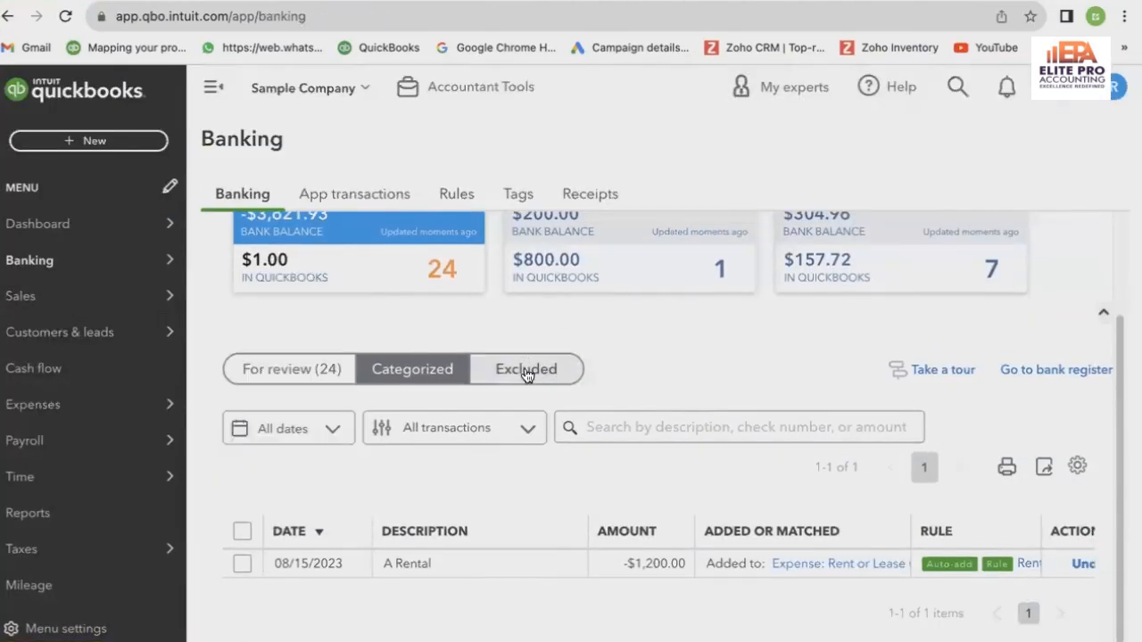
click(317, 370)
scroll(480, 334, down, 1)
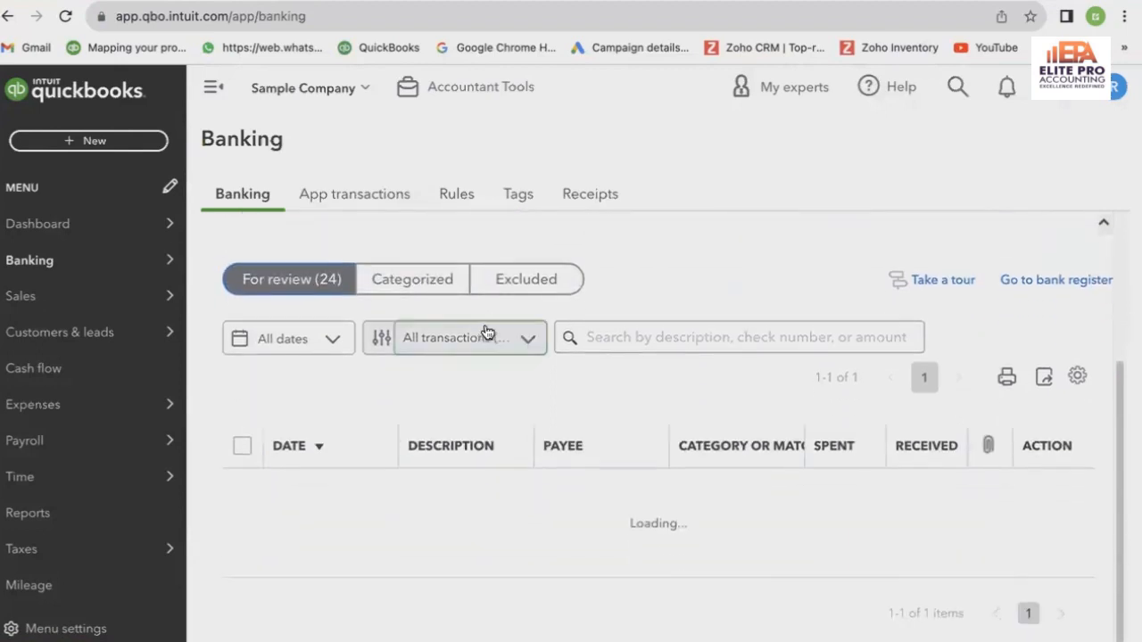
scroll(522, 438, down, 10)
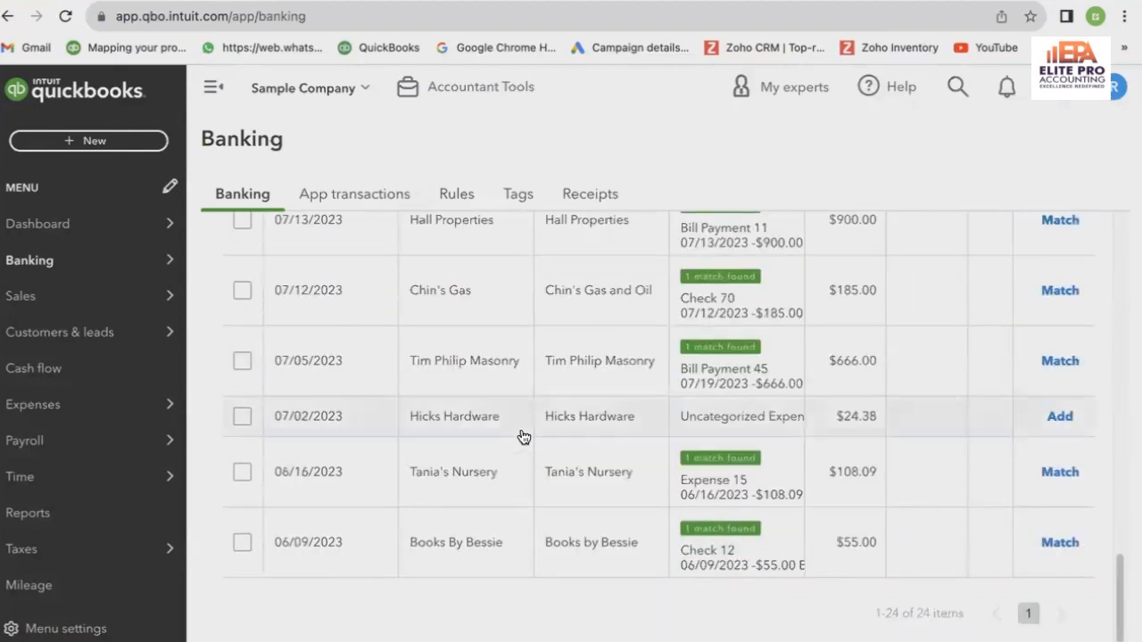
scroll(523, 438, up, 5)
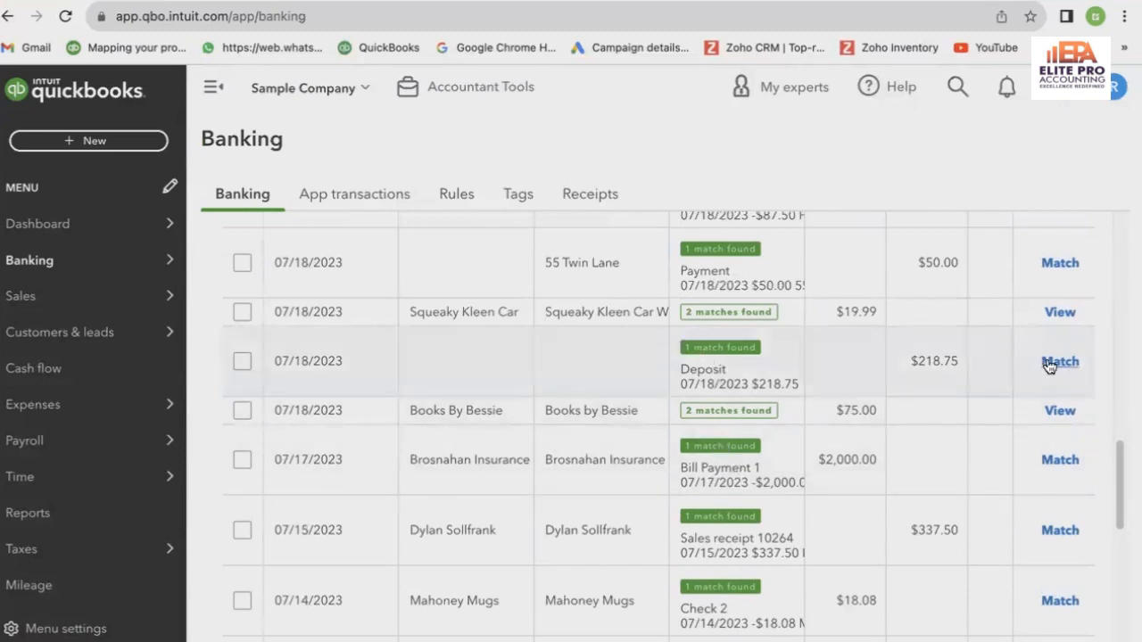
scroll(1046, 277, up, 1)
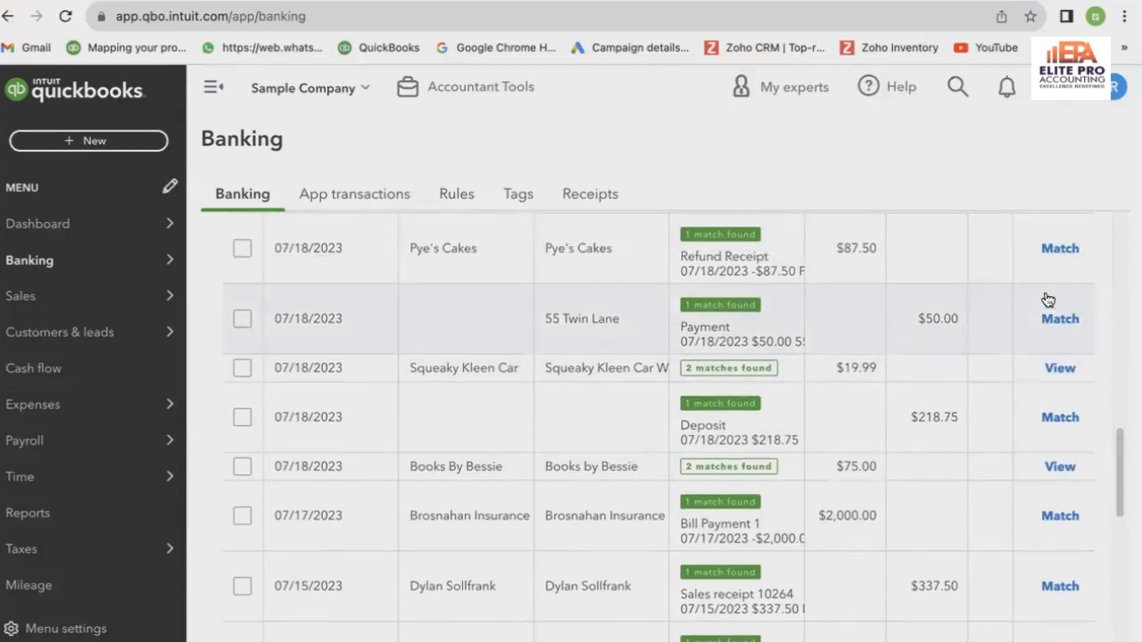
click(1058, 252)
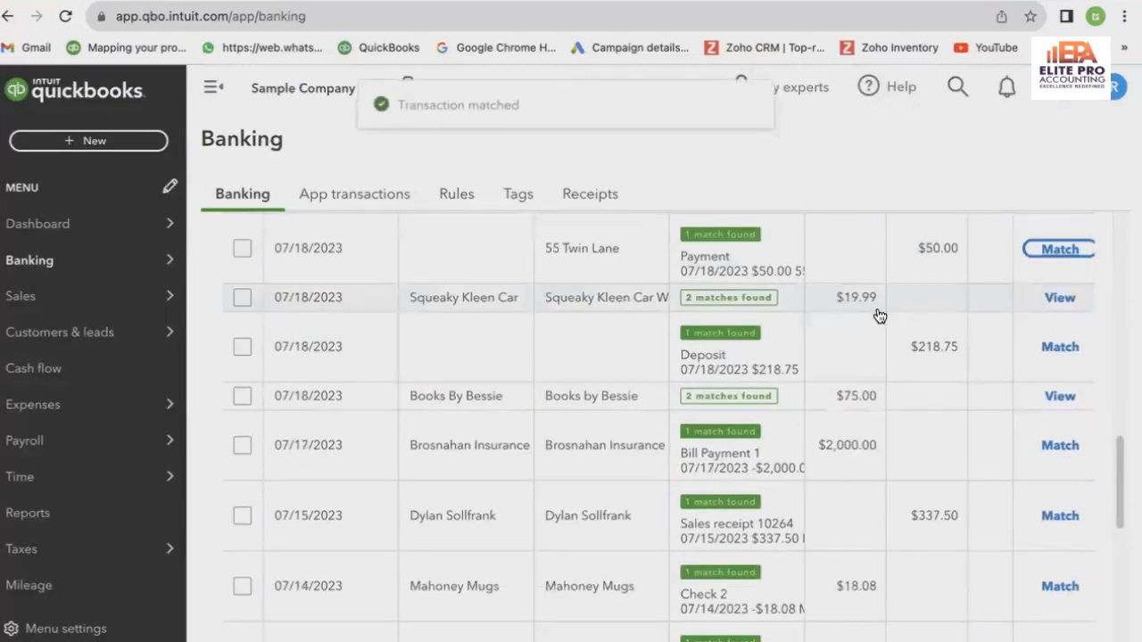
Step: Review the Checking account's remaining transactions awaiting review, comparing suggested matches with entries still needing to be added
scroll(878, 315, up, 5)
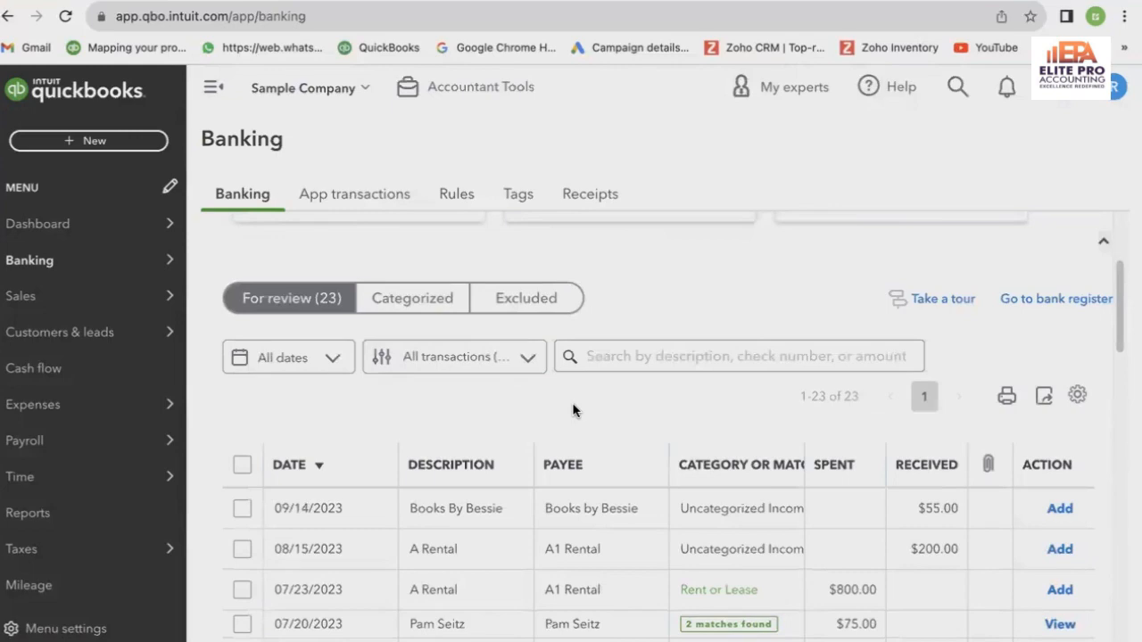
scroll(573, 410, up, 2)
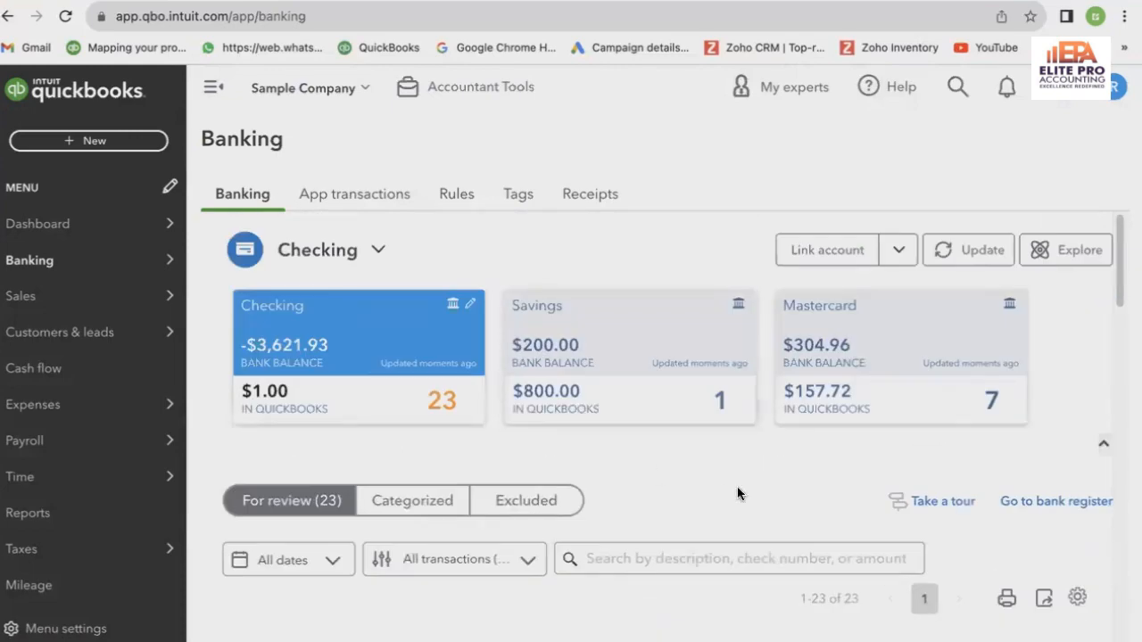
scroll(737, 486, down, 5)
scroll(737, 486, down, 5)
scroll(737, 486, up, 10)
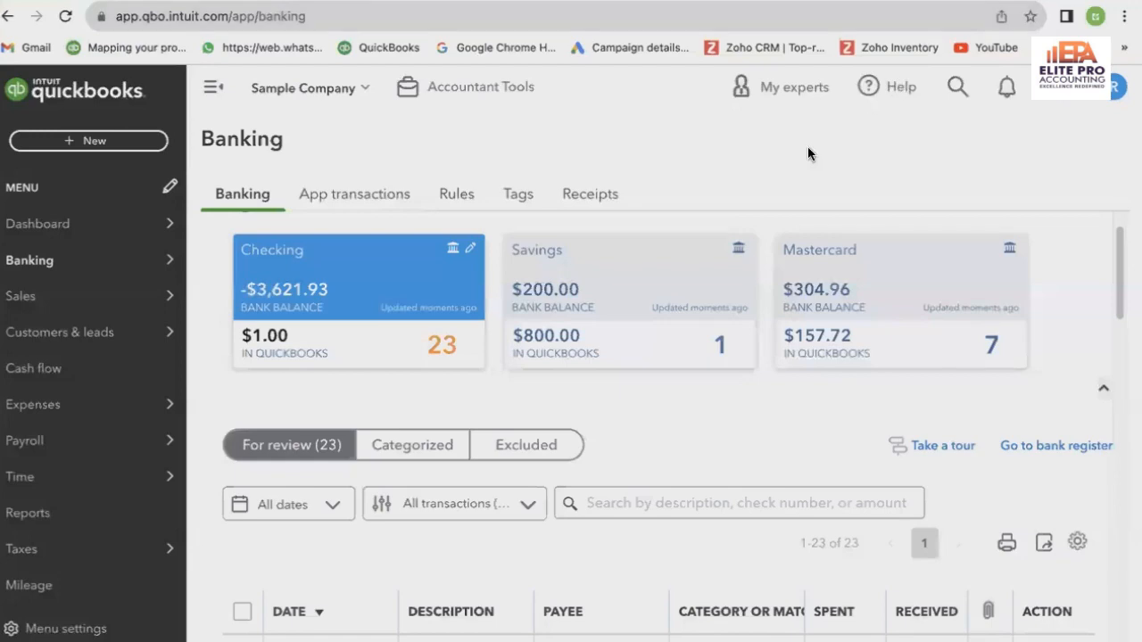
scroll(890, 280, down, 3)
scroll(890, 280, down, 10)
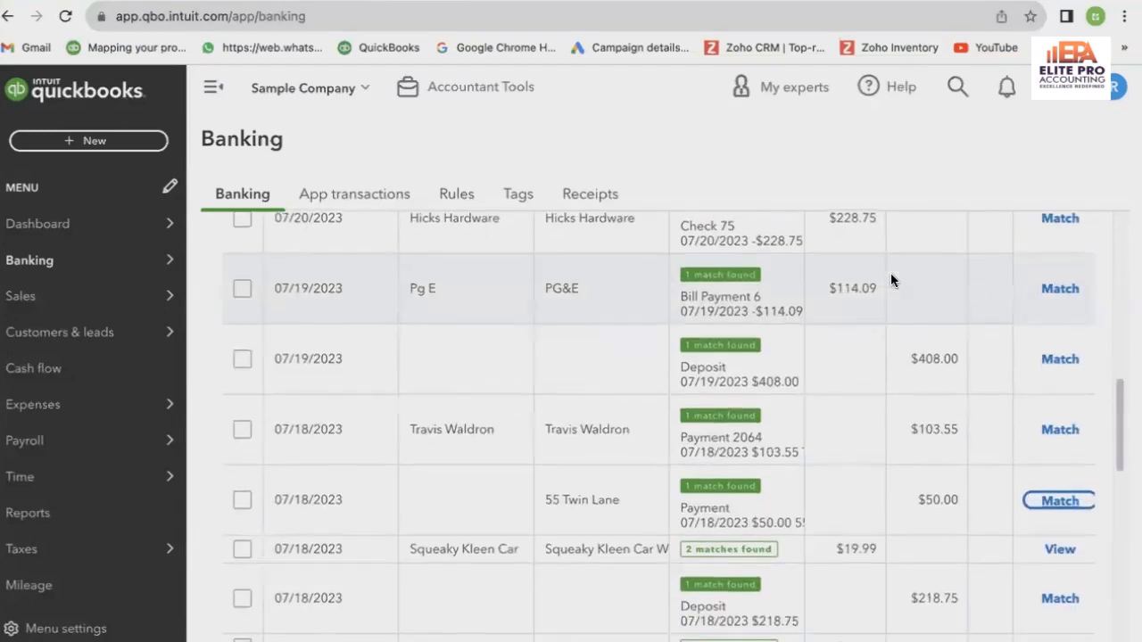
scroll(891, 280, up, 13)
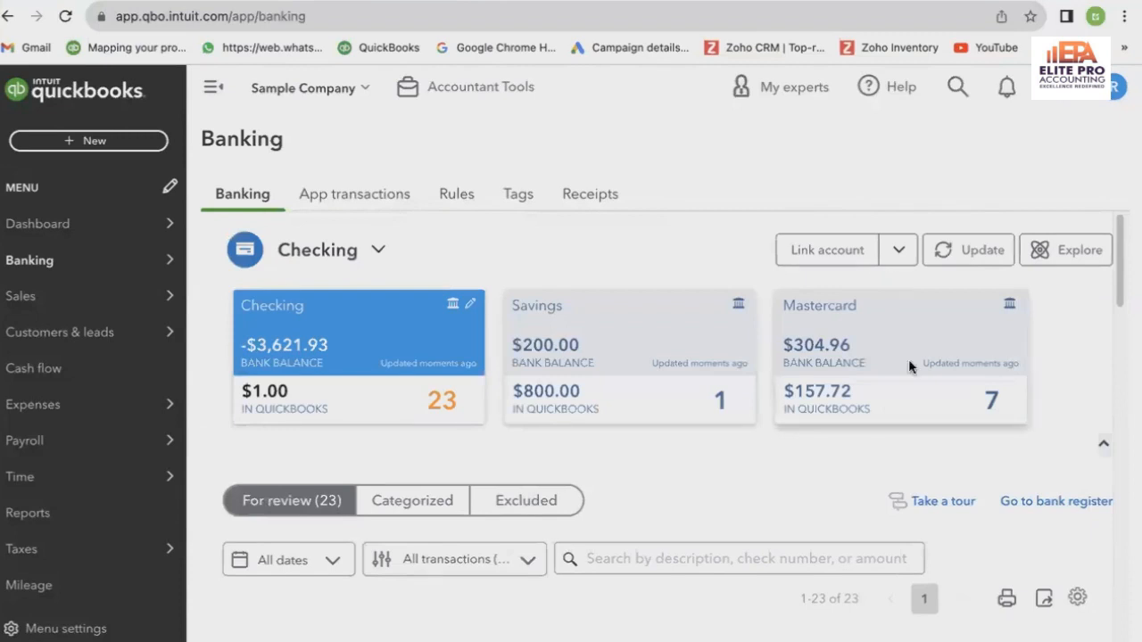
scroll(913, 365, down, 12)
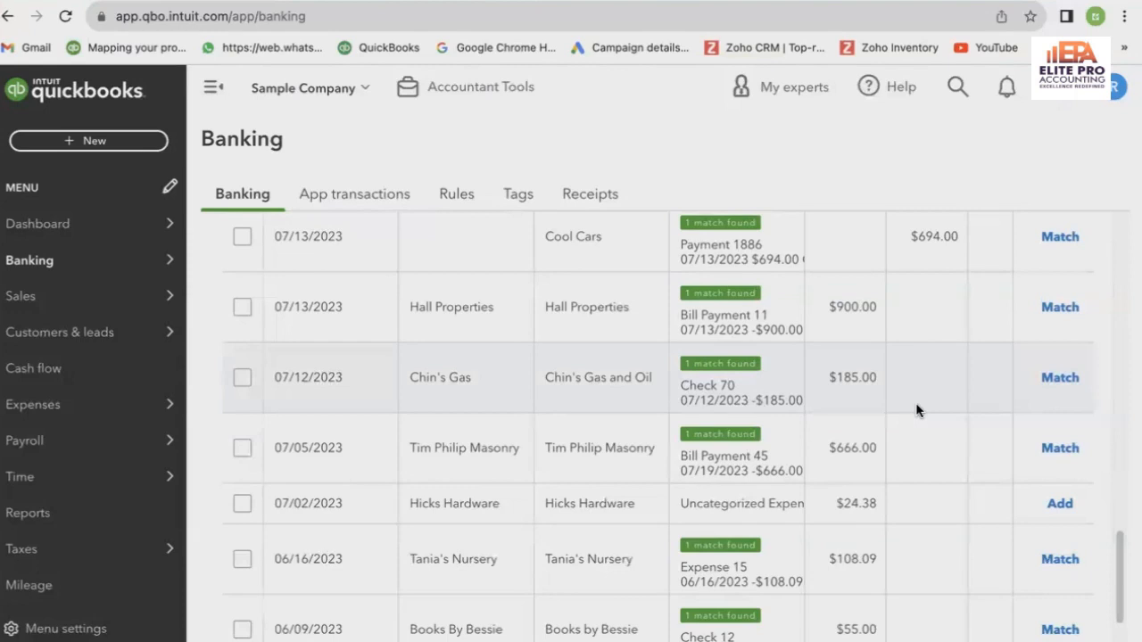
scroll(917, 410, down, 2)
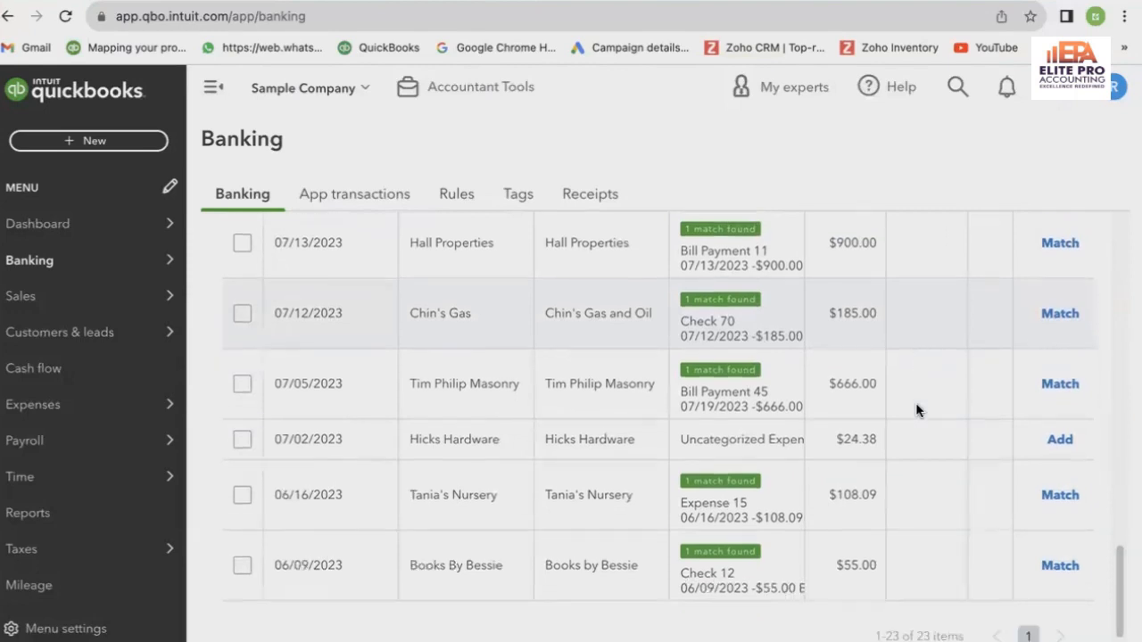
scroll(915, 411, up, 15)
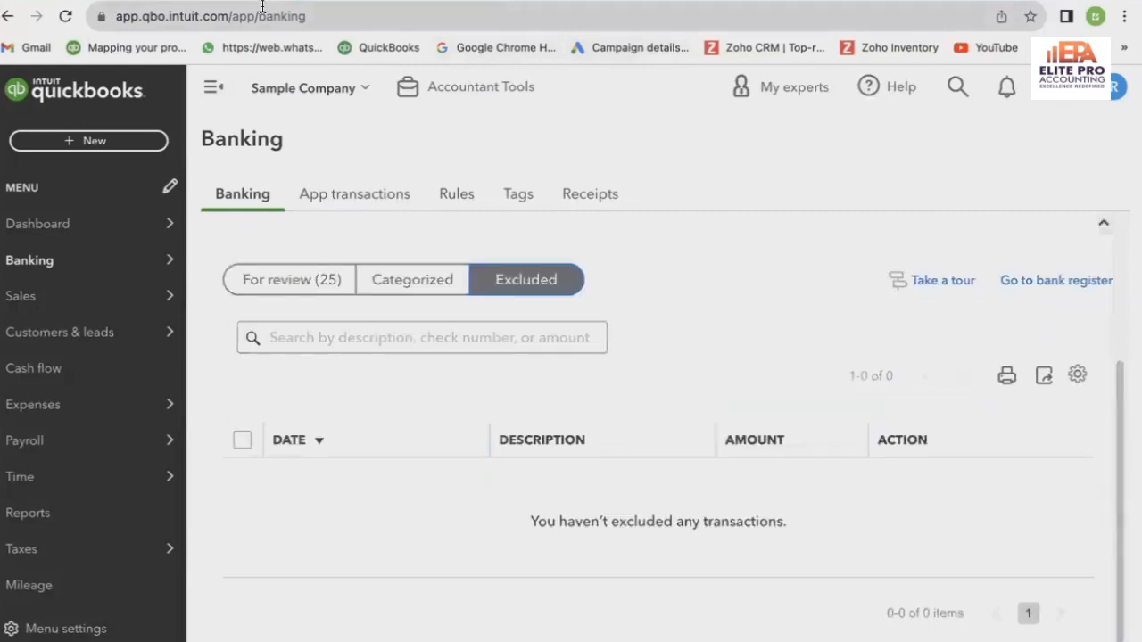
Step: Go to the website eliteproaccounting.com
click(262, 13)
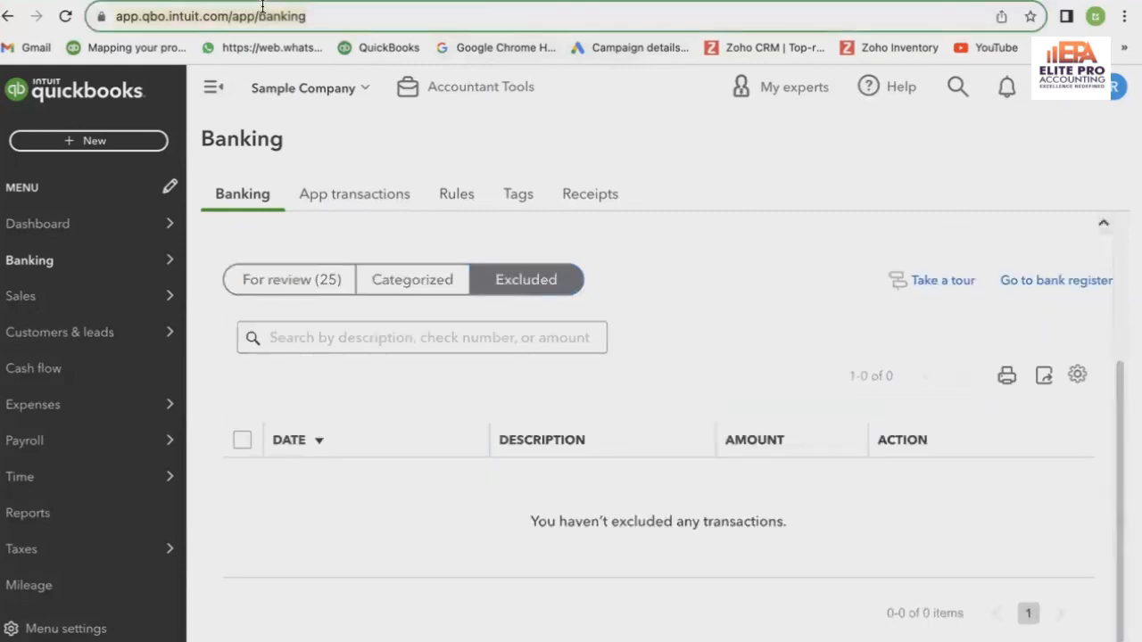
text(eliteproaccounting.com)
key(Return)
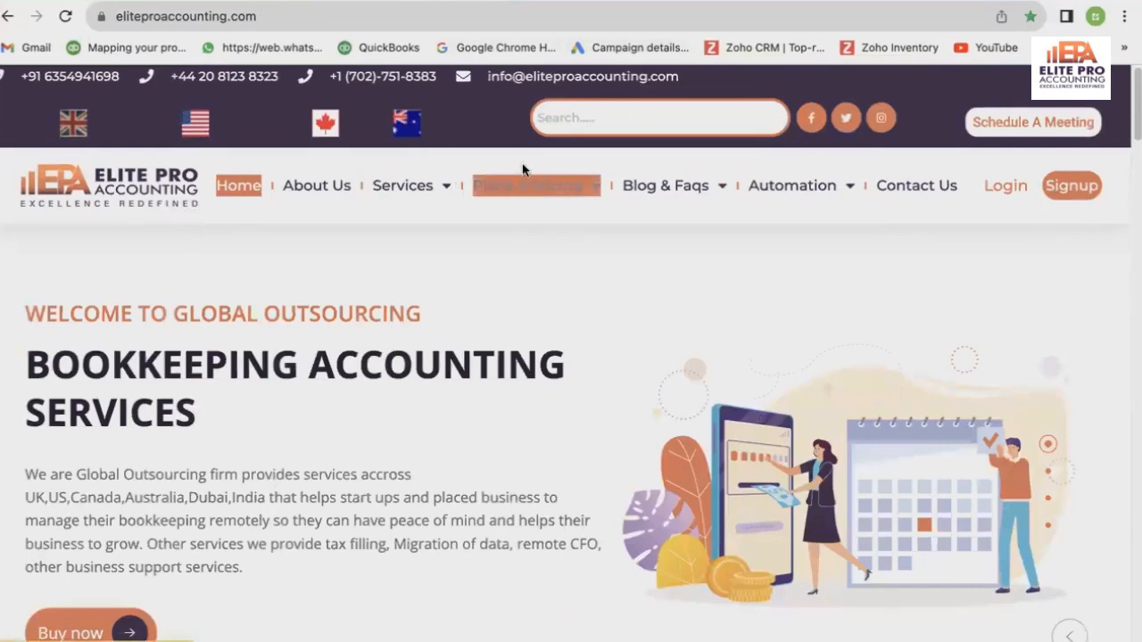
Step: Open the UK outsourced bookkeeping plans on the site, dismiss the advertisement, and look through the offered packages
click(541, 188)
mouse_move(551, 196)
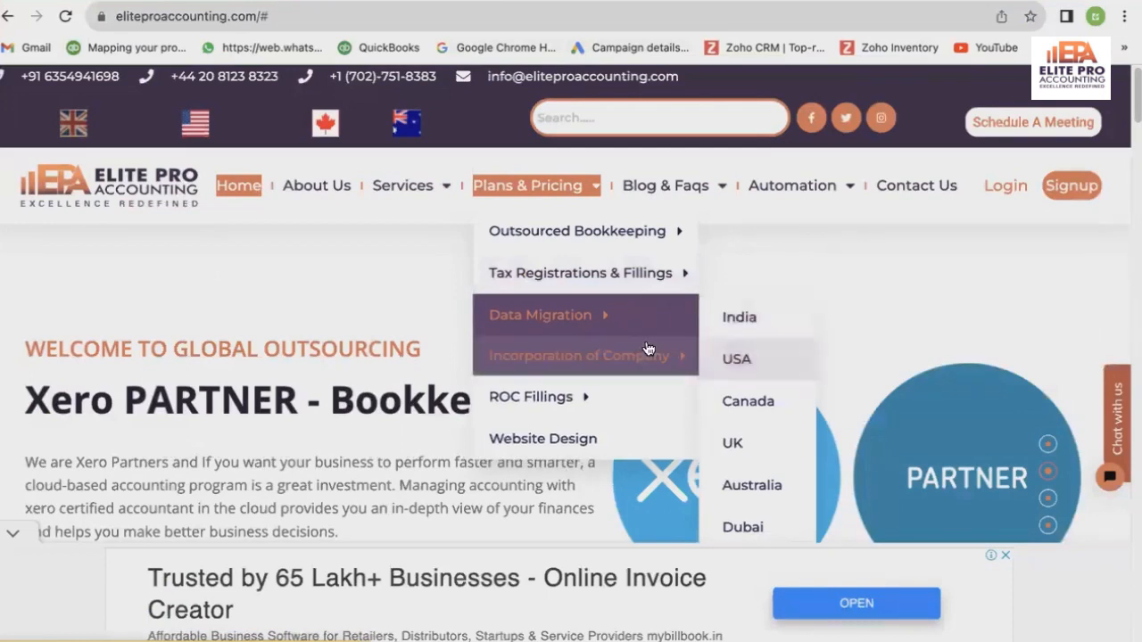
mouse_move(640, 316)
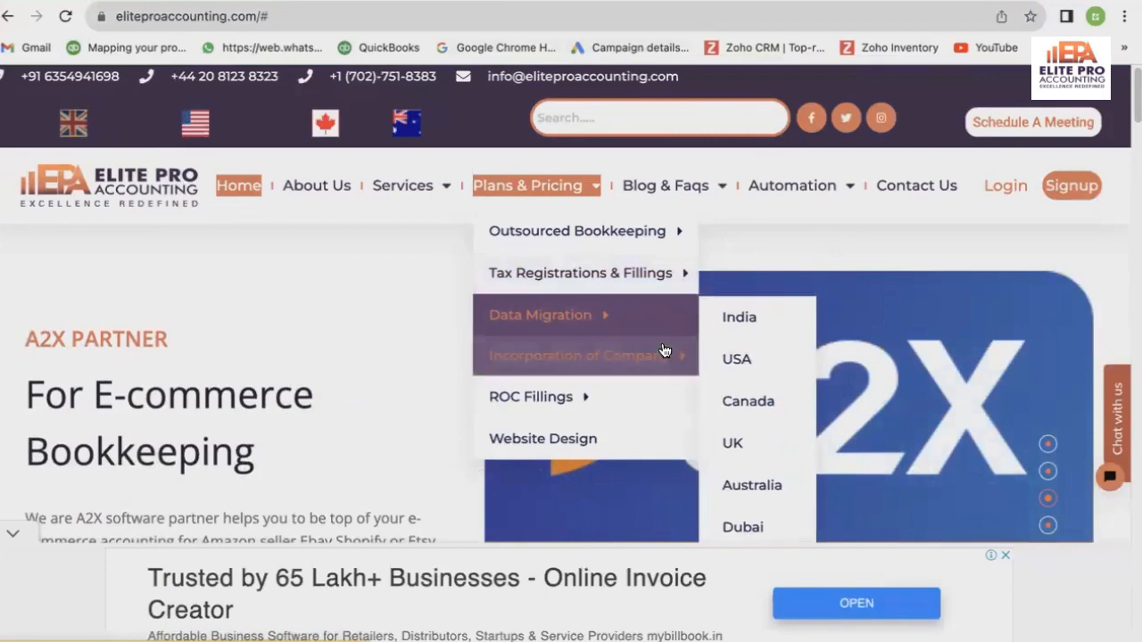
mouse_move(622, 284)
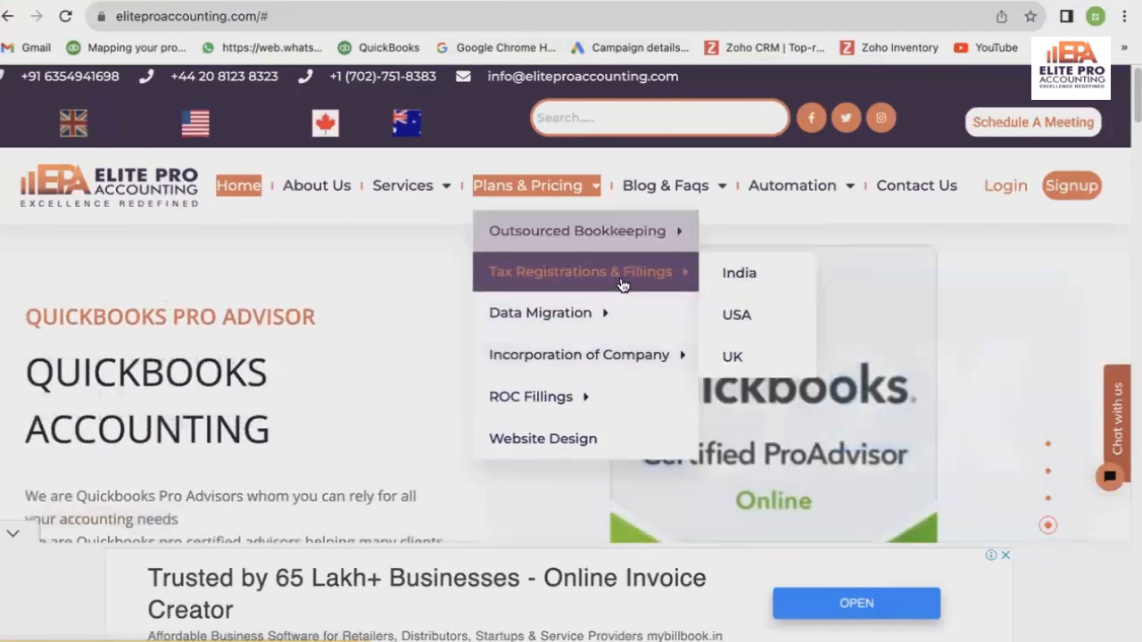
mouse_move(613, 241)
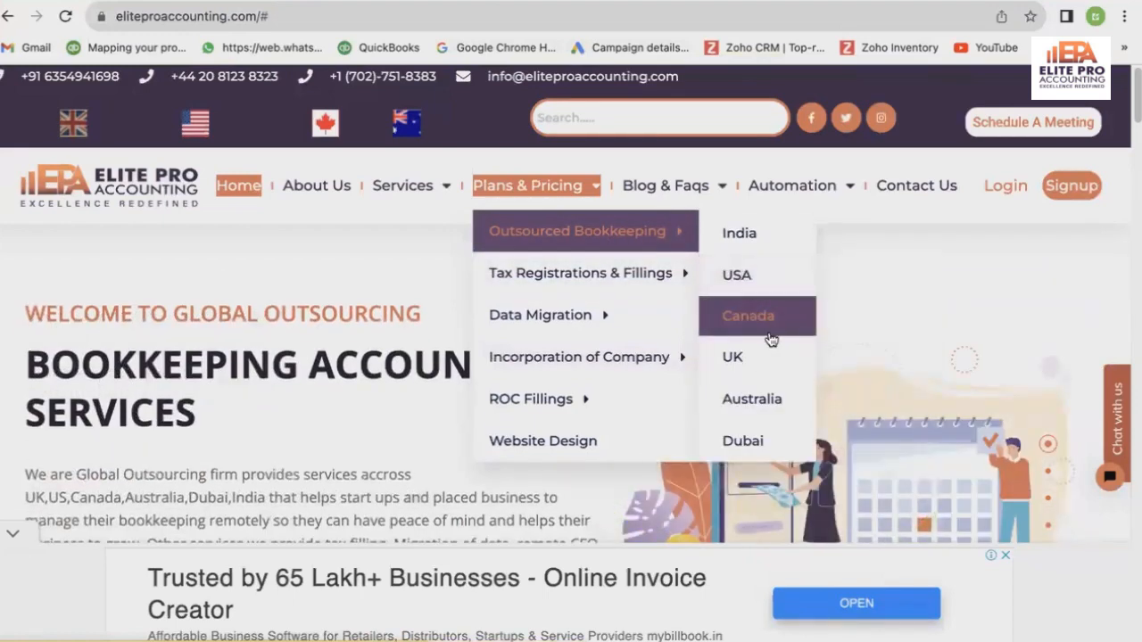
click(785, 356)
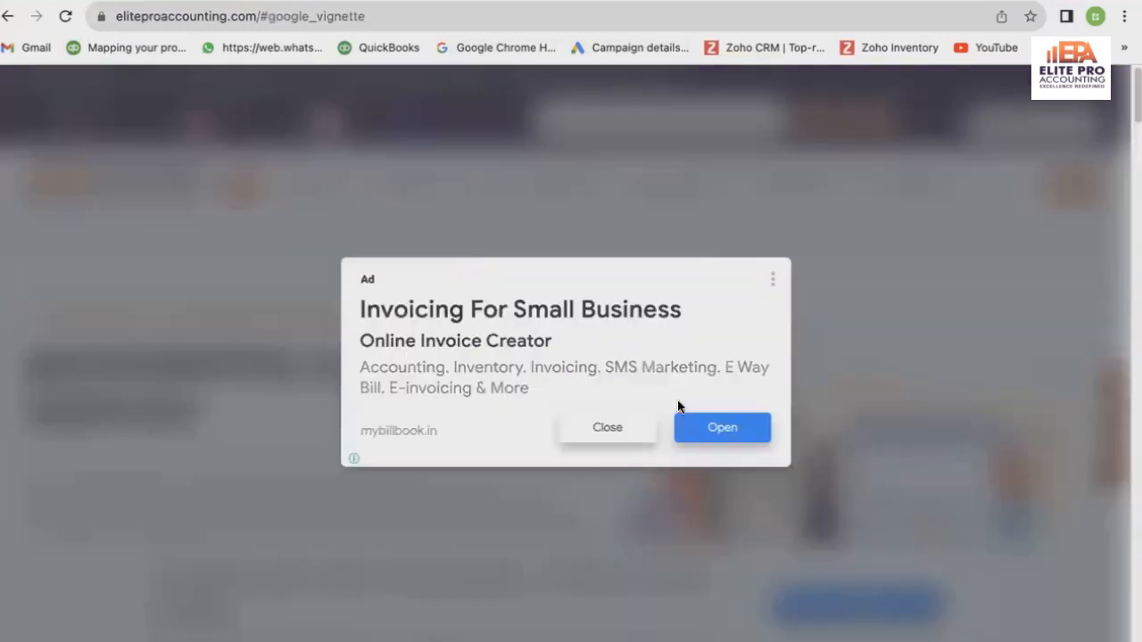
click(600, 427)
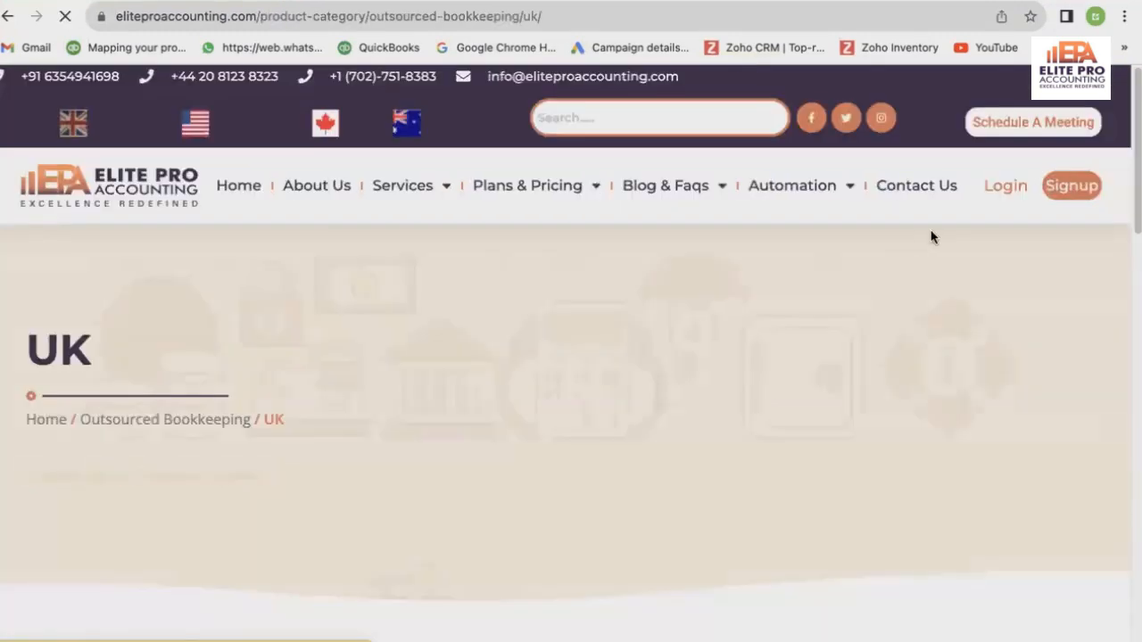
scroll(760, 258, down, 10)
scroll(758, 259, up, 10)
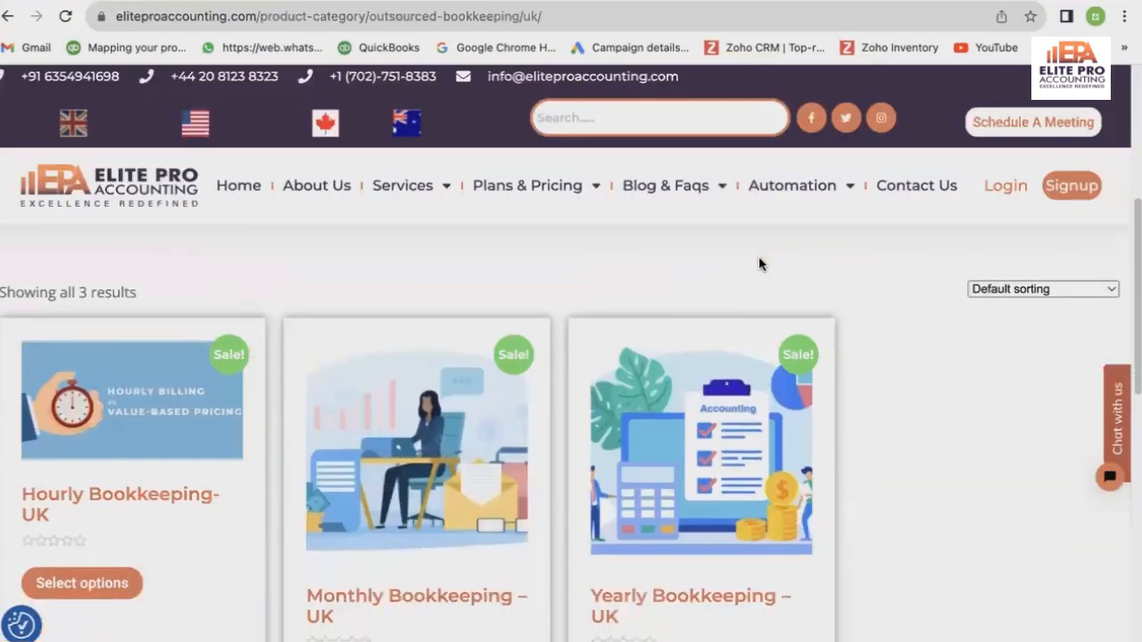
Step: Open the Hourly Bookkeeping-UK plan from the listed packages and go to its package selection and purchase options
scroll(752, 259, down, 8)
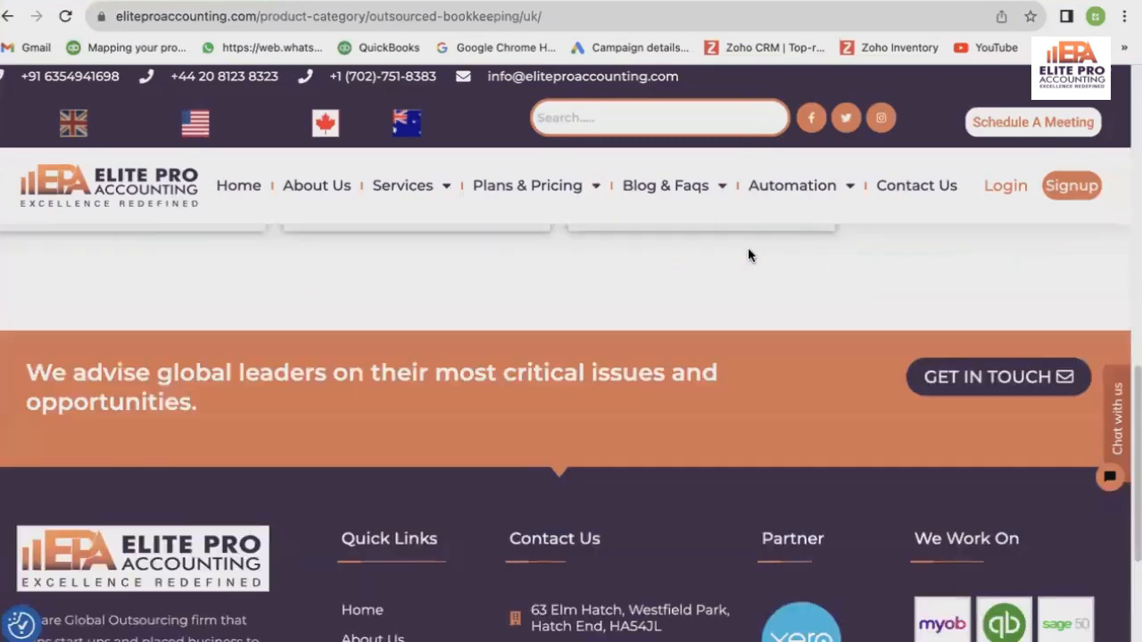
scroll(748, 256, up, 1)
scroll(746, 256, up, 3)
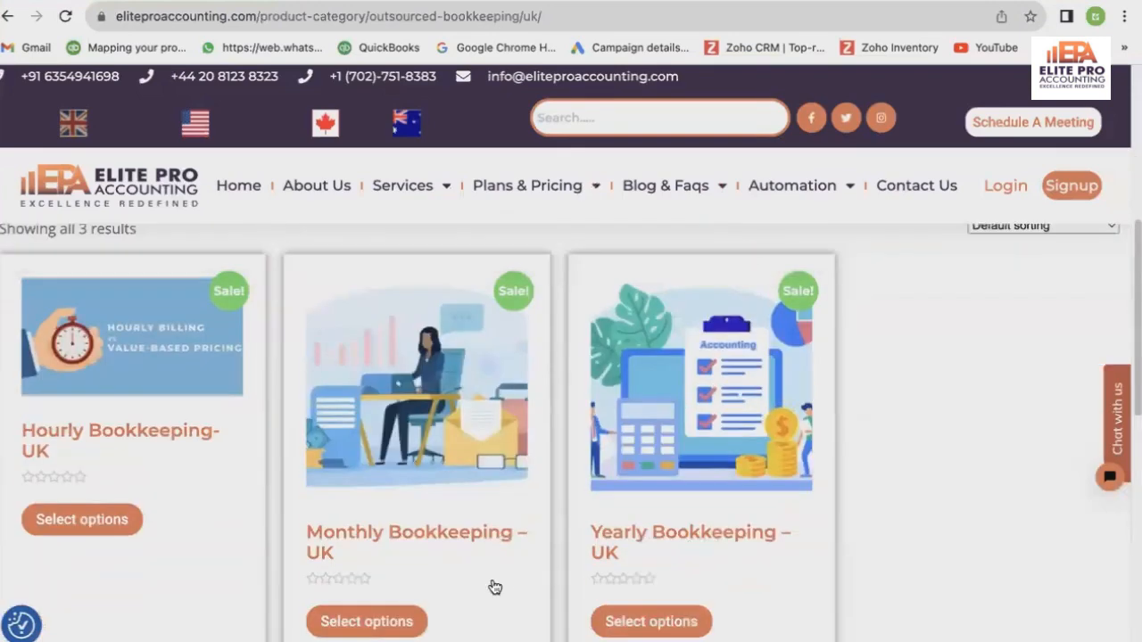
click(105, 520)
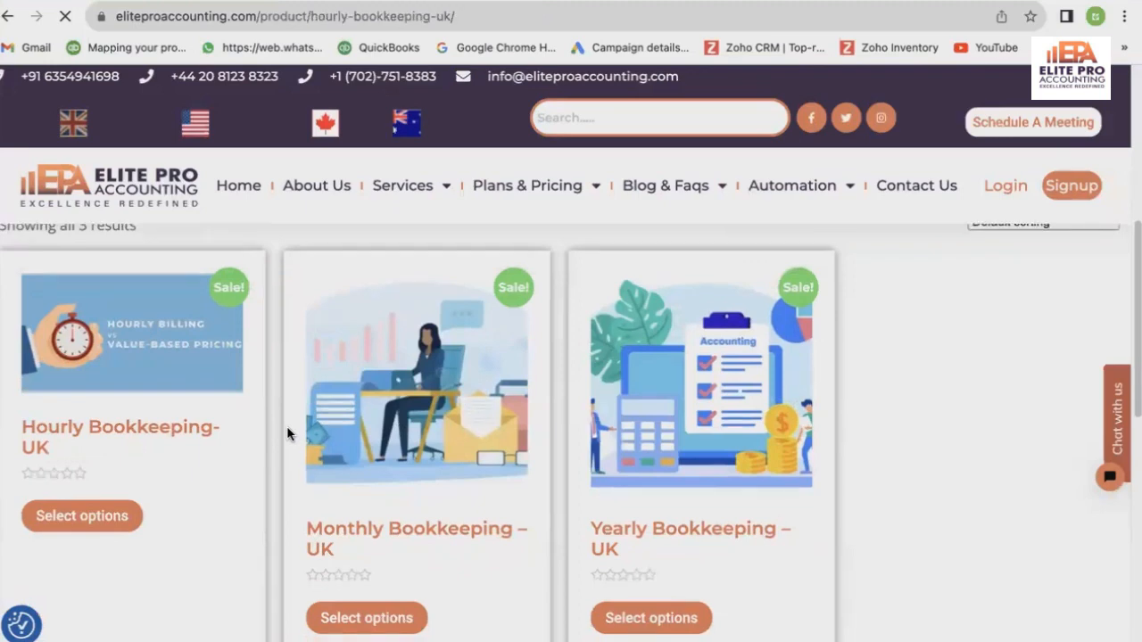
scroll(536, 412, down, 10)
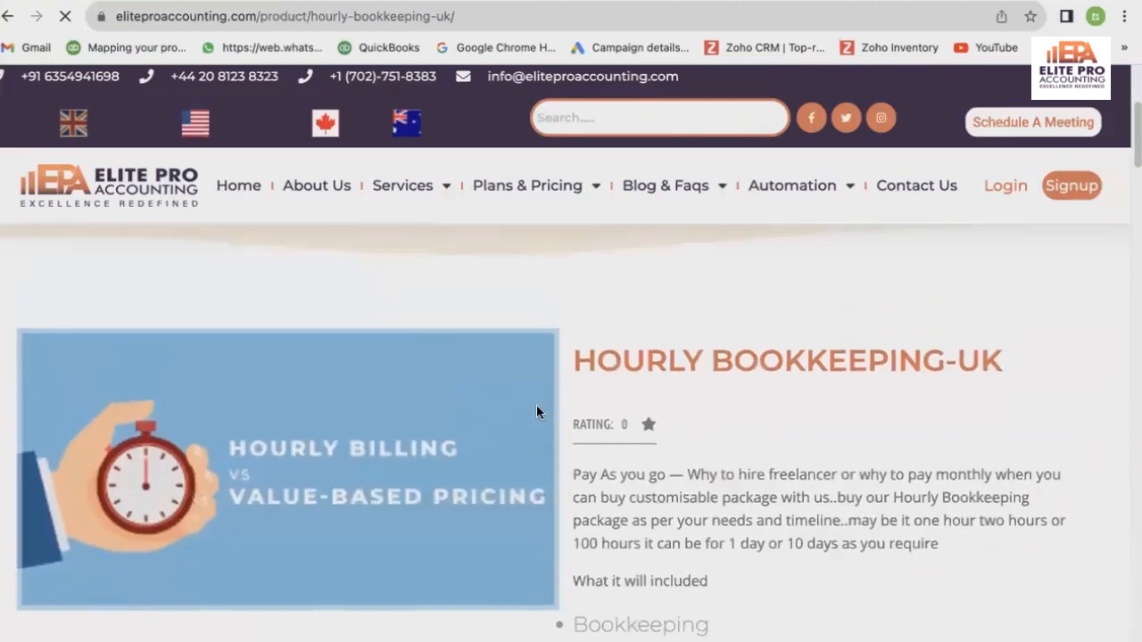
scroll(536, 412, up, 2)
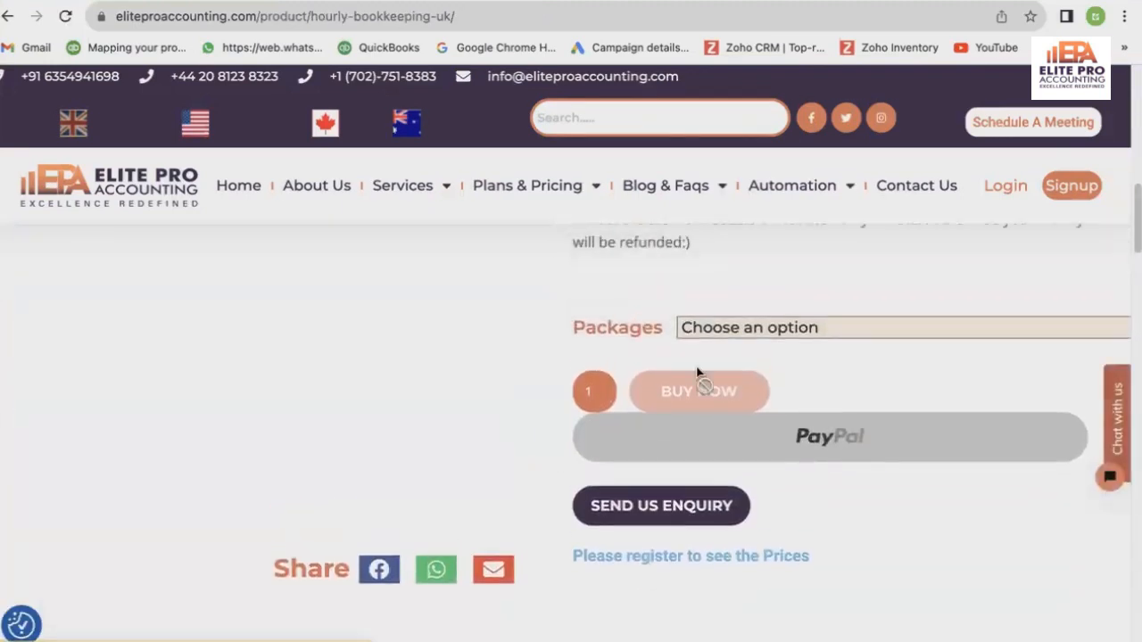
Step: Check the available Packages options for Hourly Bookkeeping-UK without choosing one, and look over the plan's description
click(712, 323)
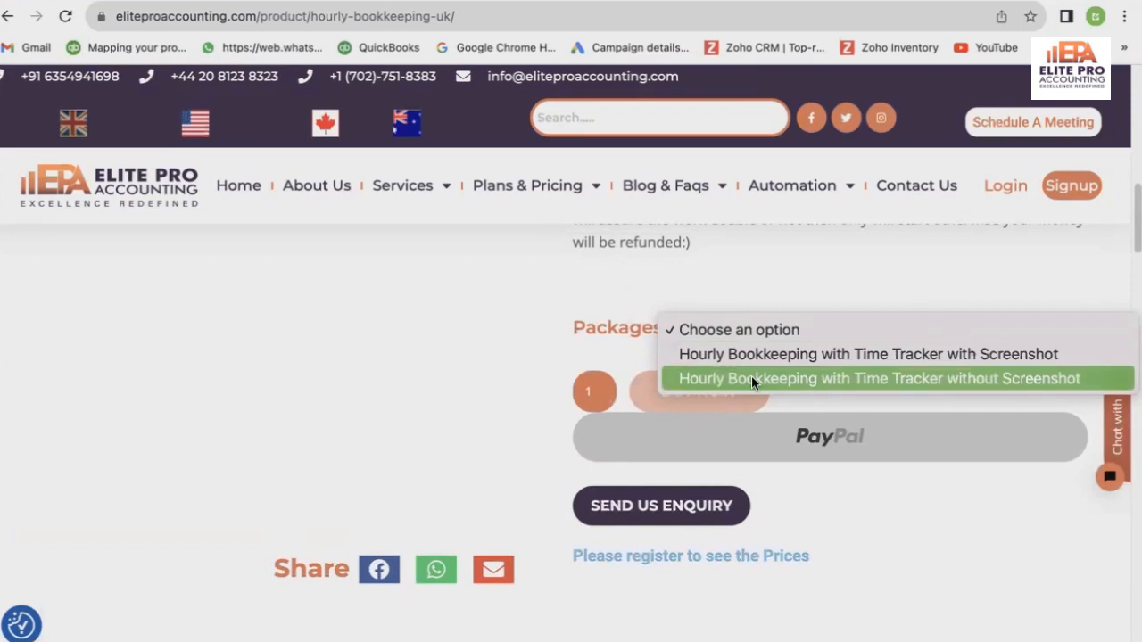
click(654, 350)
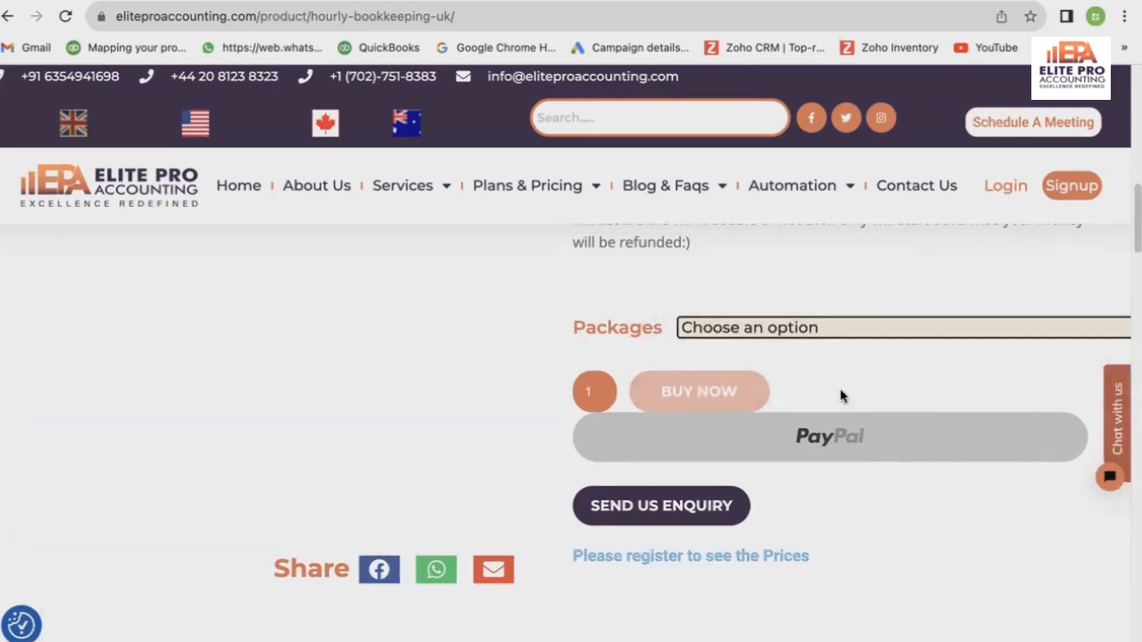
scroll(839, 388, up, 10)
scroll(839, 389, down, 16)
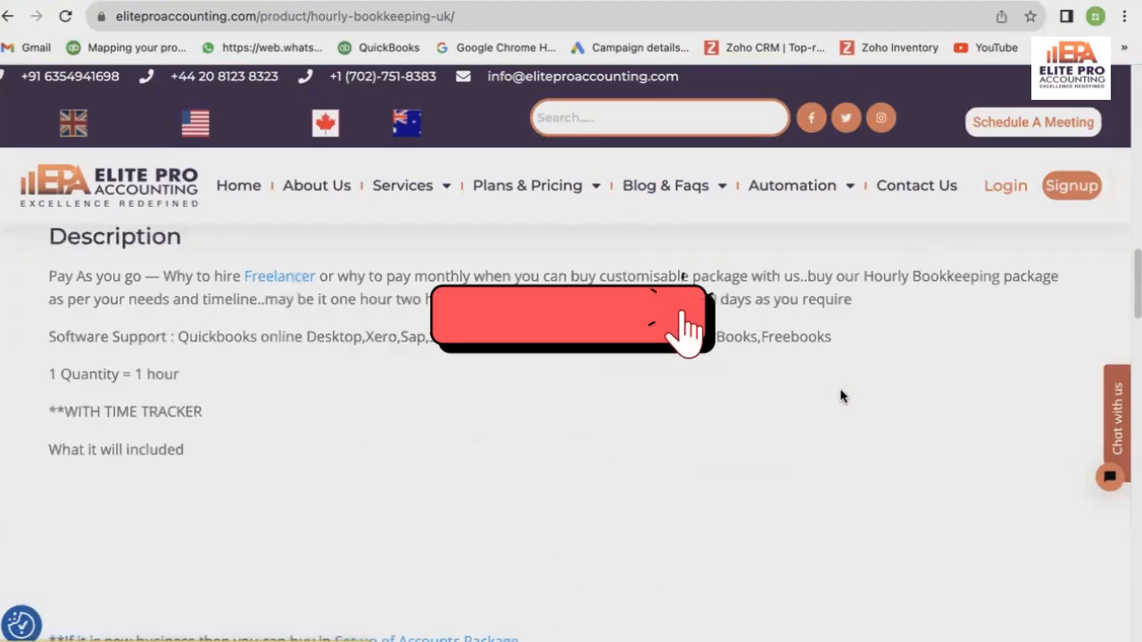
scroll(835, 387, up, 4)
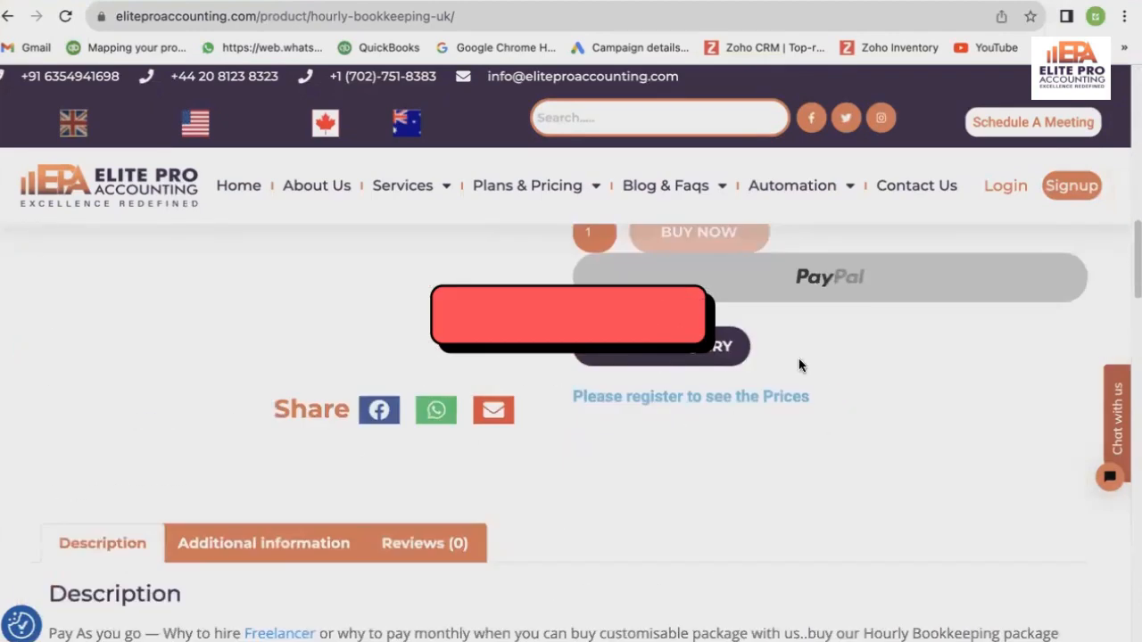